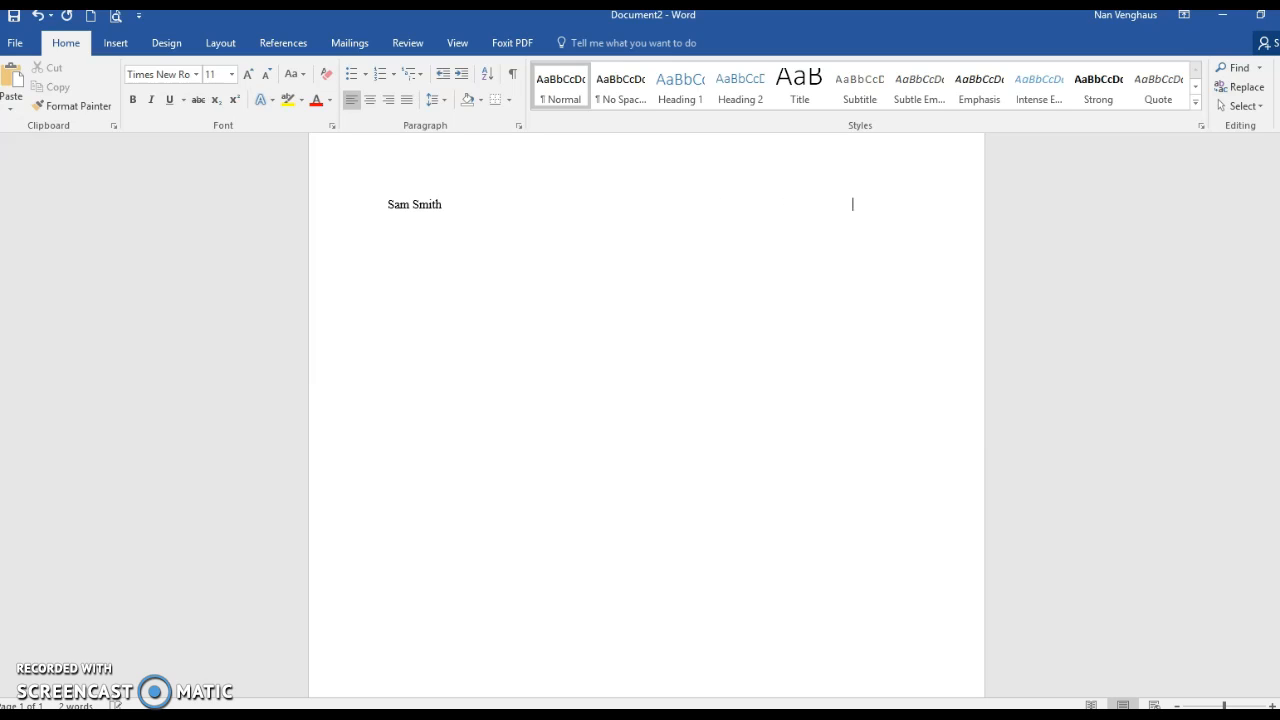
- Complete the first heading line with the student's last name and page number 1, and set the heading's line spacing to 1.15
text(mith 1)
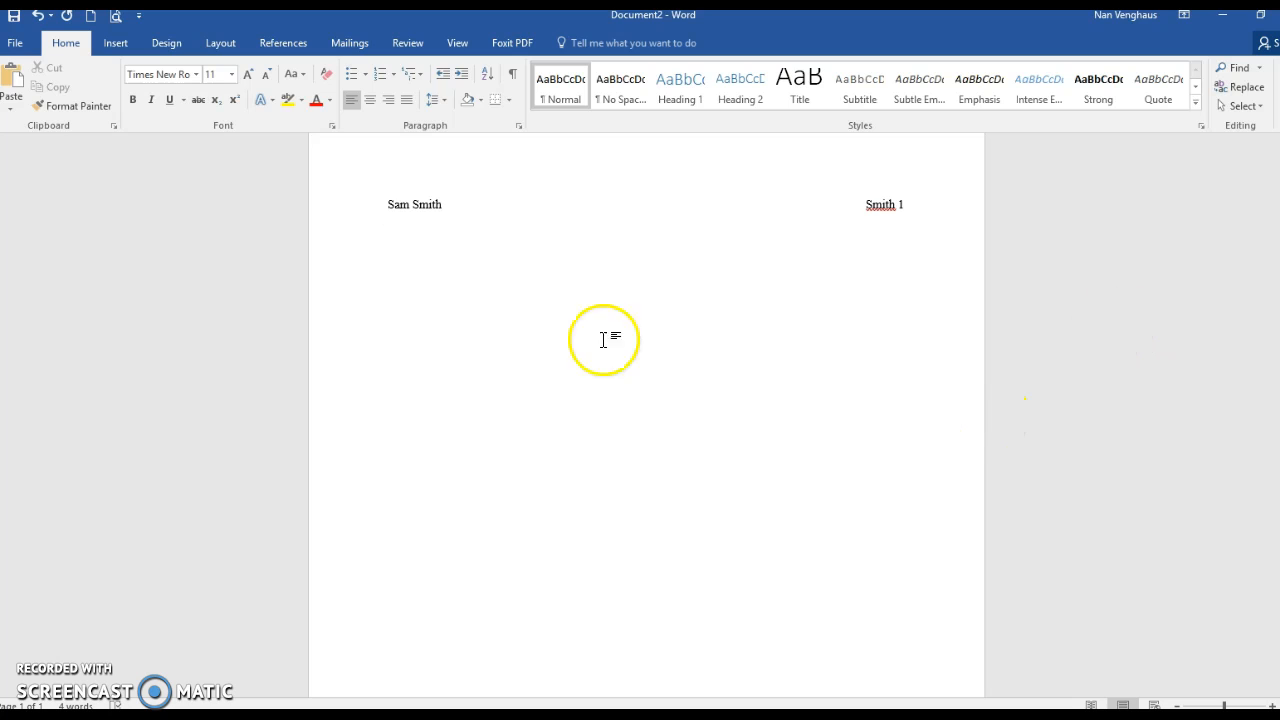
click(386, 203)
drag(386, 203, 885, 424)
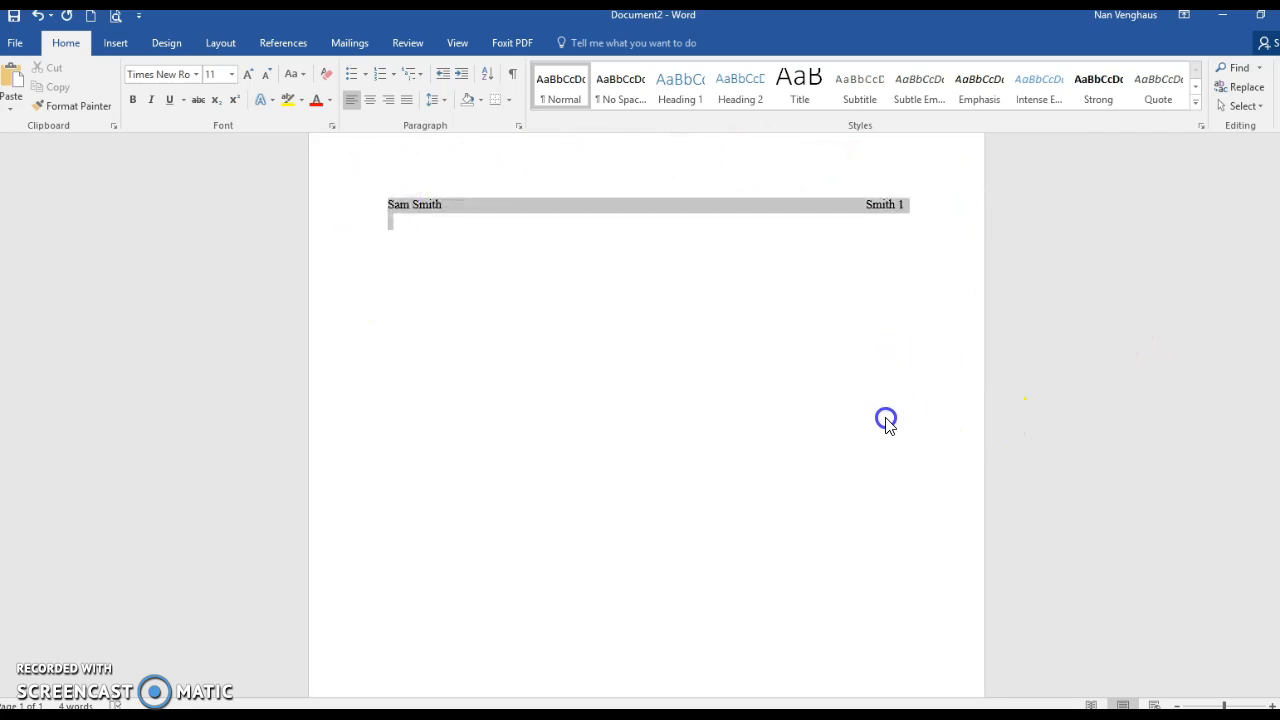
click(444, 102)
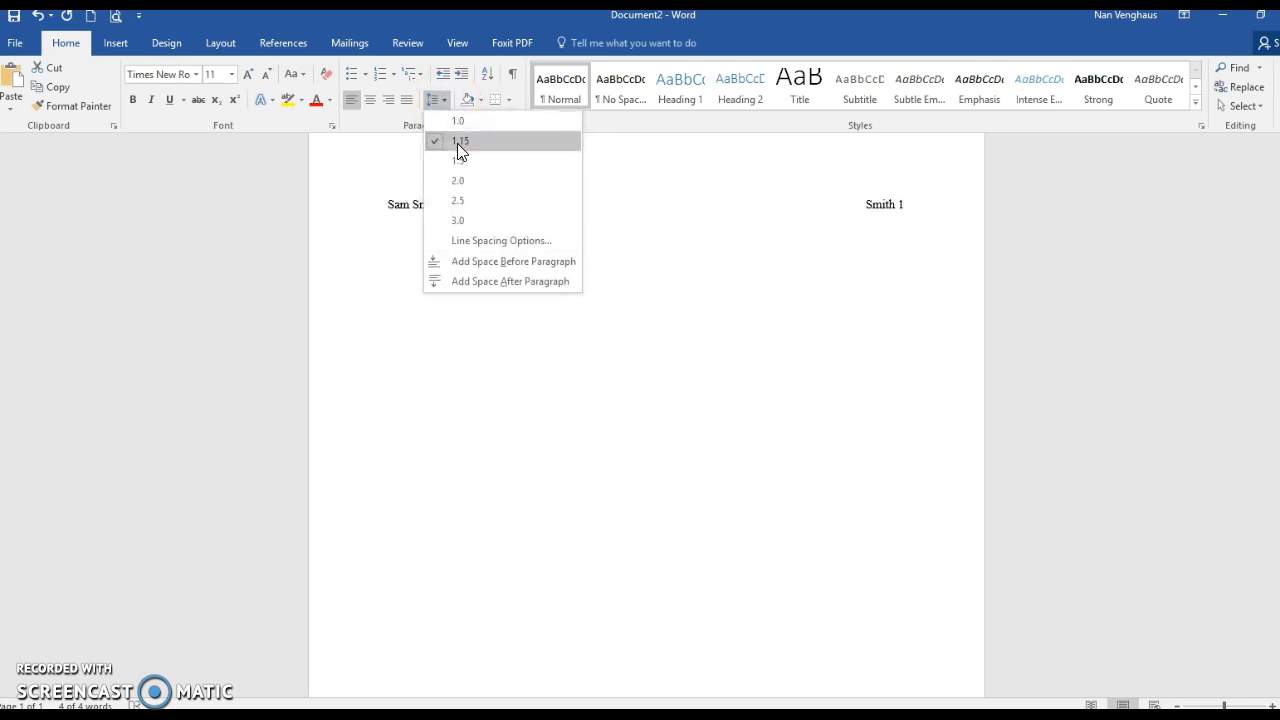
click(457, 143)
click(444, 103)
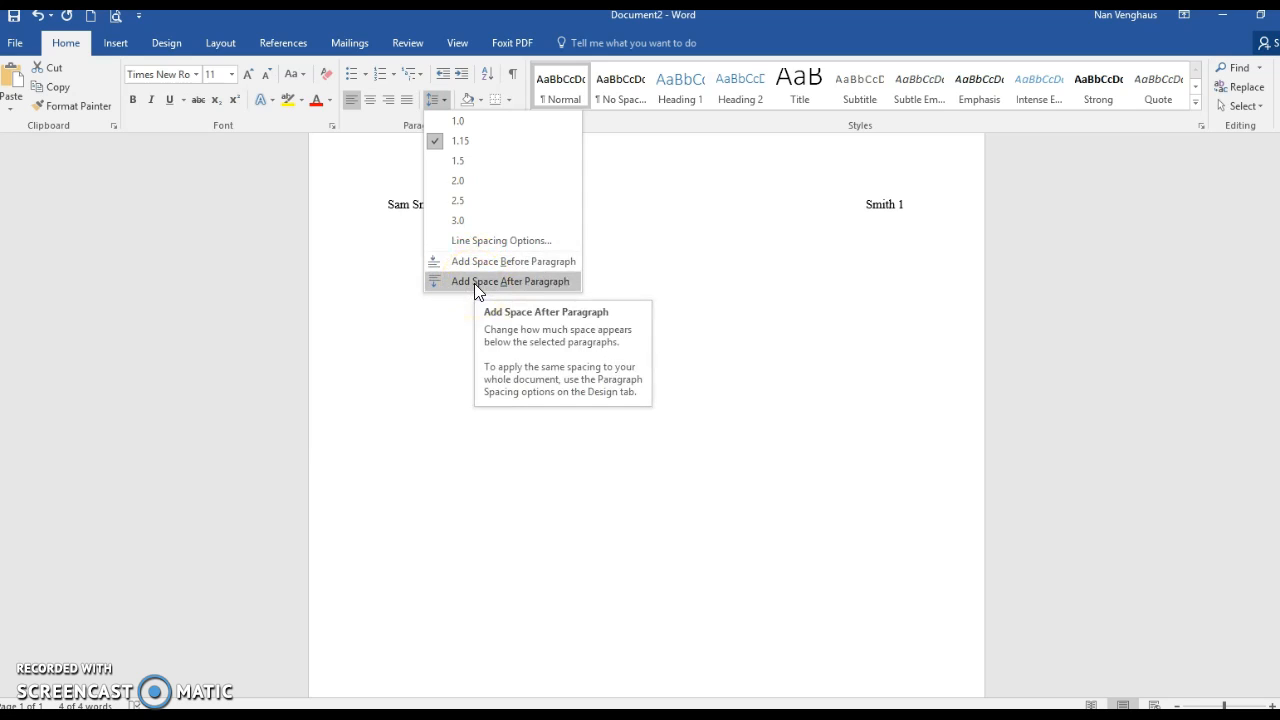
click(349, 176)
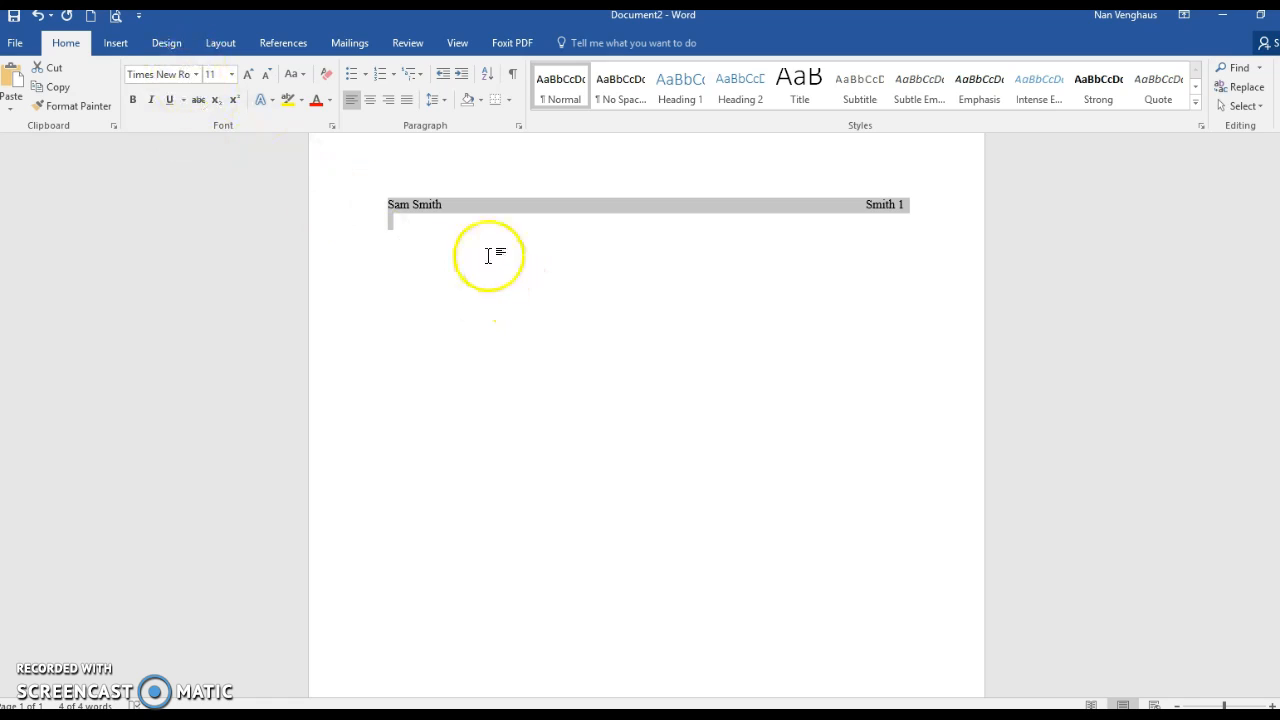
- Add heading lines below the student's name for the teacher's last name, the course "English II PreAP/GT—1" and the date "27 January 2017"
click(442, 242)
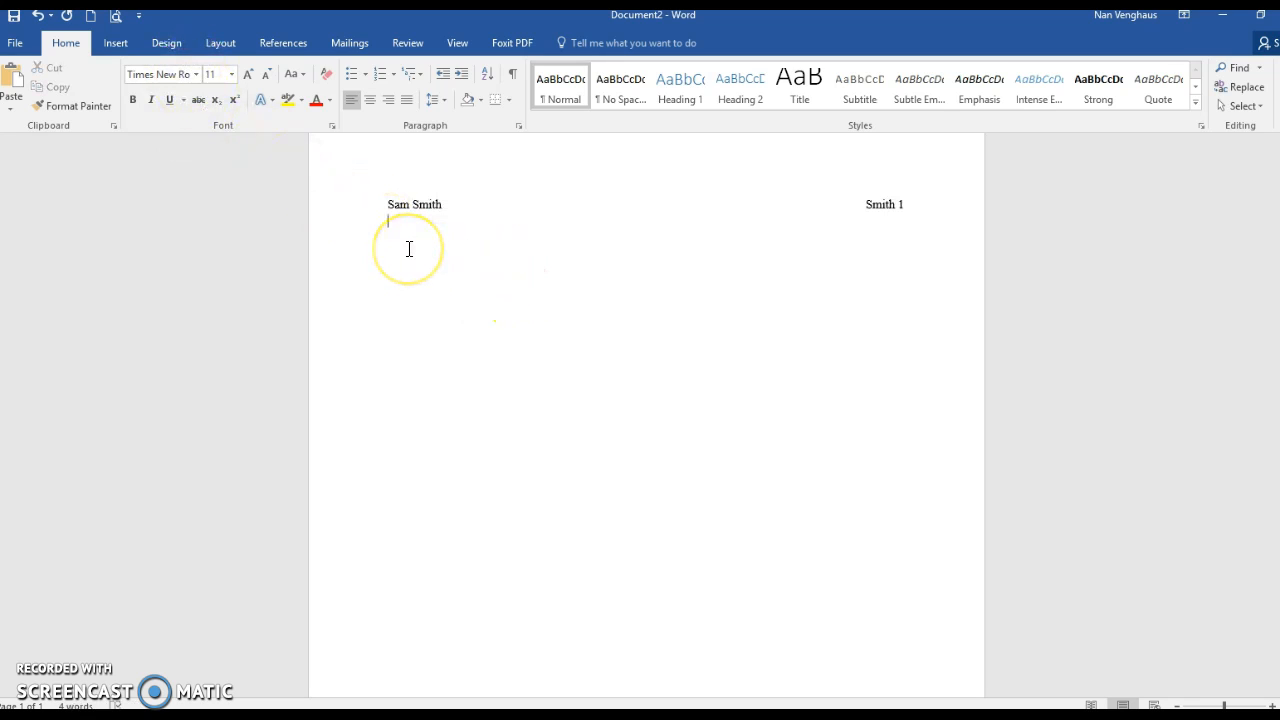
text(Venghaus )
text(Eng)
text(lish II Pre)
text(AP)
text(/GT—1)
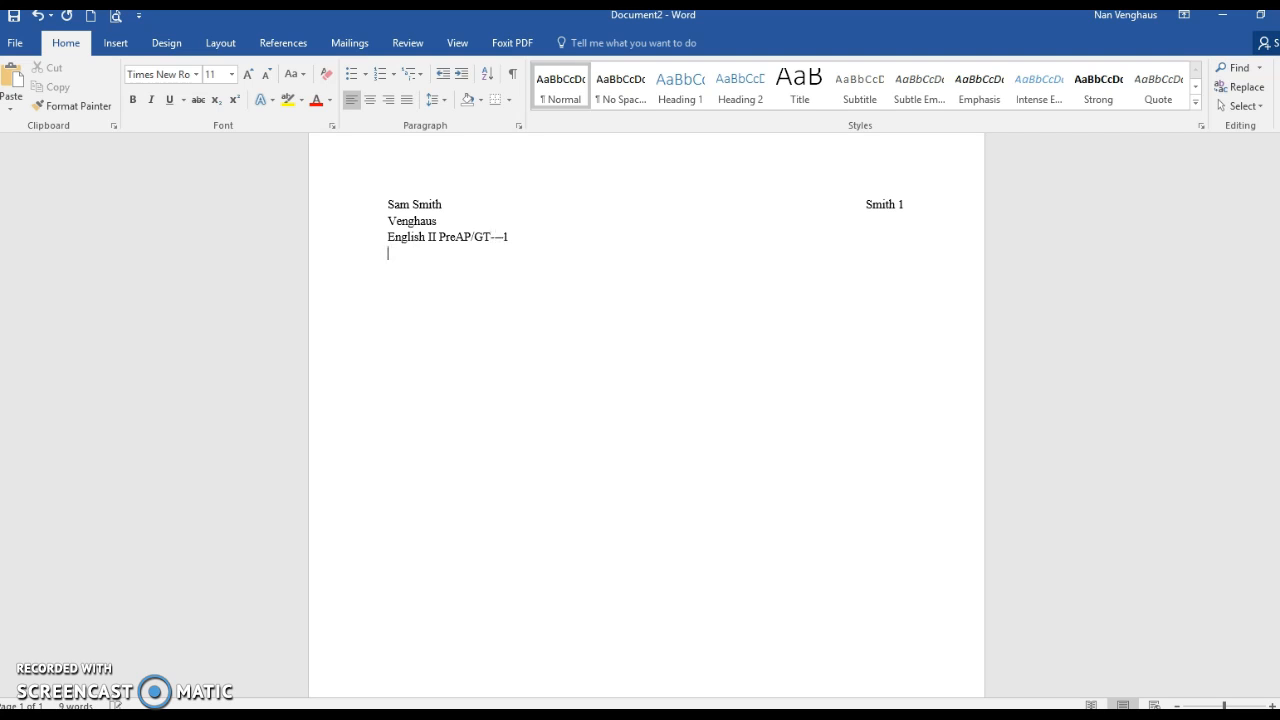
click(325, 257)
text(27 January 2017)
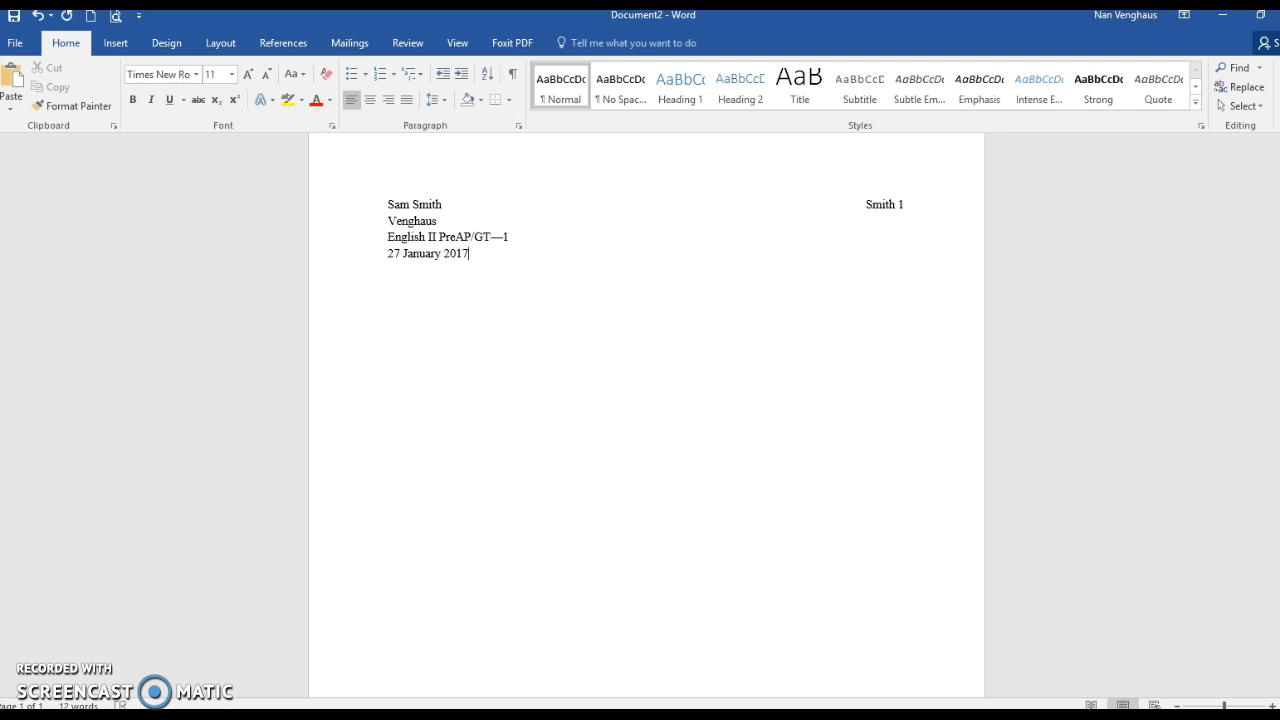
- Add the centred title "Fahrenheit 451 Allusions Research" below the heading, with "Fahrenheit 451" in italics
click(366, 257)
click(369, 100)
text(Fahrenhe)
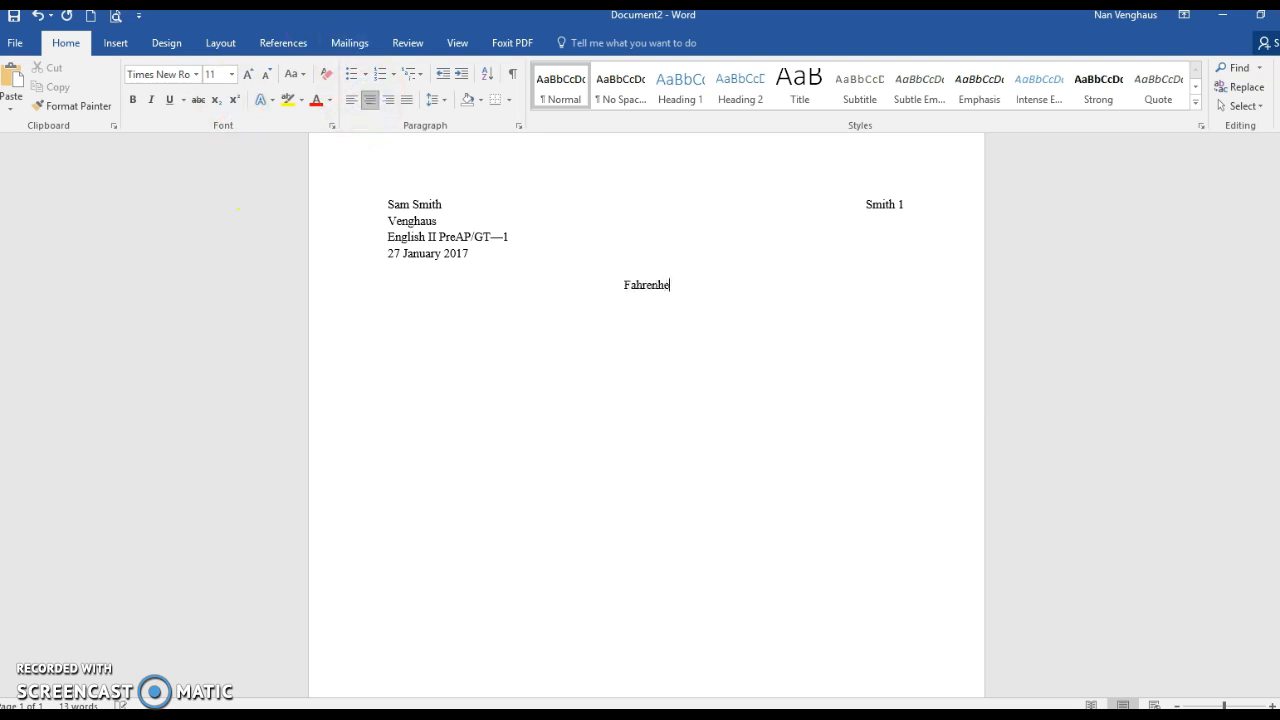
text(it 451 Allusions Research)
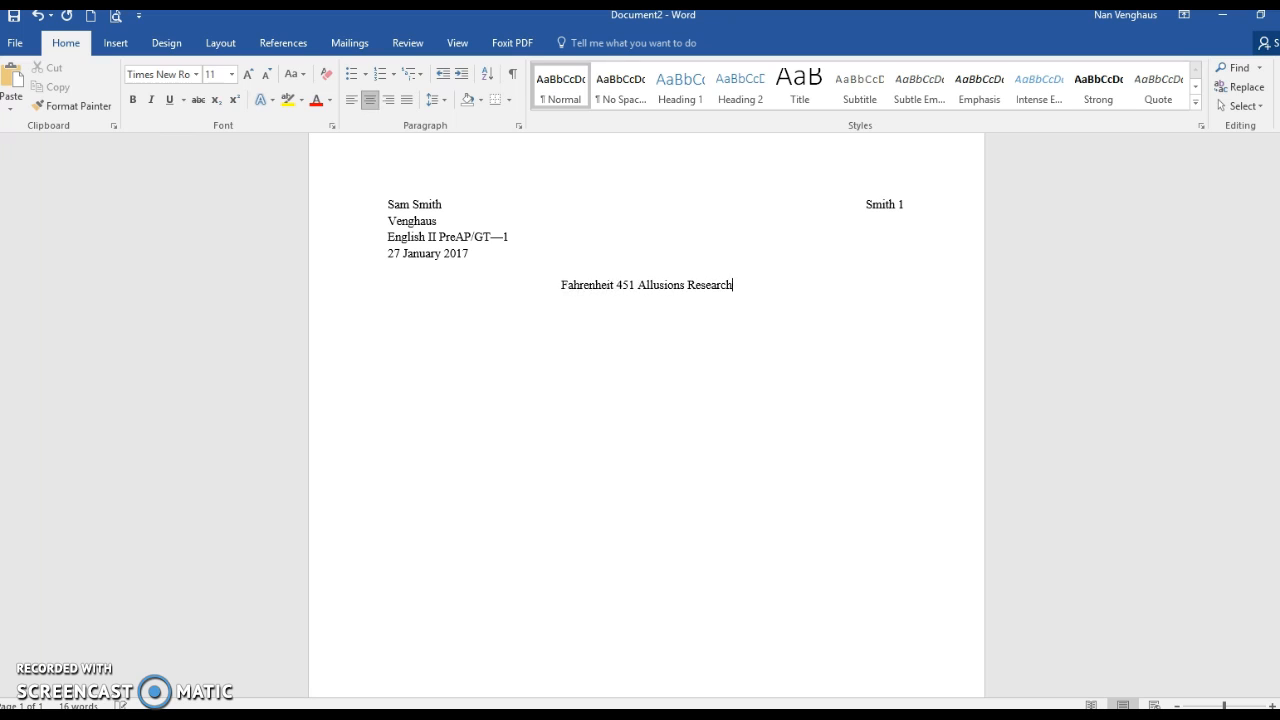
drag(634, 285, 562, 287)
click(608, 253)
- Start a left-aligned list under the title and set its numbering format to 1., 2., 3
click(737, 289)
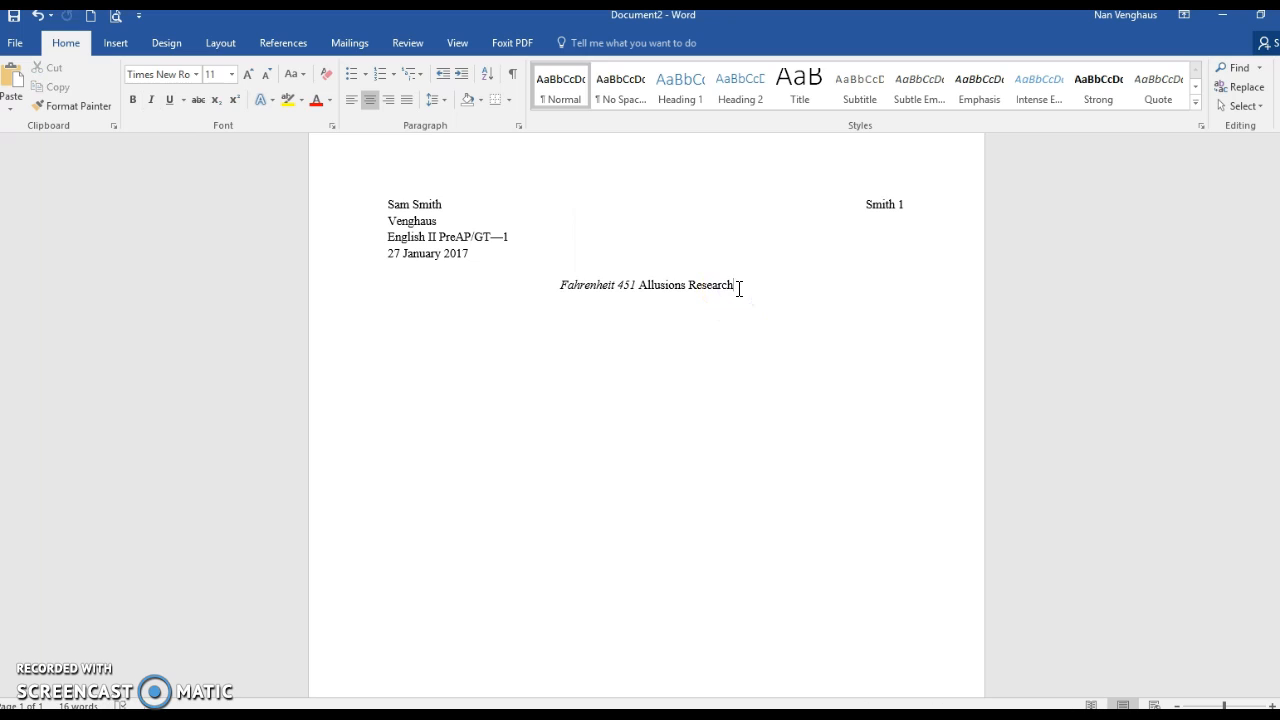
key(Return)
click(352, 101)
click(381, 77)
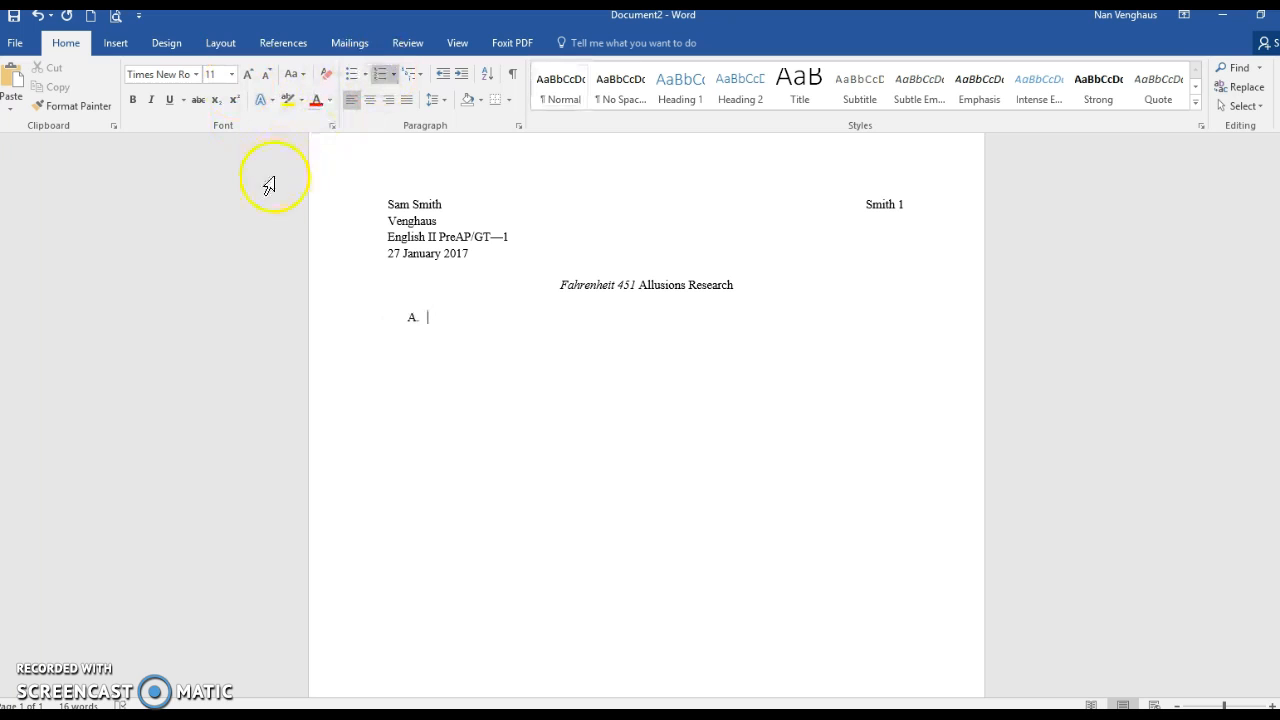
right_click(410, 316)
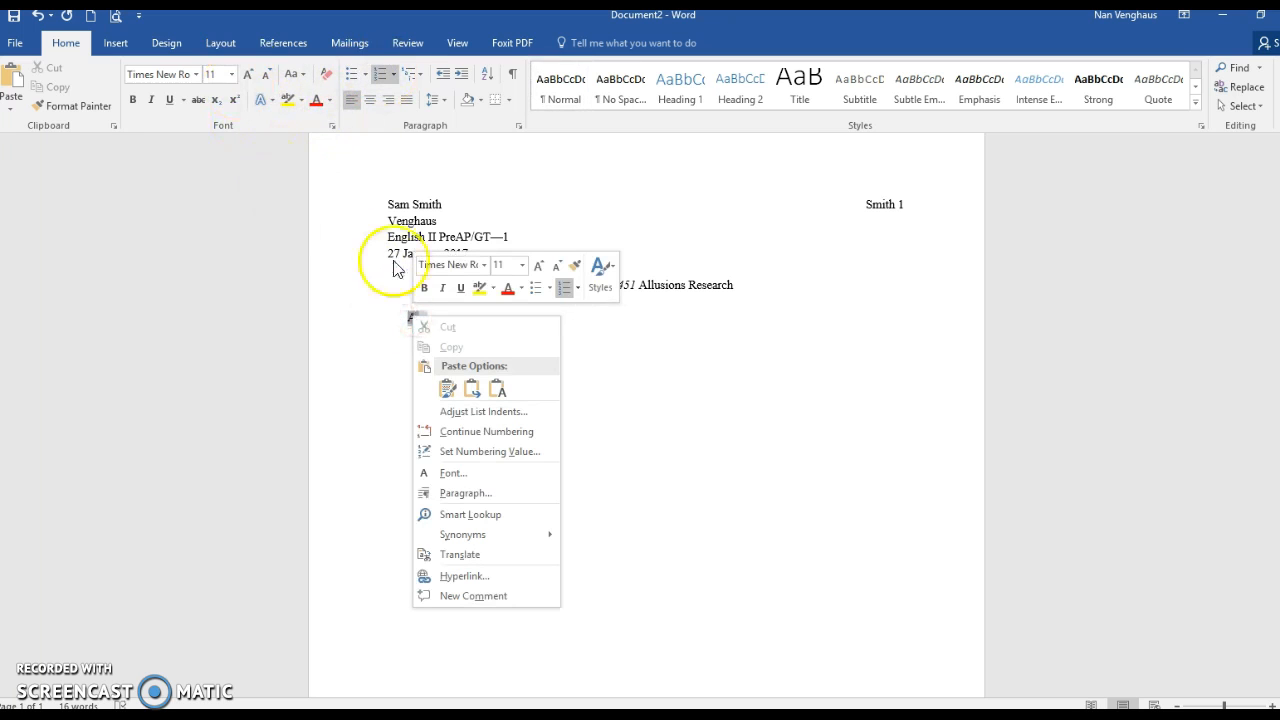
click(394, 74)
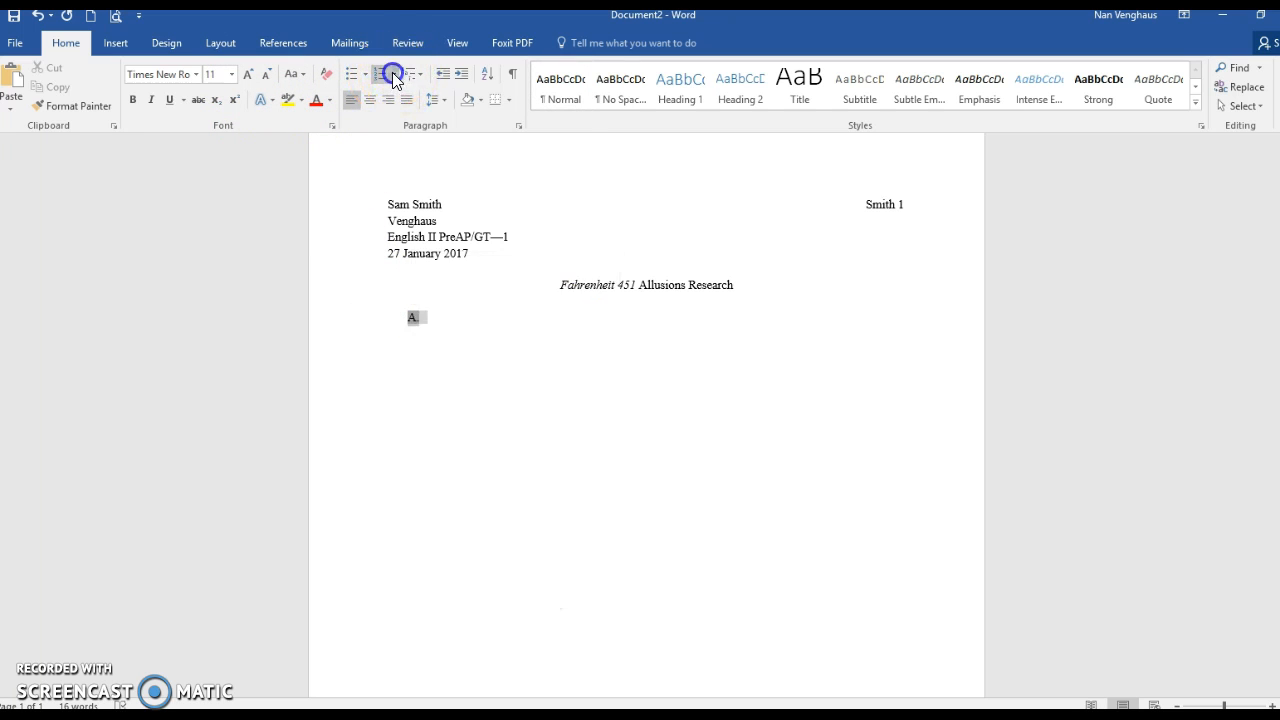
click(457, 140)
- Enter "Allusion/Type:" as the first numbered item of the list
click(434, 320)
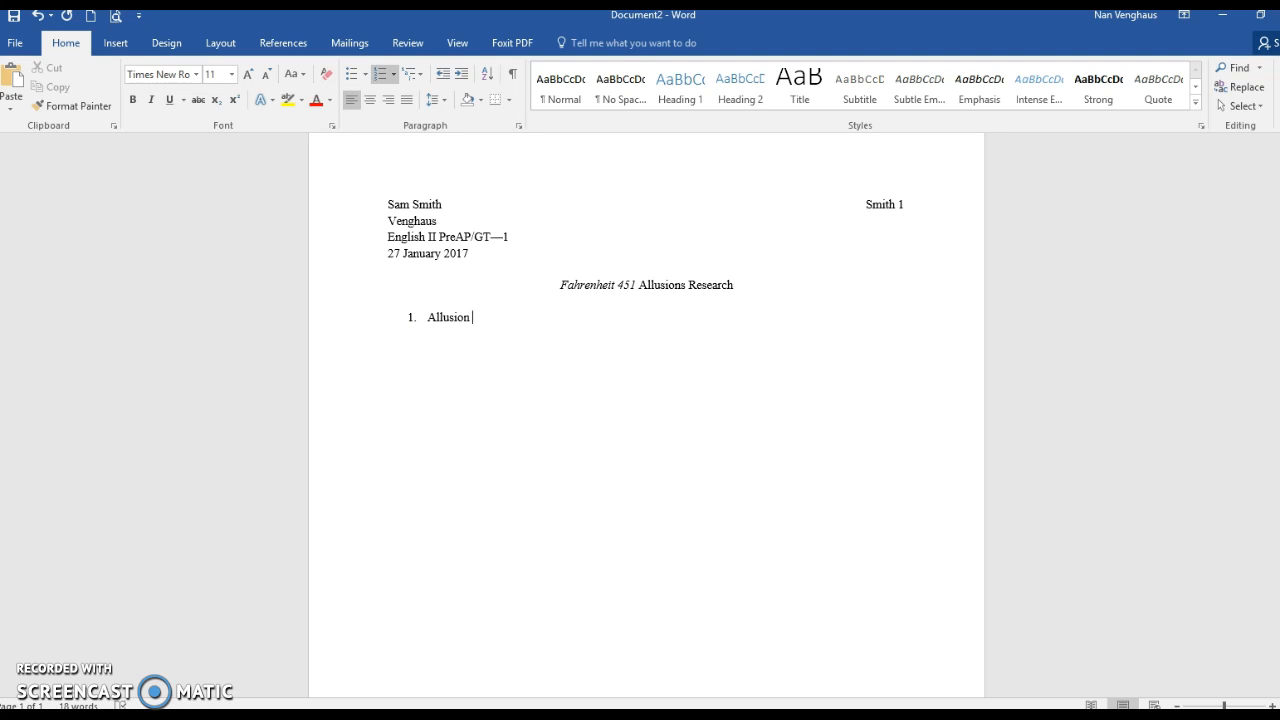
text(yp)
key(BackSpace)
- Add indented sub-items in A., B., C. format under the first item, reading "Quote:" and "Explanation:"
click(394, 76)
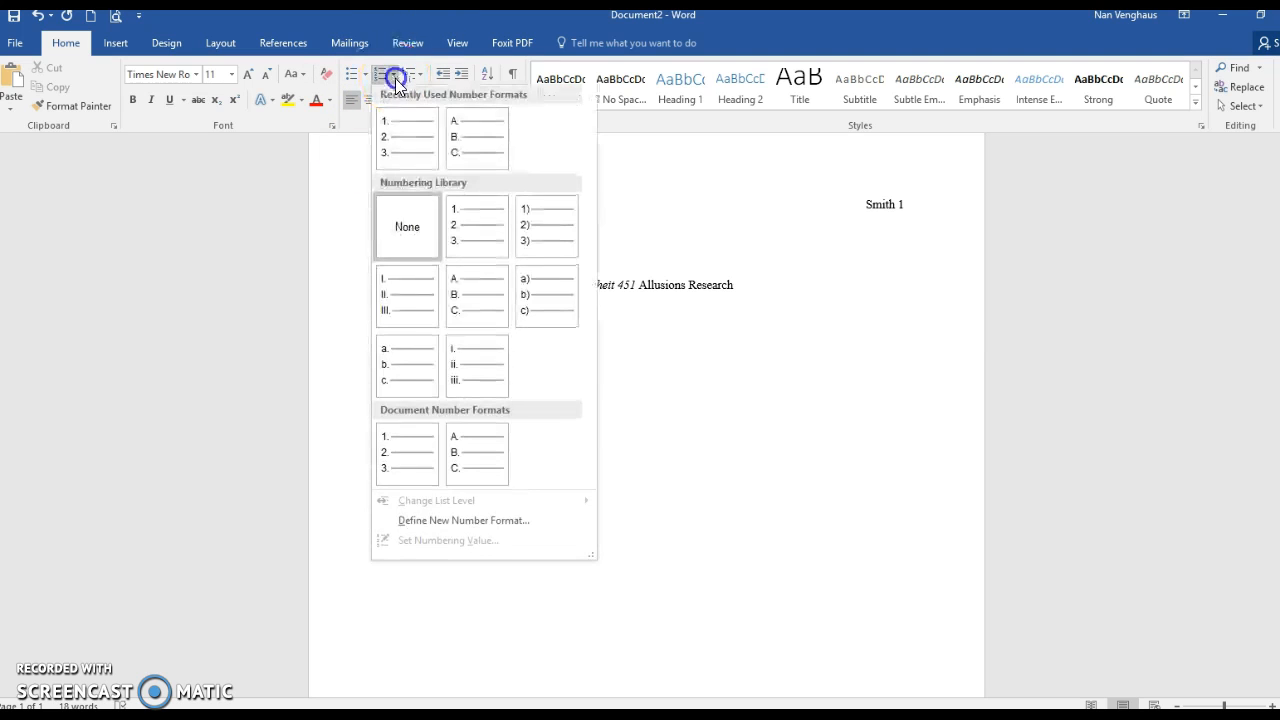
click(467, 128)
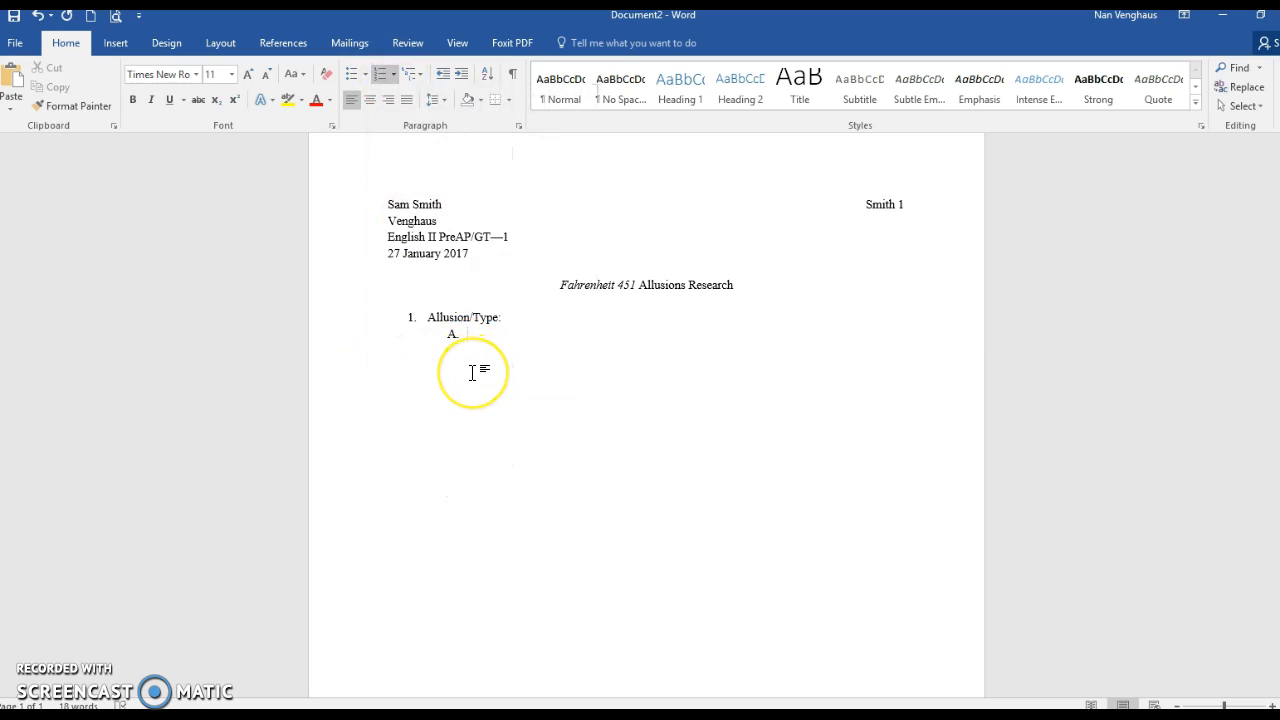
text(Qupot)
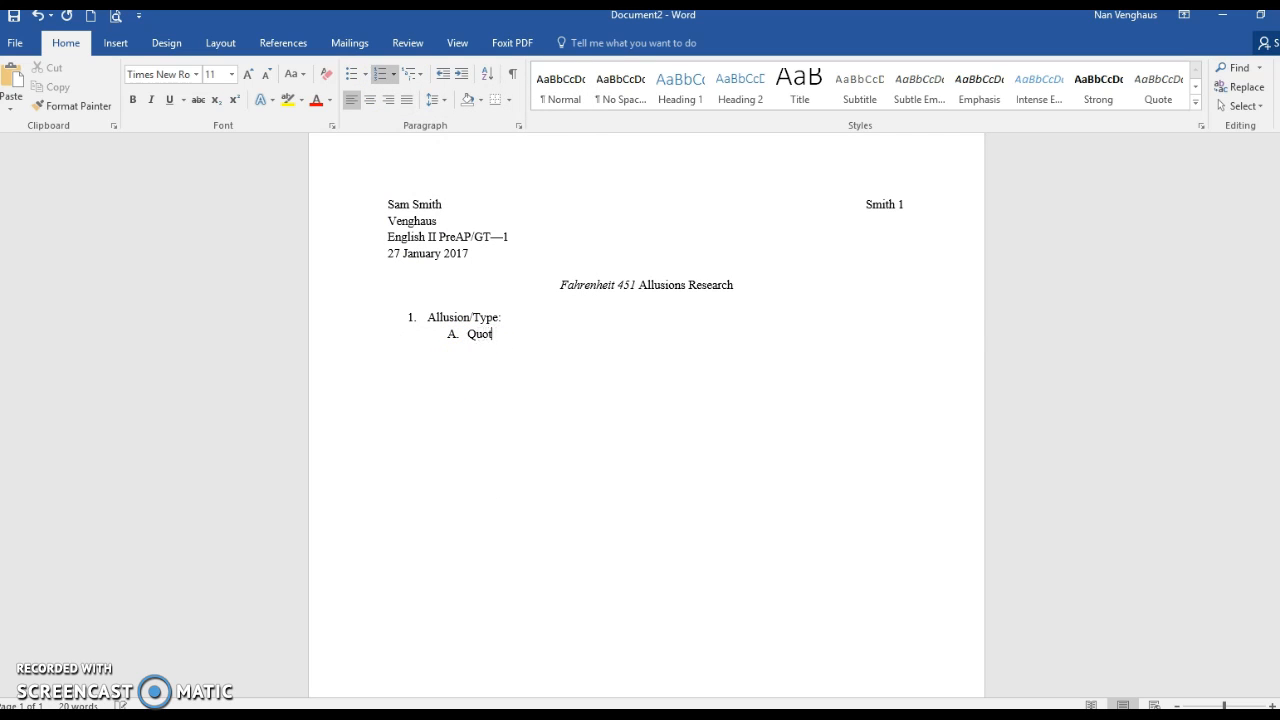
text(:)
key(Return)
text(Ex)
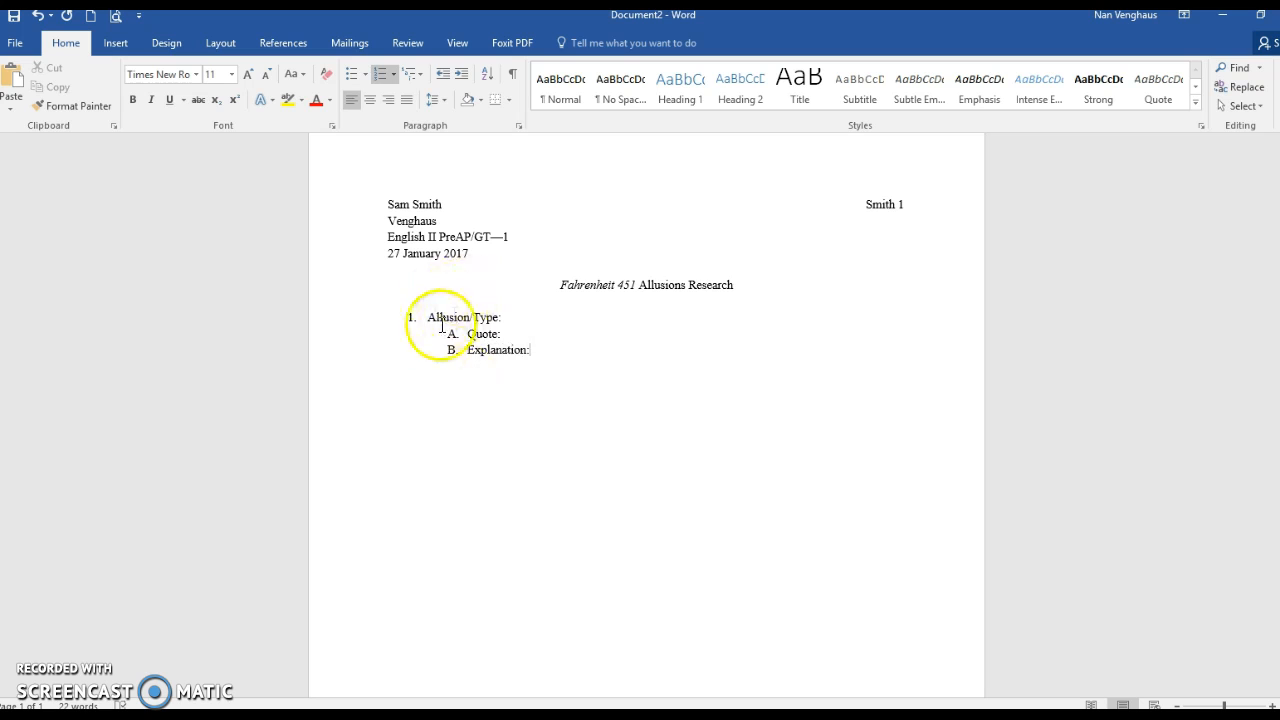
- Make the "Allusion/Type:", "Quote:" and "Explanation:" labels bold
drag(428, 317, 530, 351)
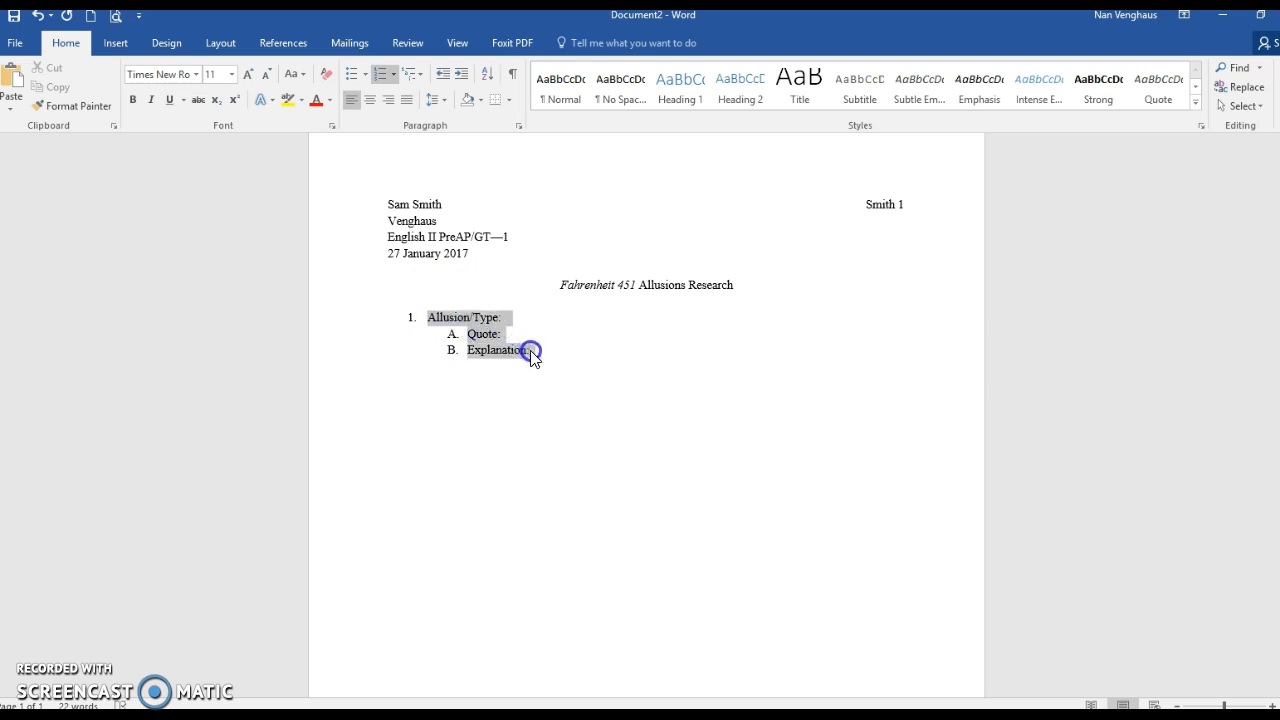
click(134, 101)
click(416, 350)
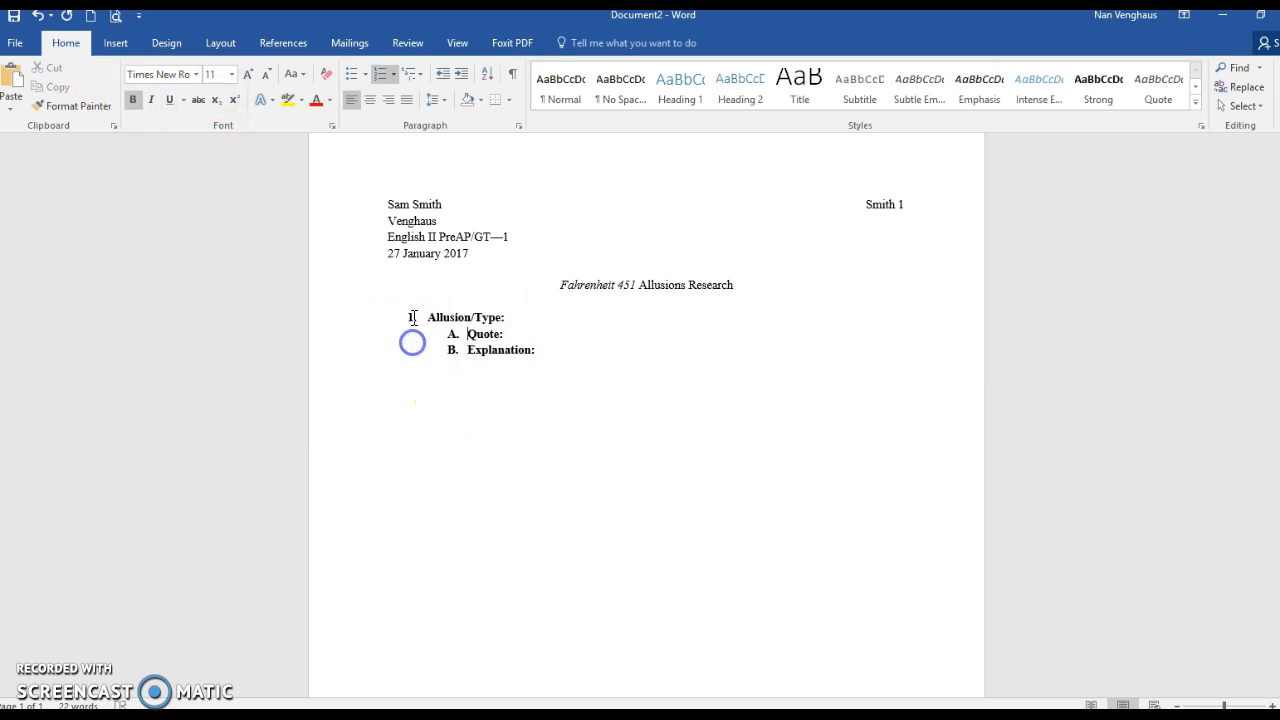
- Remove the bold formatting from the list number 1. and the sub-item letters A. and B
click(412, 317)
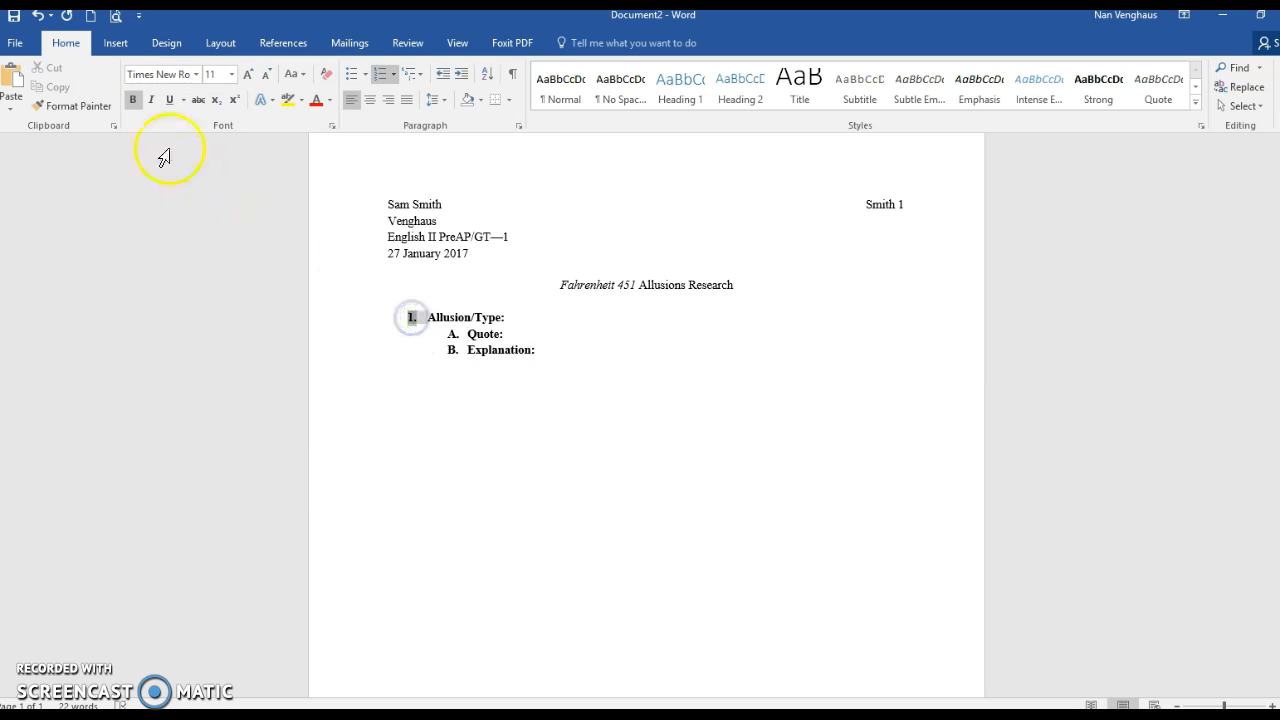
click(133, 100)
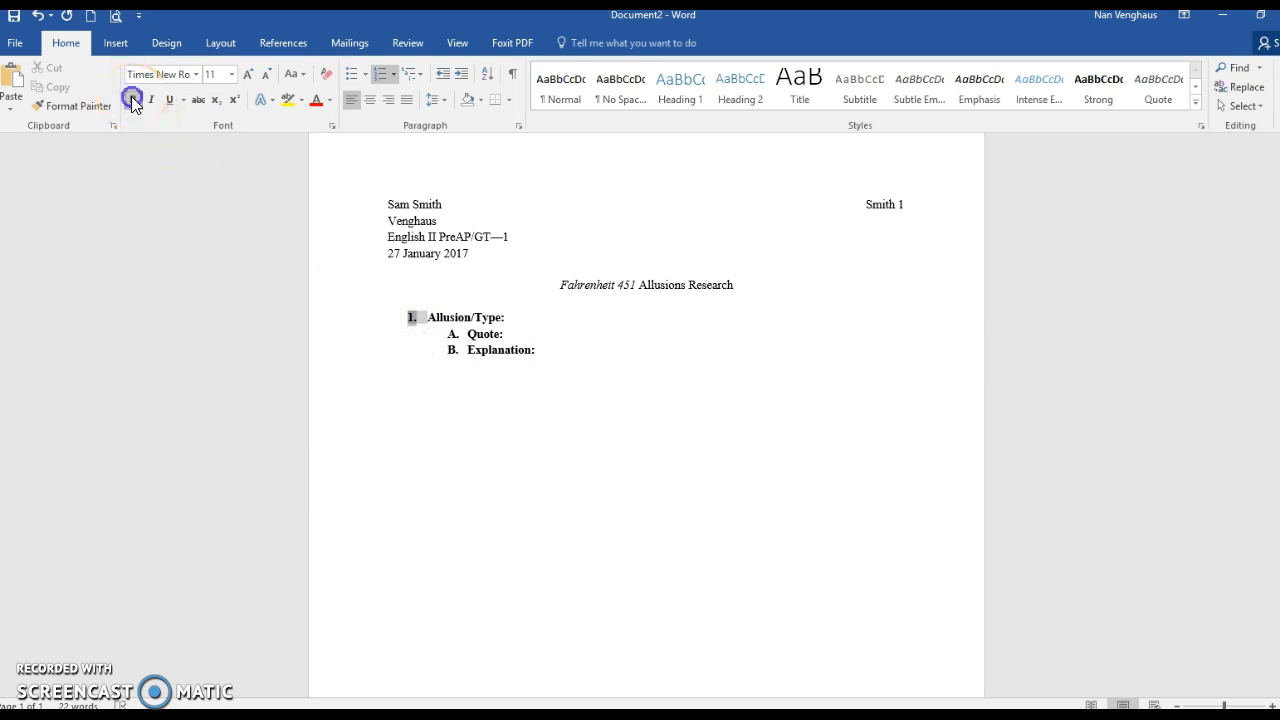
click(452, 333)
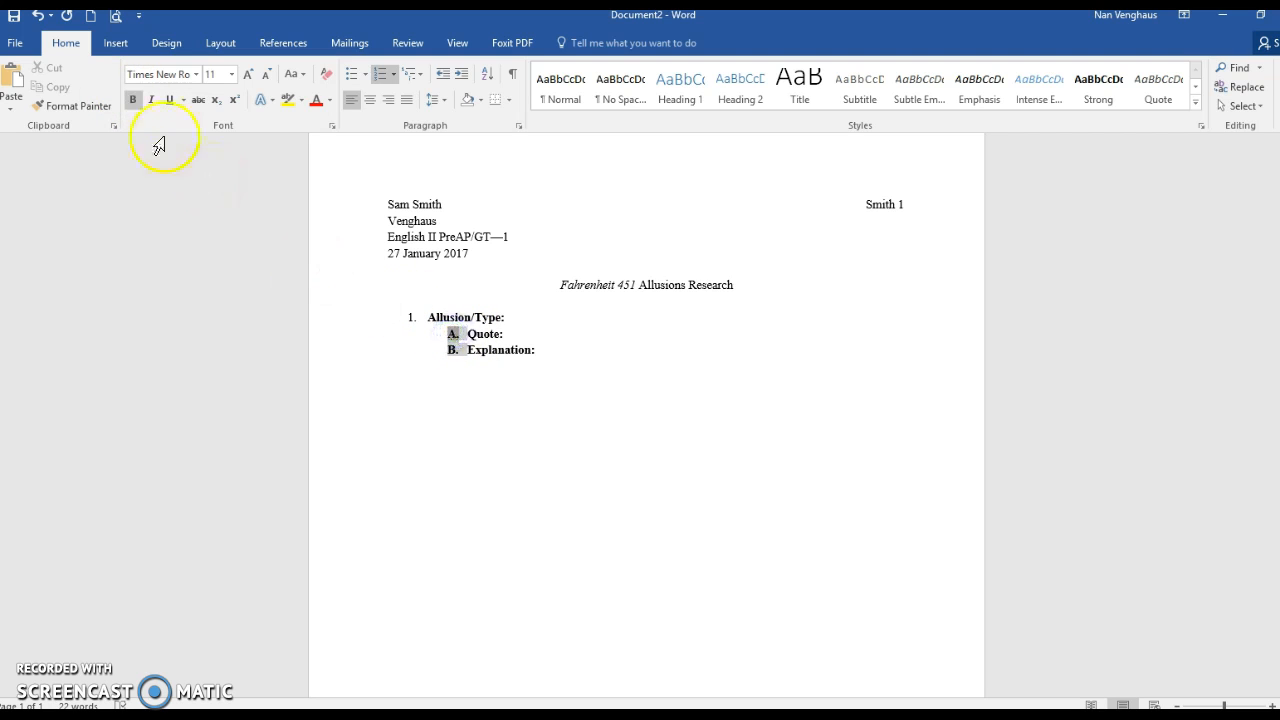
click(134, 101)
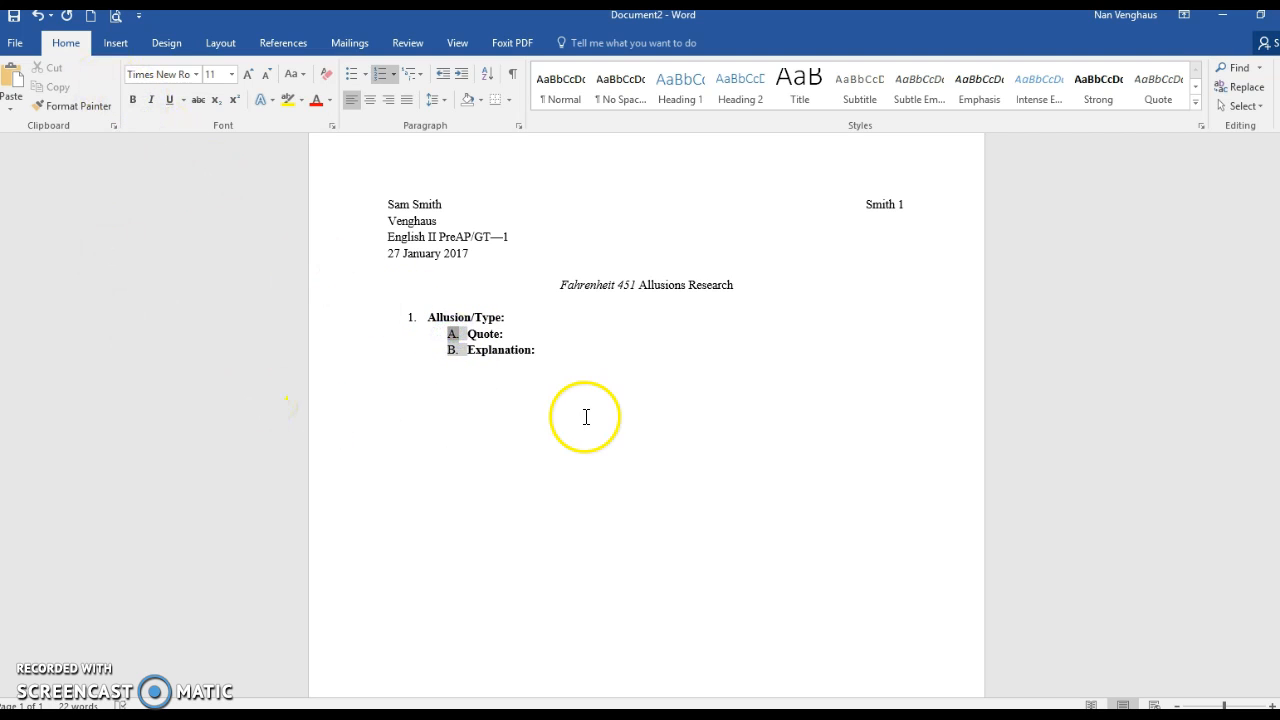
- Insert an unnumbered blank line after "Allusion/Type:" and another after "Quote:"
click(535, 321)
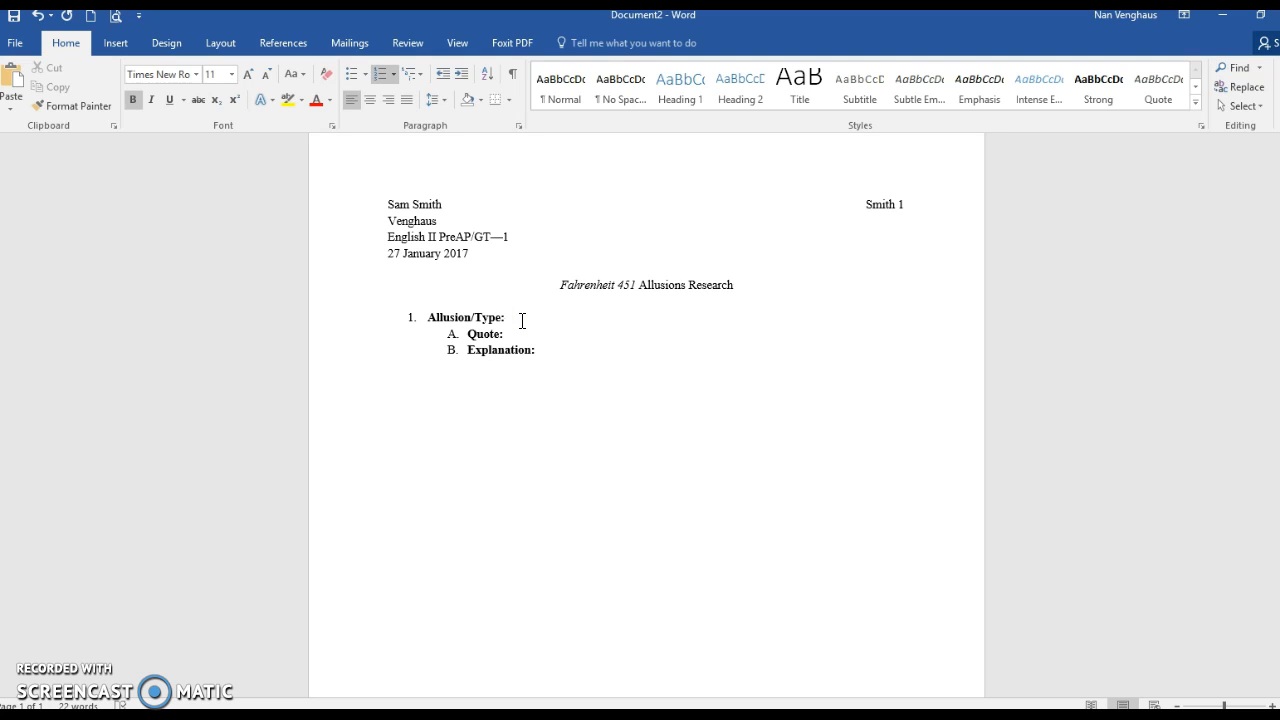
key(Return)
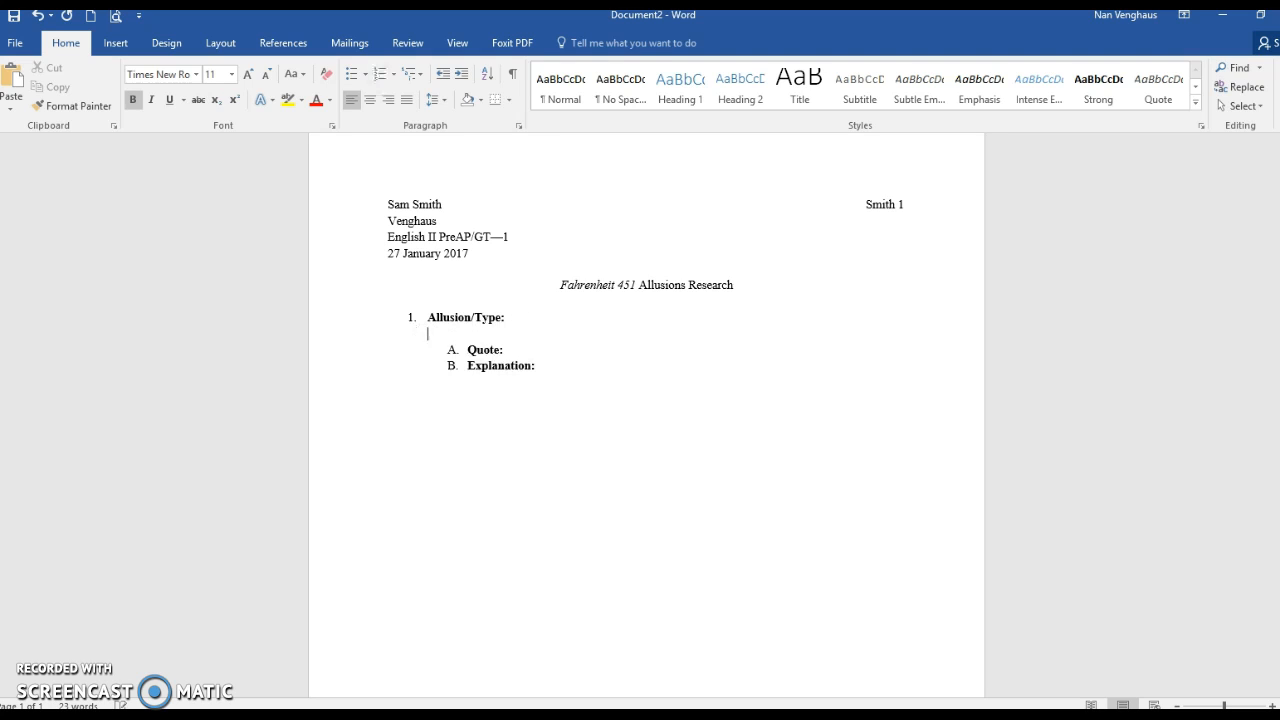
click(527, 350)
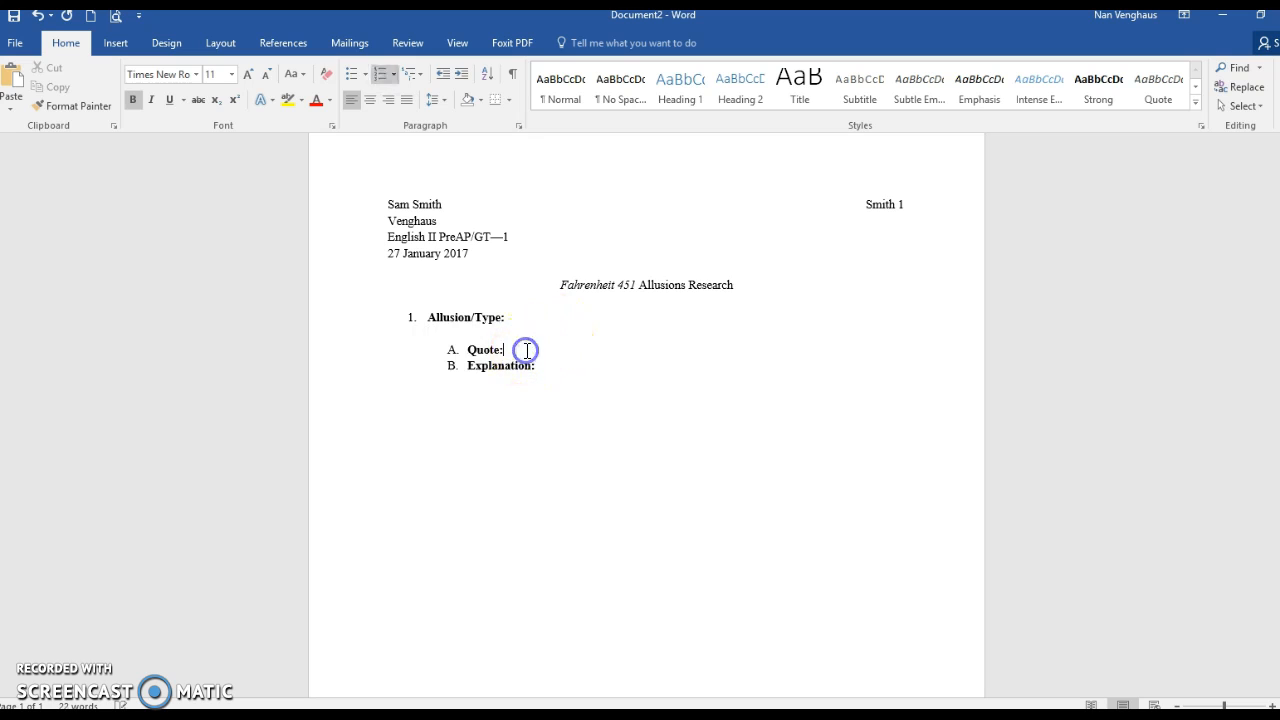
key(Return)
key(BackSpace)
- Add a new line below "Explanation:" and clear its list numbering and indent
click(541, 381)
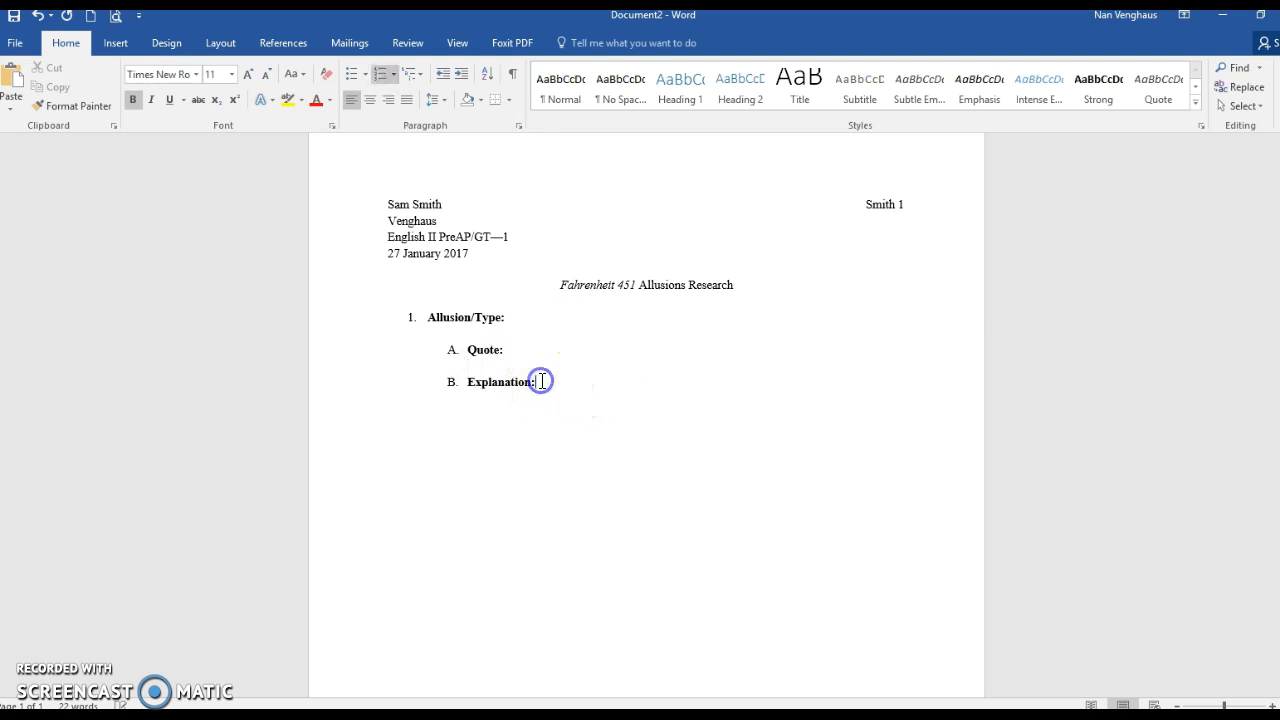
key(Return)
key(BackSpace)
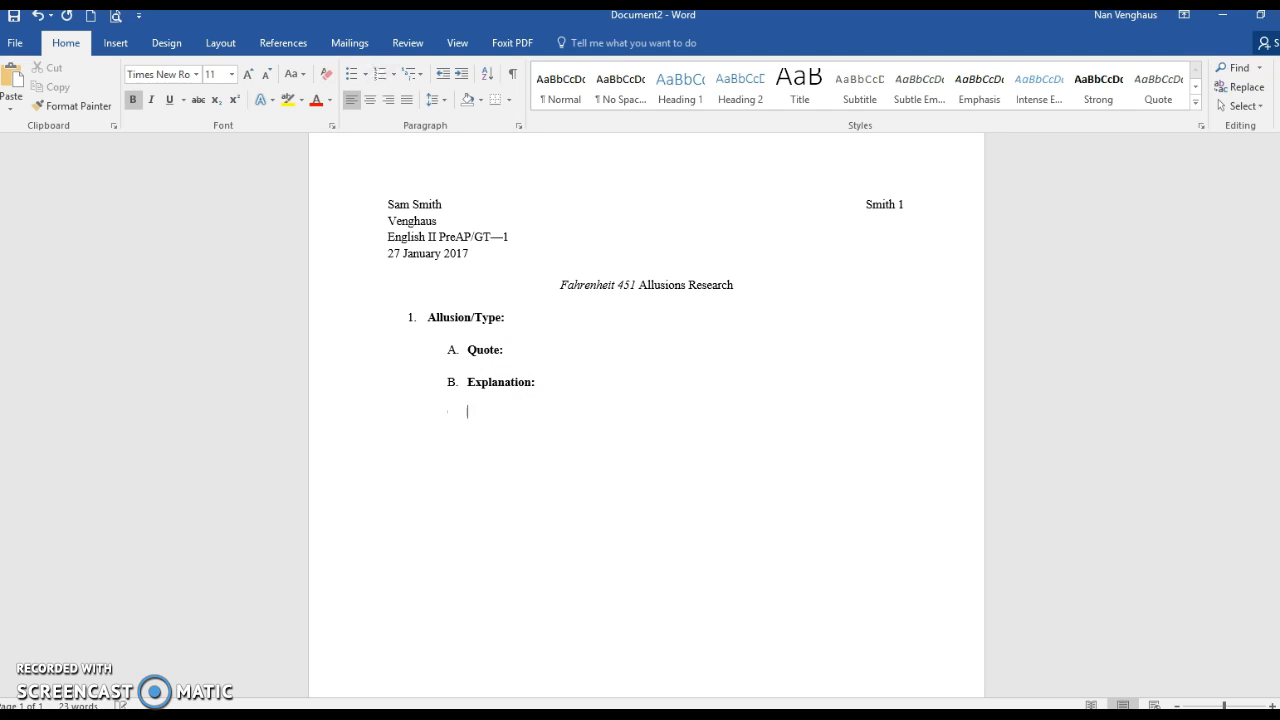
key(BackSpace)
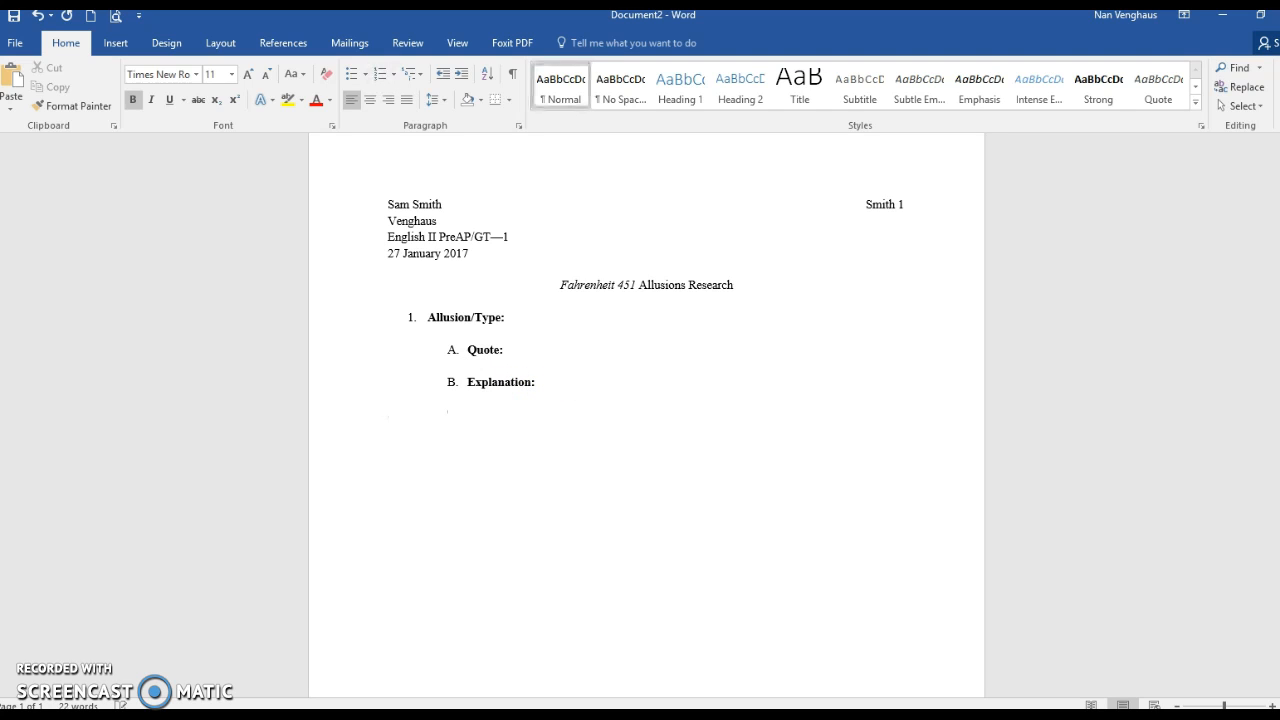
click(380, 78)
key(BackSpace)
key(BackSpace)
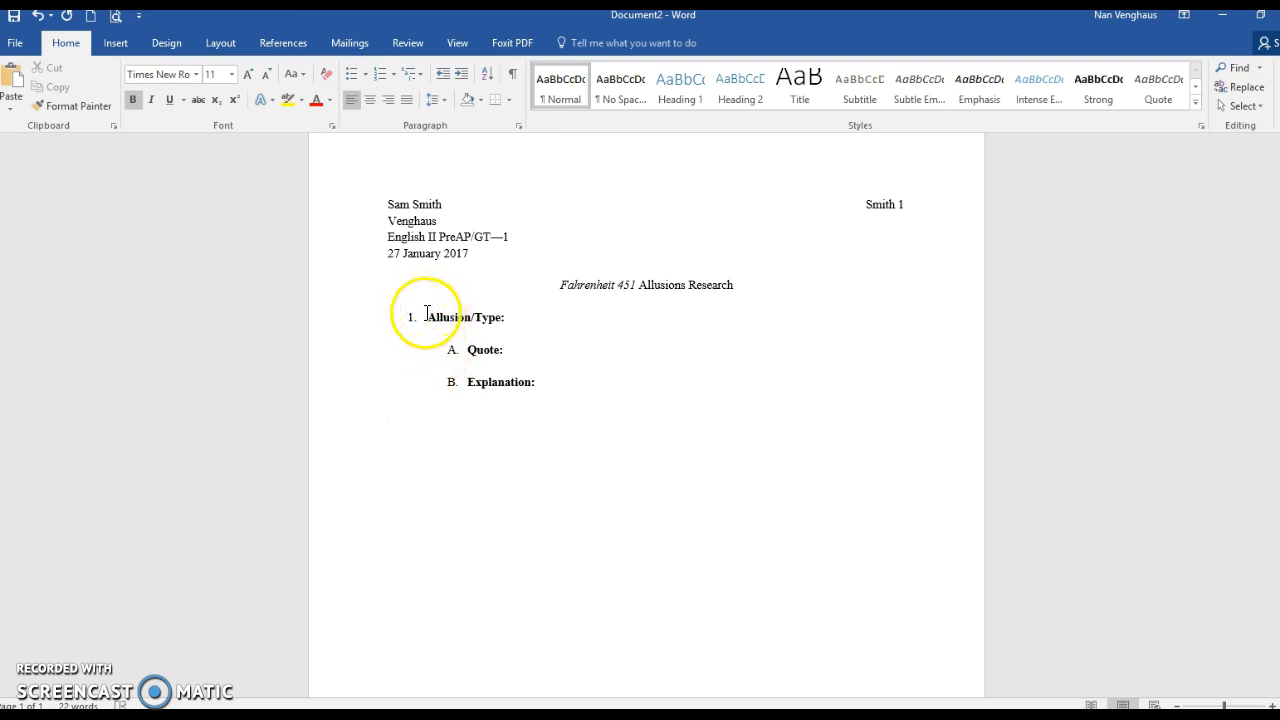
- Copy the Allusion/Type, Quote and Explanation block of entry 1 and paste it on the line below as entry 2
drag(430, 320, 536, 377)
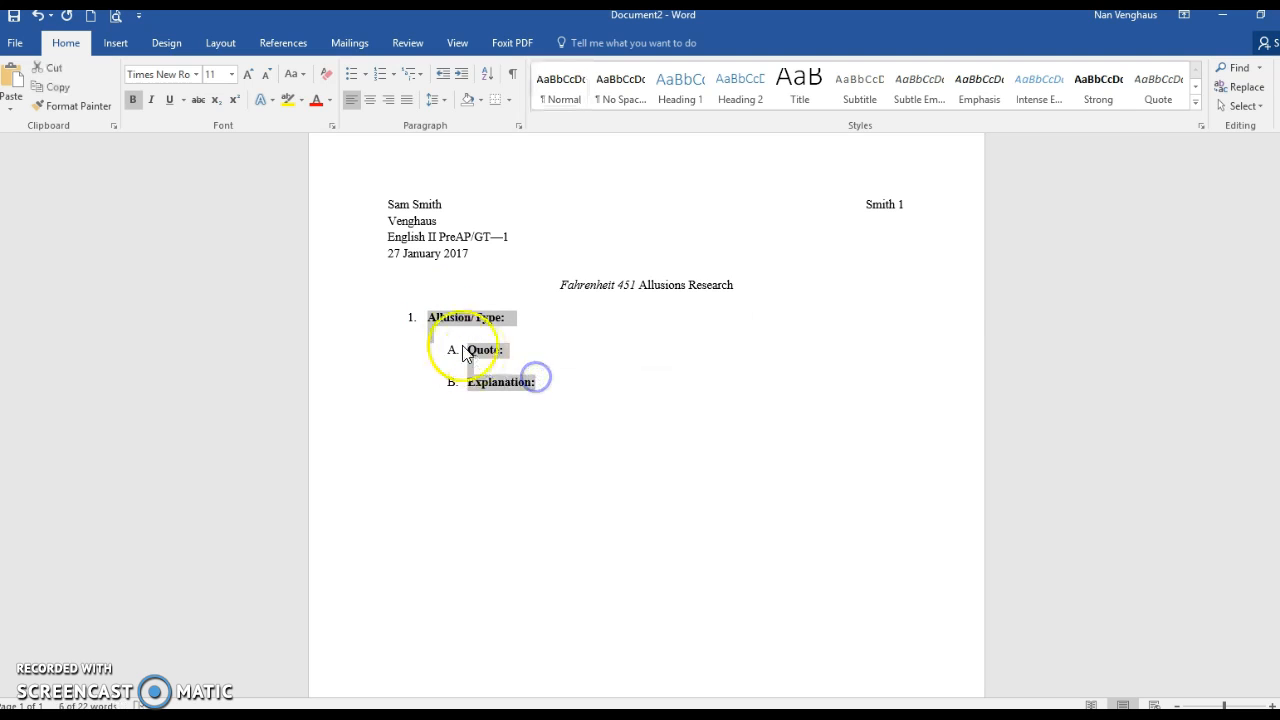
right_click(459, 320)
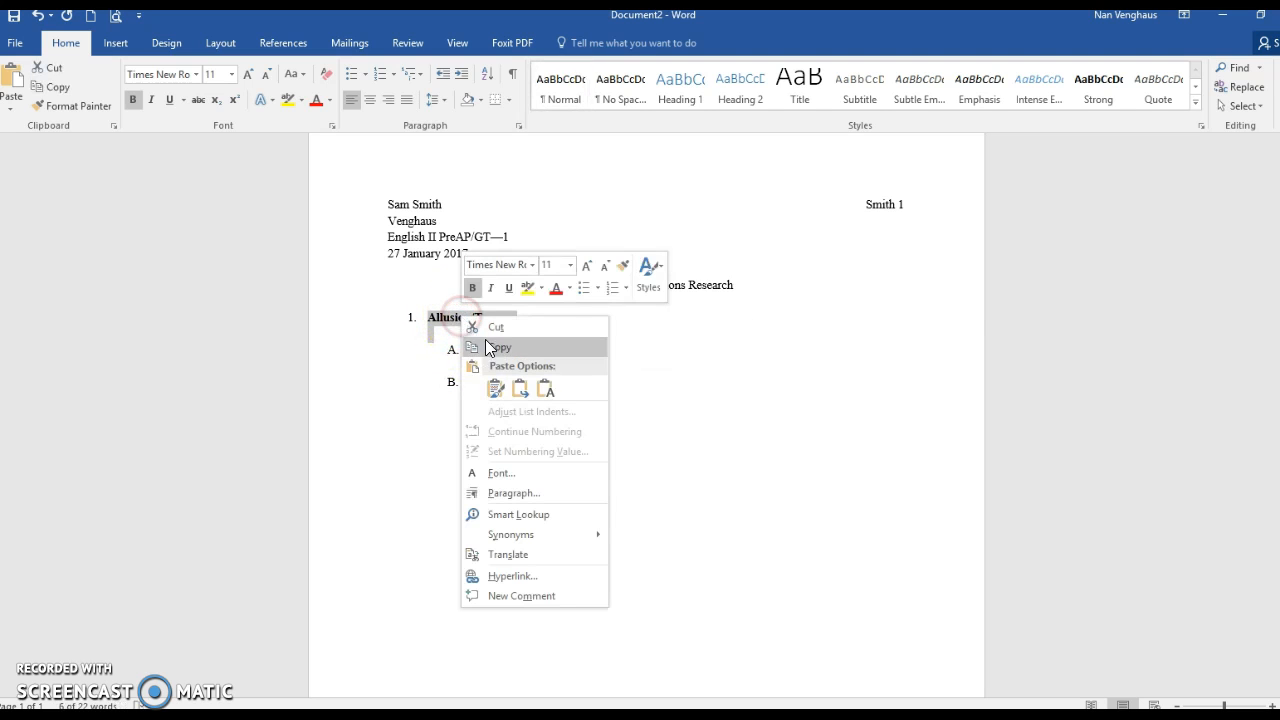
click(499, 346)
click(418, 420)
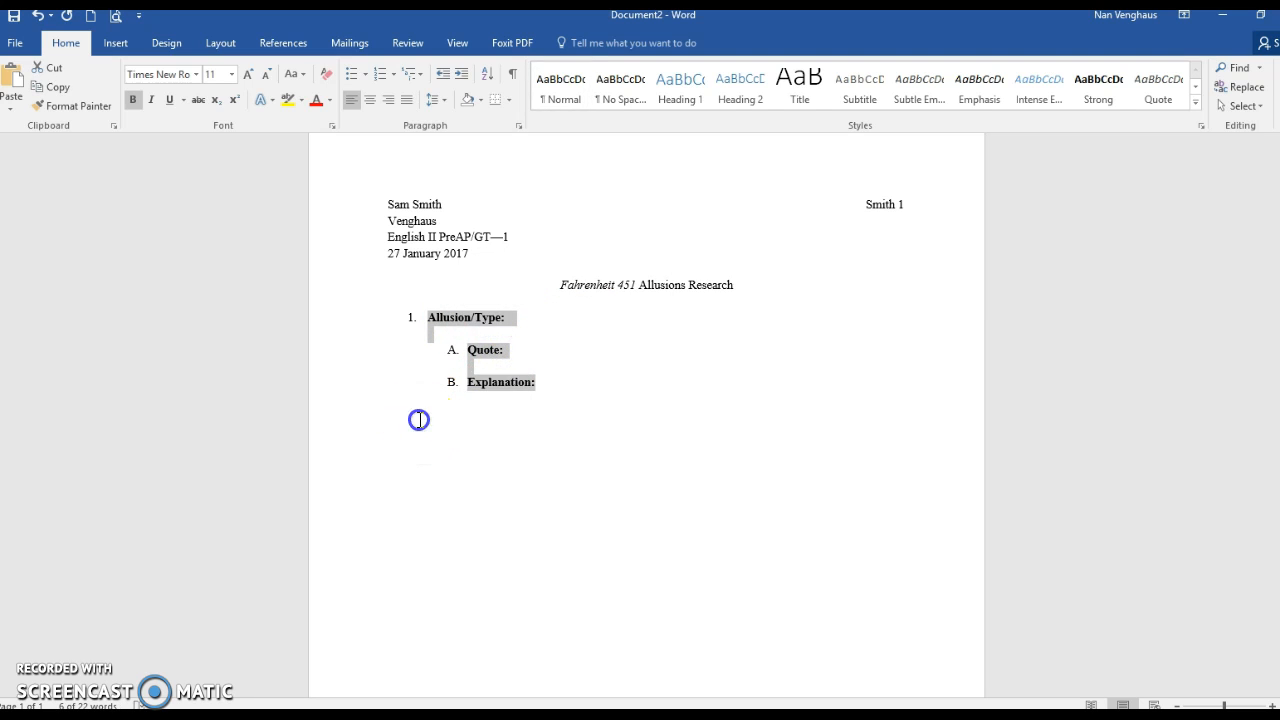
right_click(389, 414)
click(427, 486)
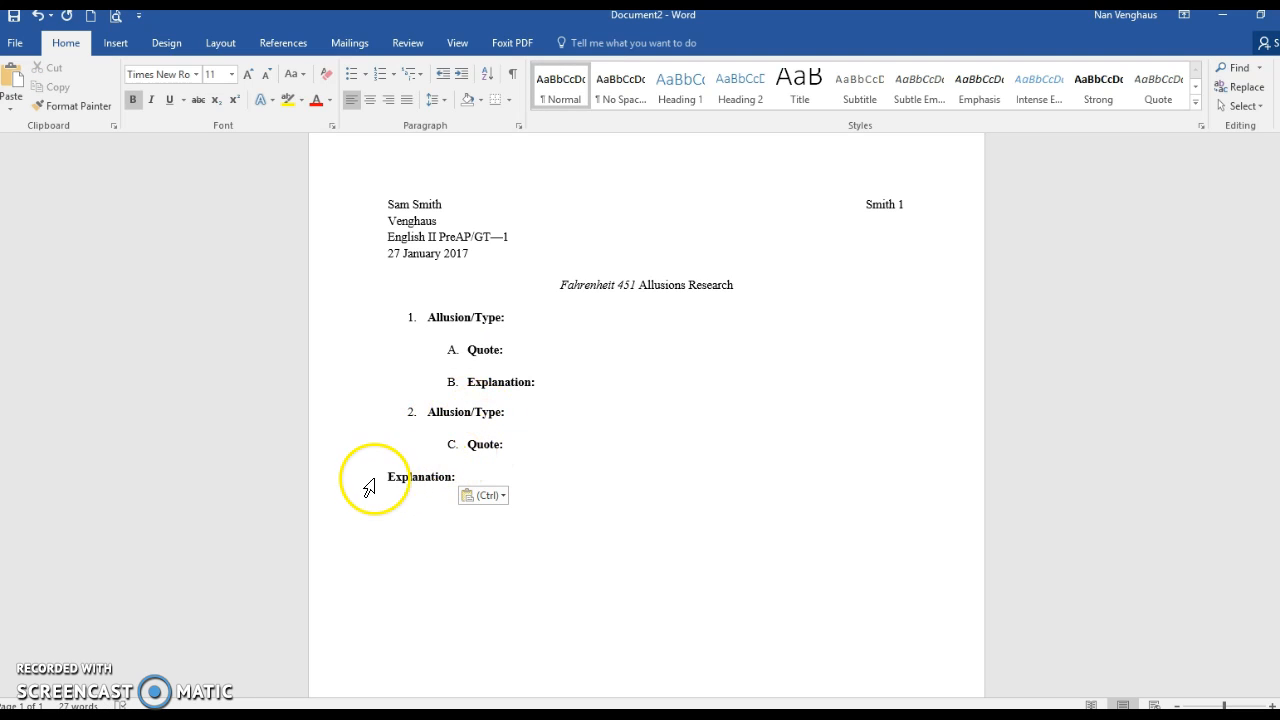
- Turn the second entry's "Explanation:" line into an indented lettered sub-item and restart that entry's lettering at A
click(392, 478)
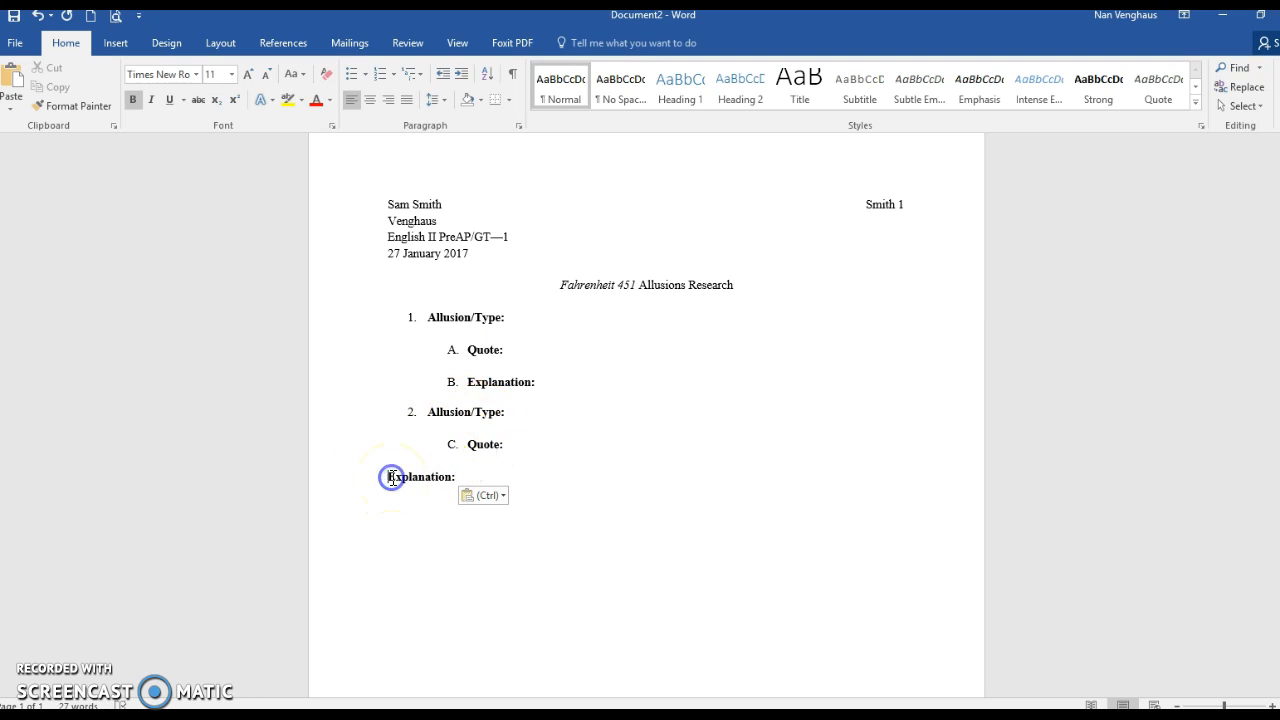
key(Tab)
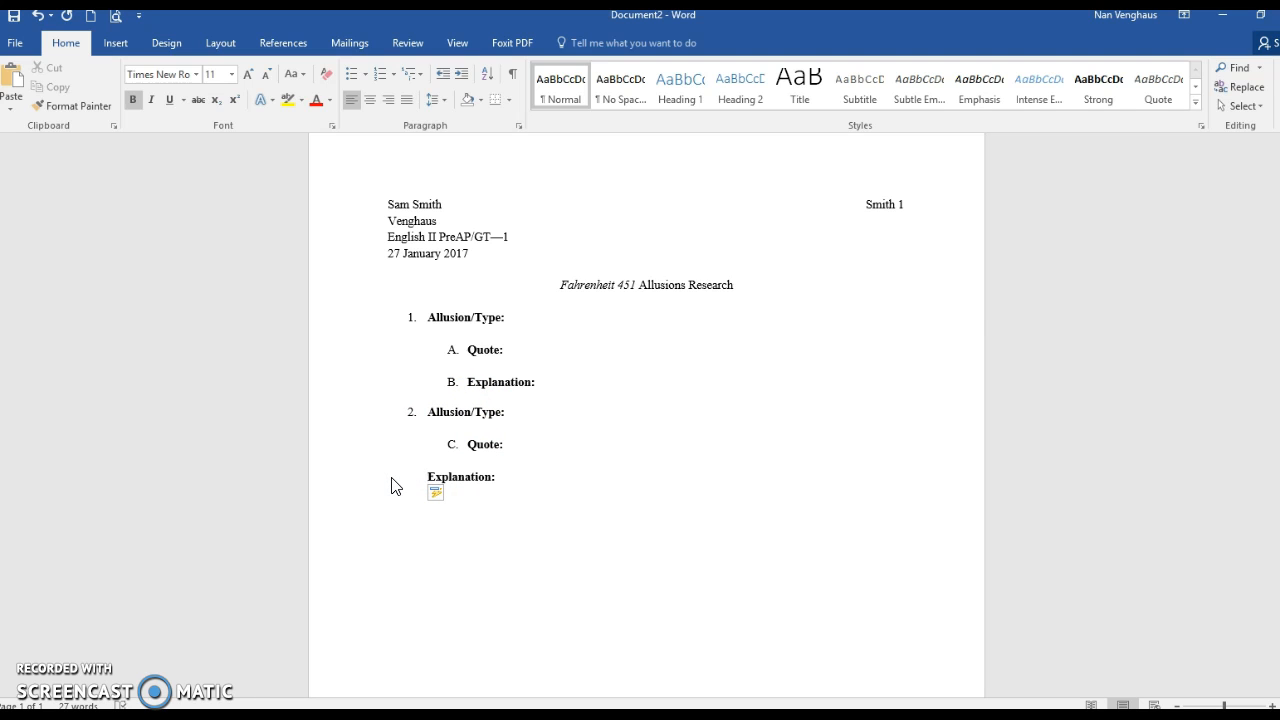
click(376, 74)
right_click(450, 444)
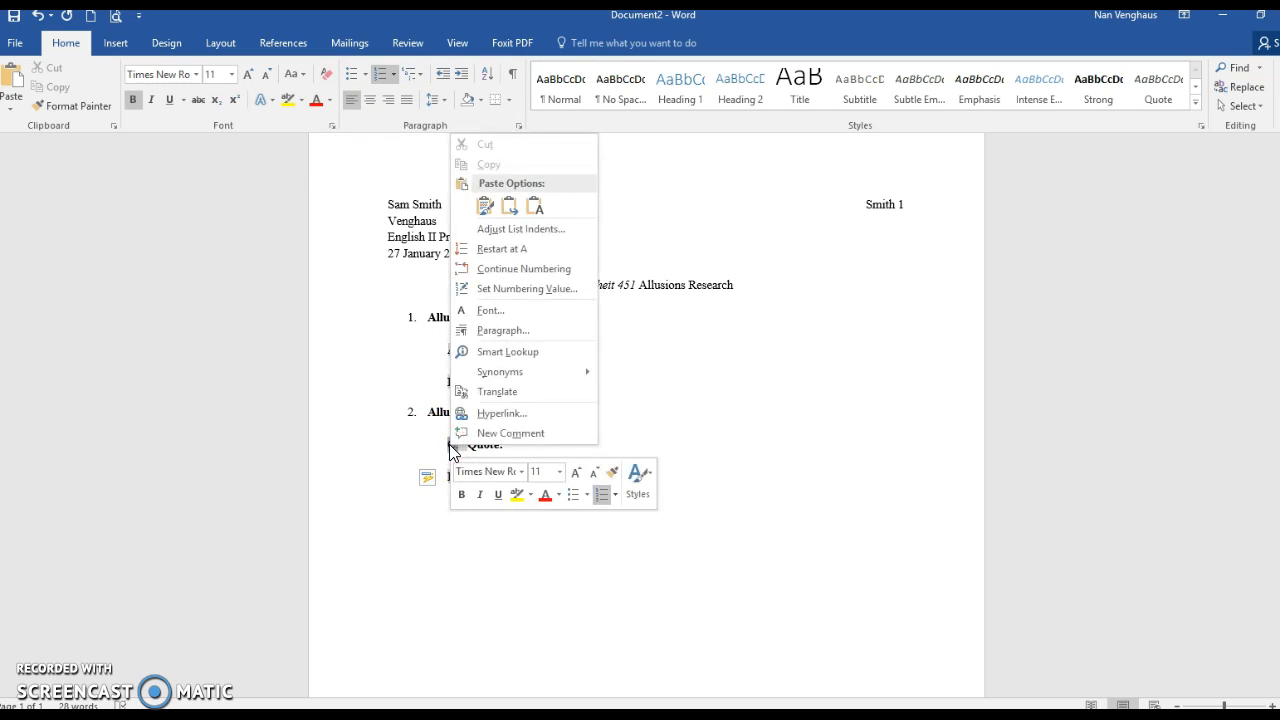
click(496, 254)
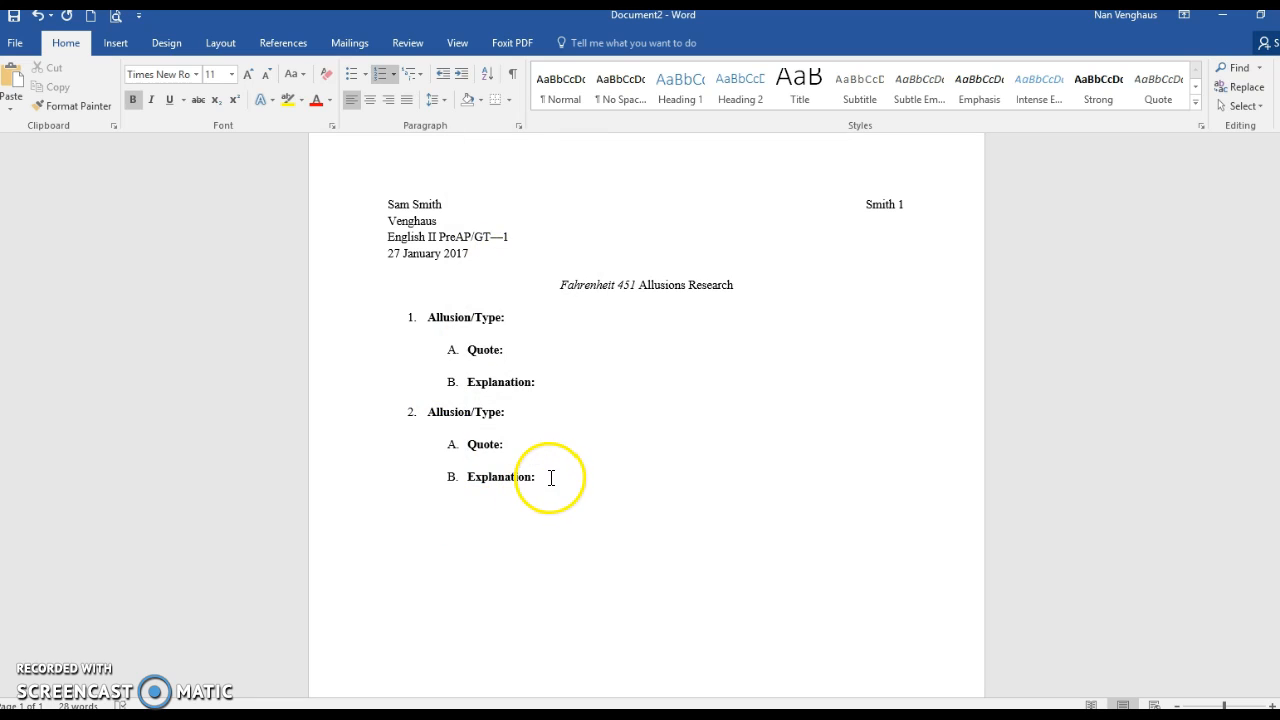
- Insert a blank line between entries 1 and 2, and add an unnumbered, unindented line below the second "Explanation:"
click(483, 397)
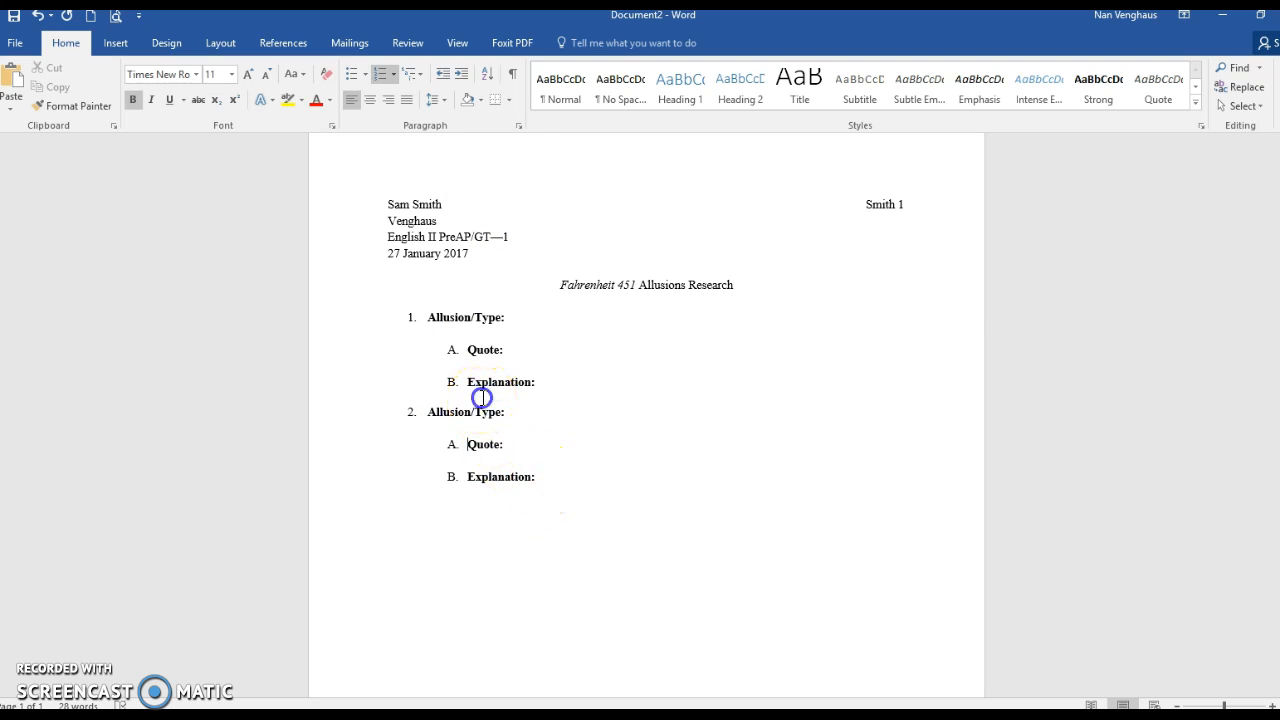
key(Return)
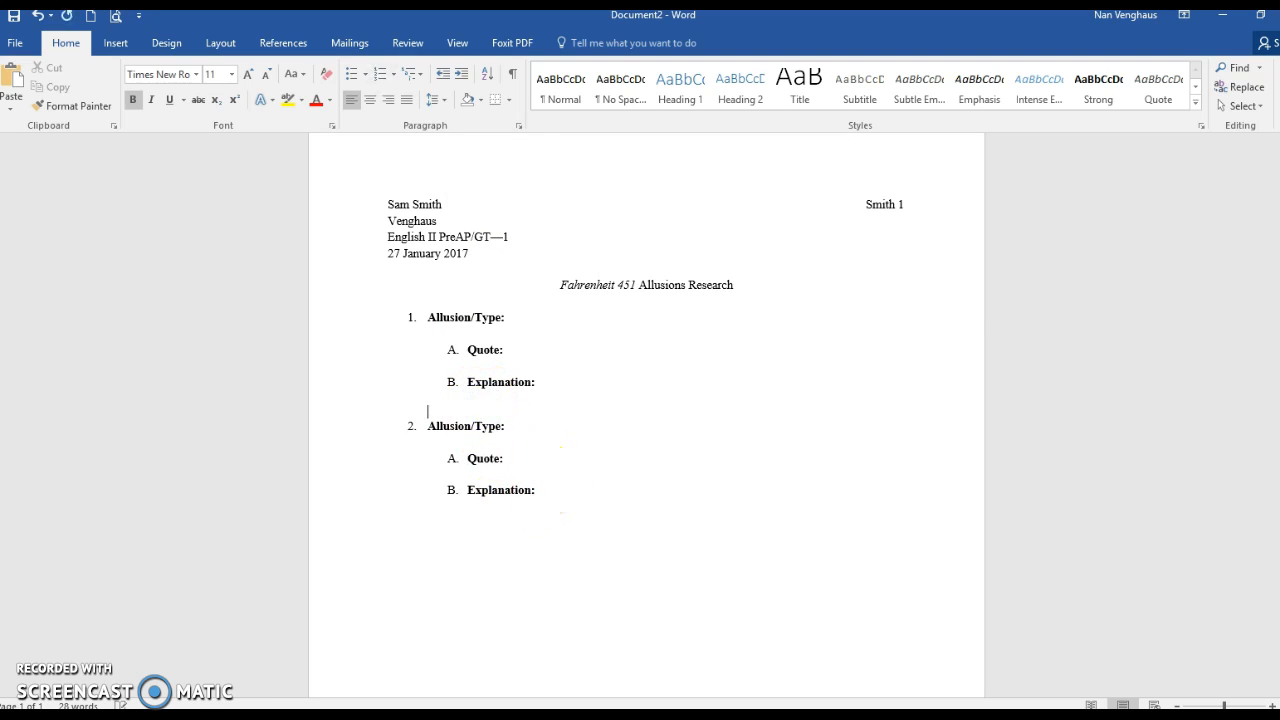
click(540, 489)
key(BackSpace)
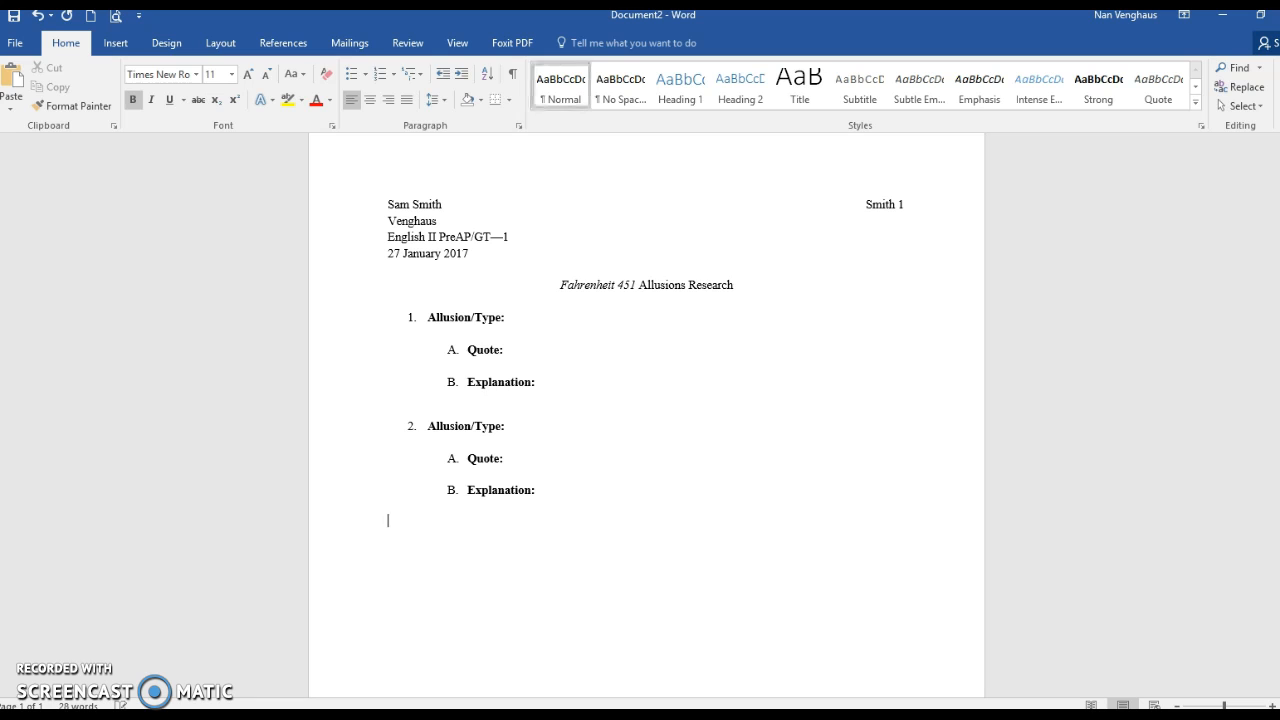
- Paste the copied allusion block below entry 2 as a third entry, keeping the source formatting
click(457, 540)
right_click(394, 538)
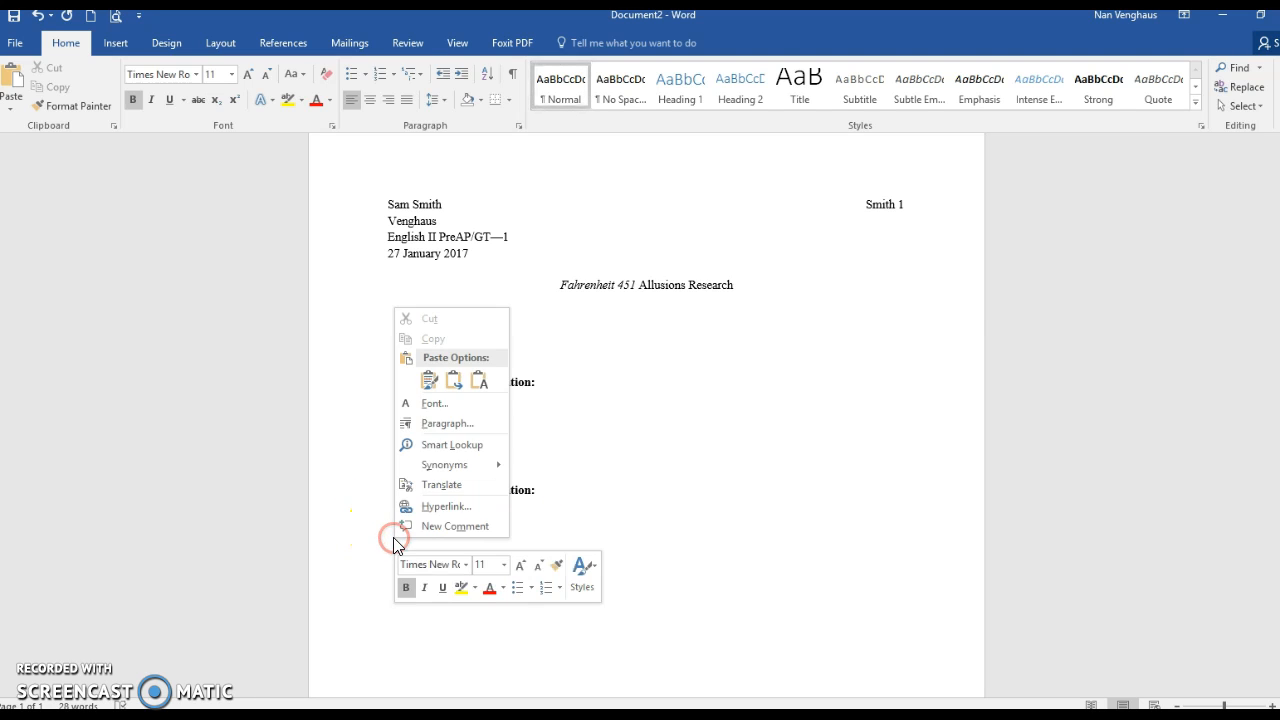
click(428, 379)
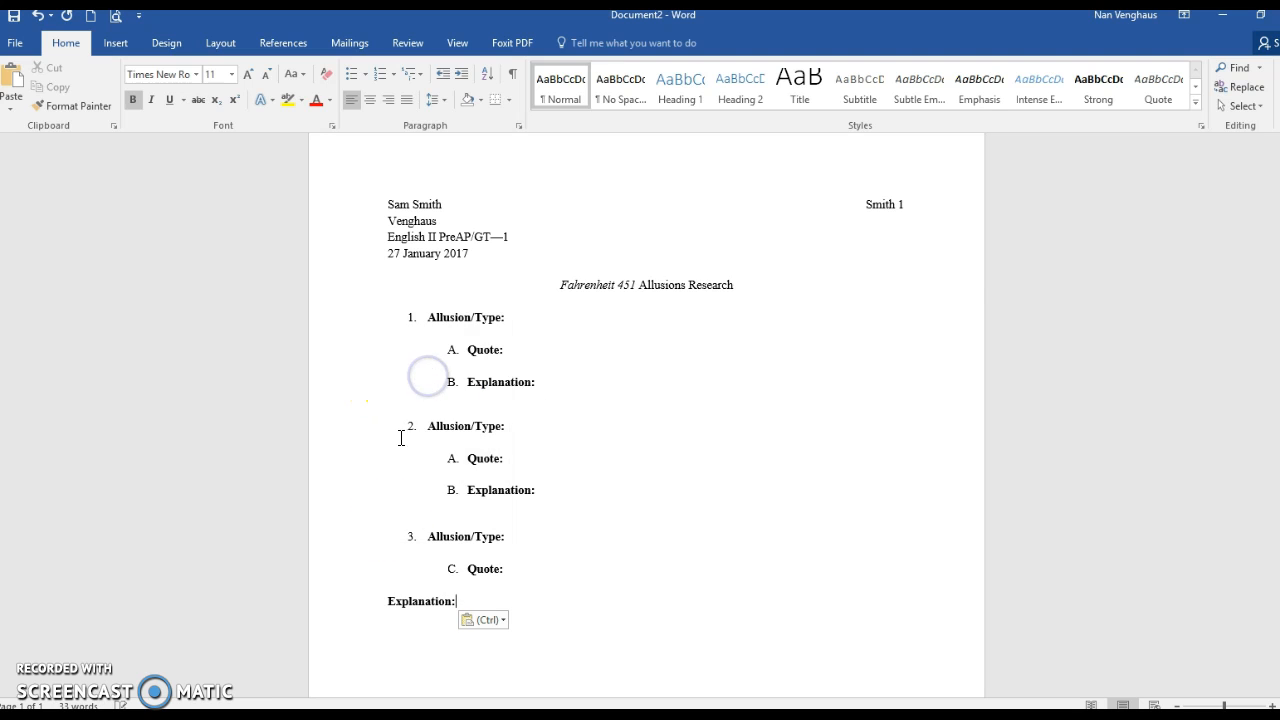
- Make the third entry's "Explanation:" line a lettered sub-item and restart that entry's lettering at A
click(386, 600)
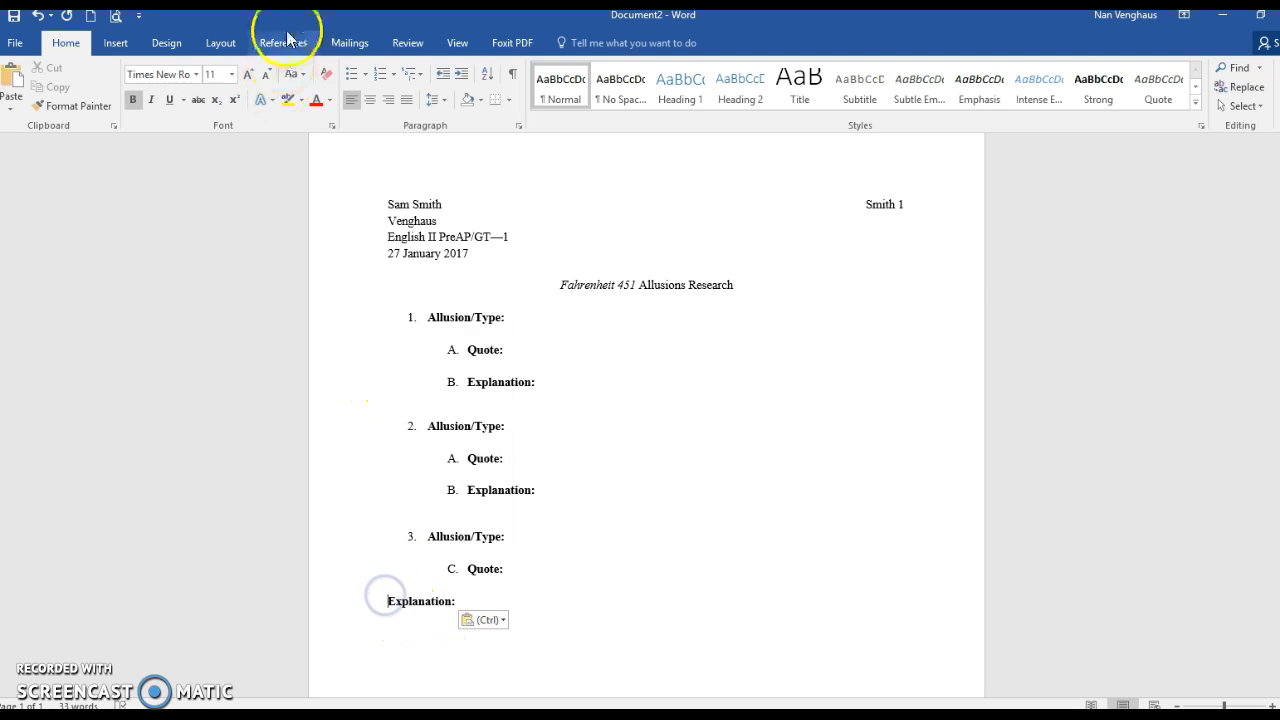
click(379, 76)
right_click(451, 568)
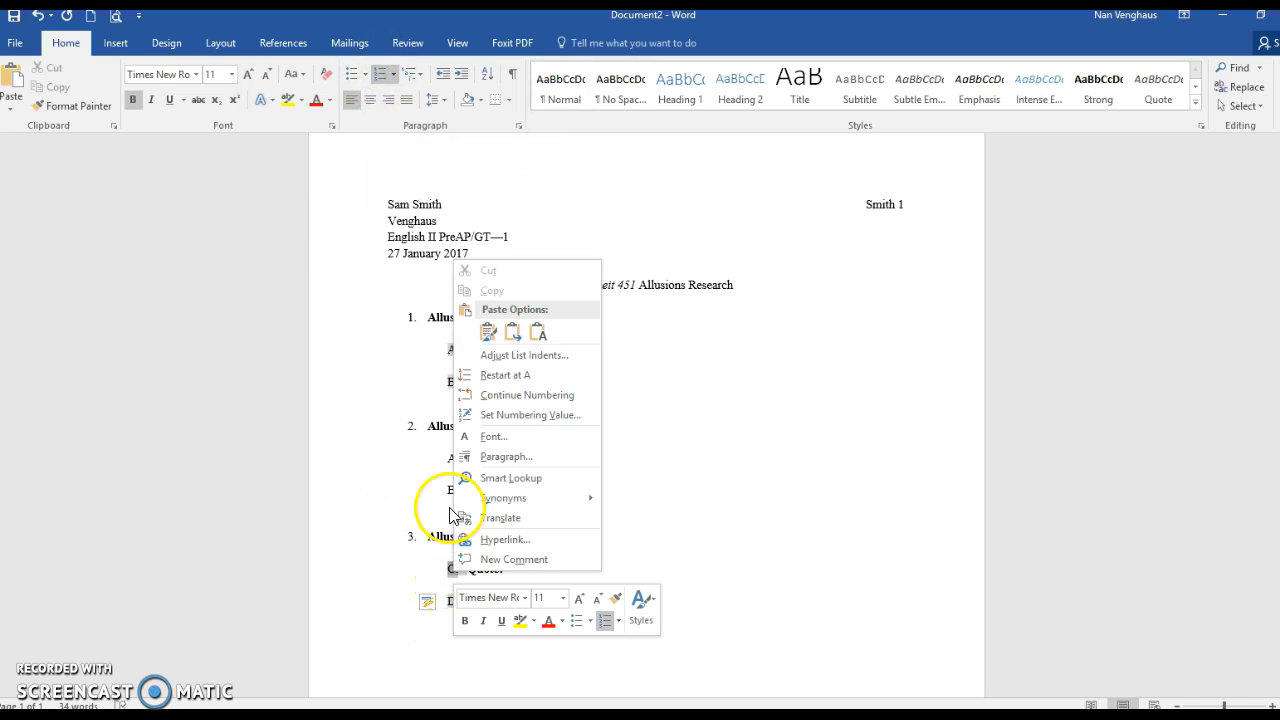
click(505, 374)
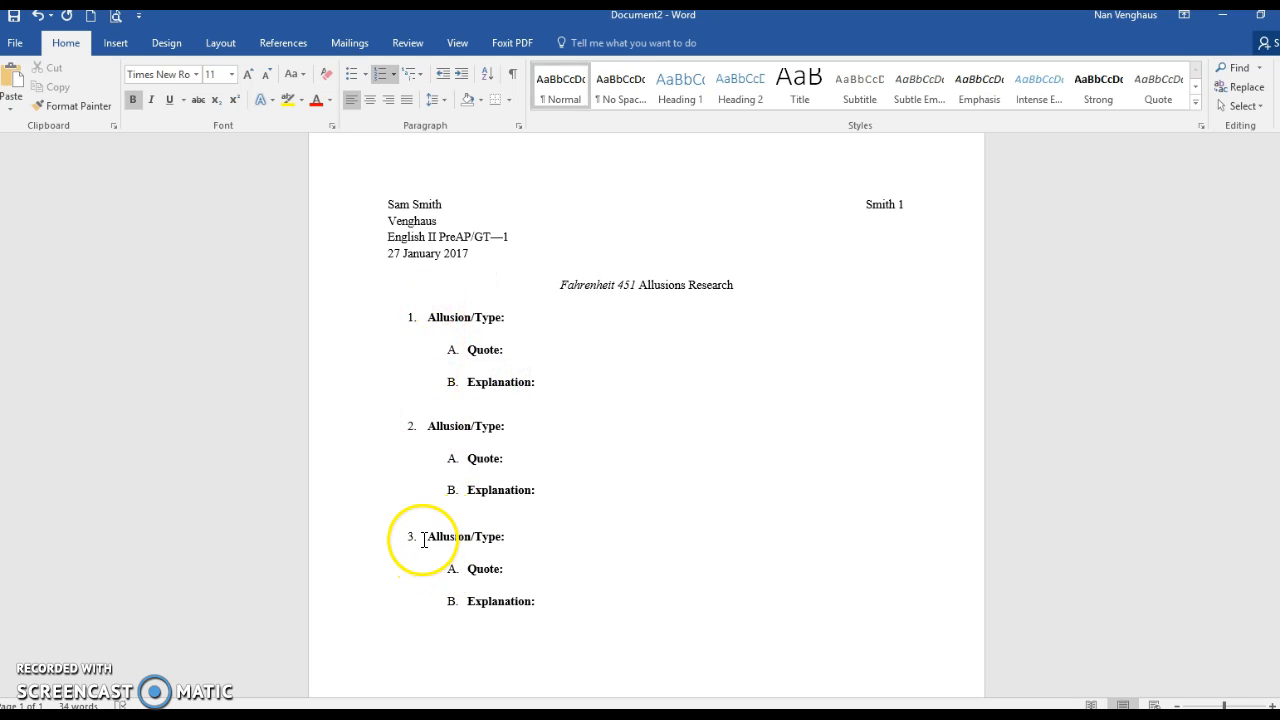
- Copy the complete third entry, from "Allusion/Type:" through "Explanation:"
drag(429, 530, 527, 595)
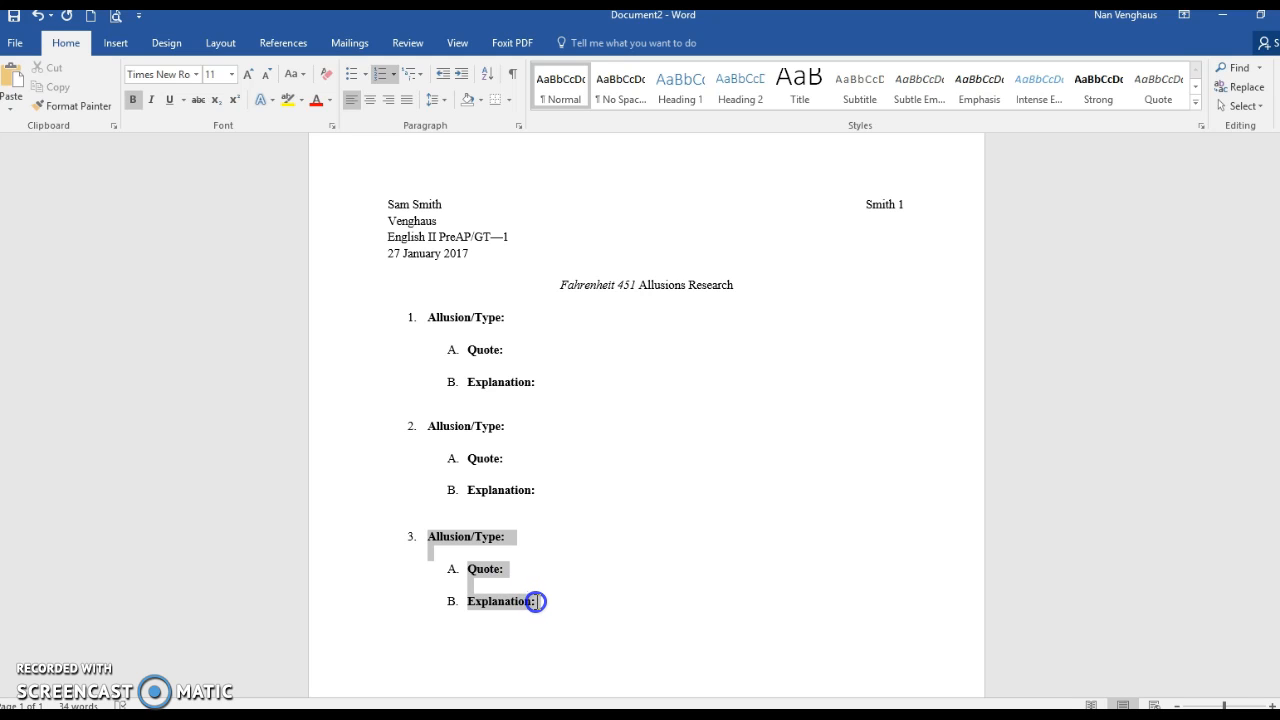
right_click(457, 538)
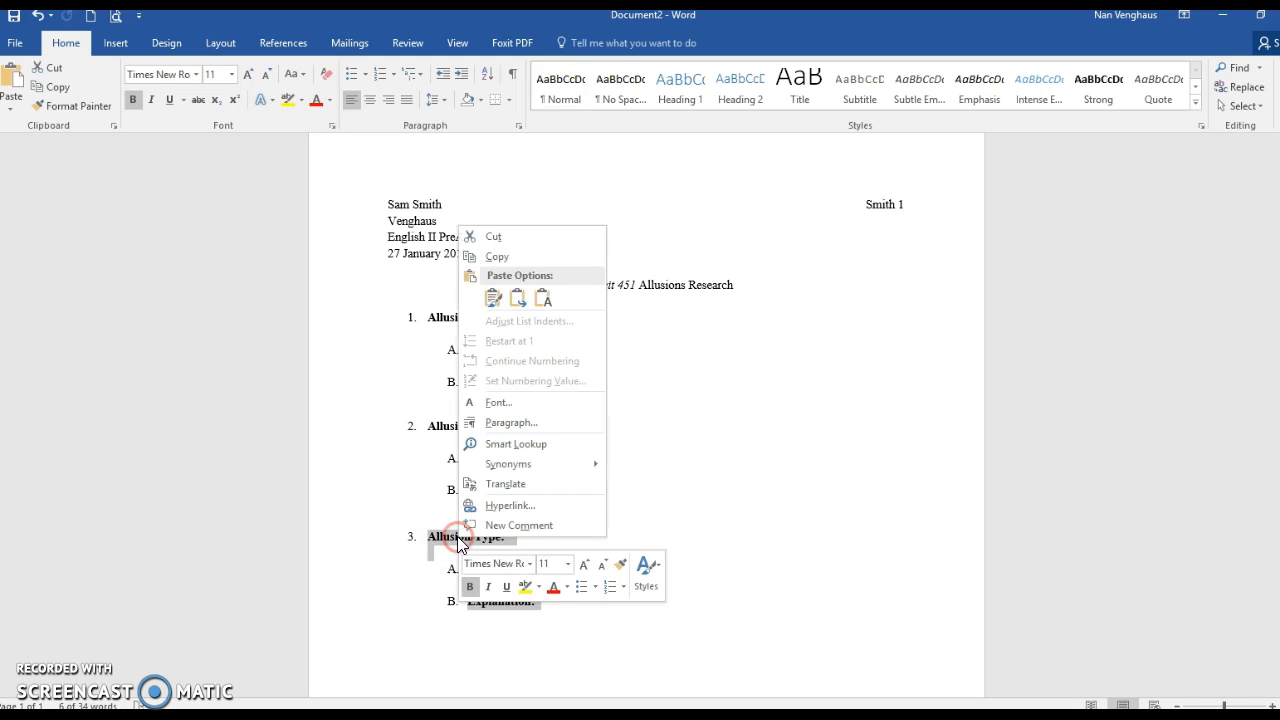
click(500, 256)
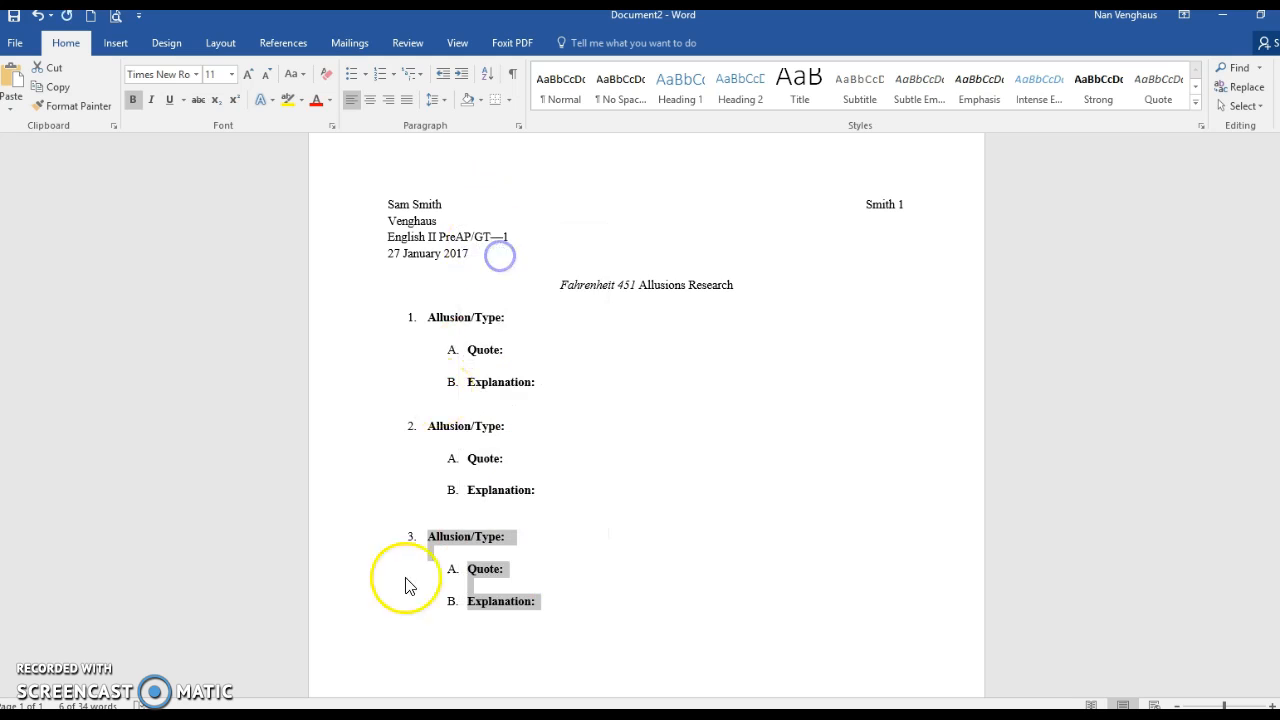
- Paste the copied block below entry 3 as a fourth entry with source formatting, and restart its sub-item letters at A
click(505, 633)
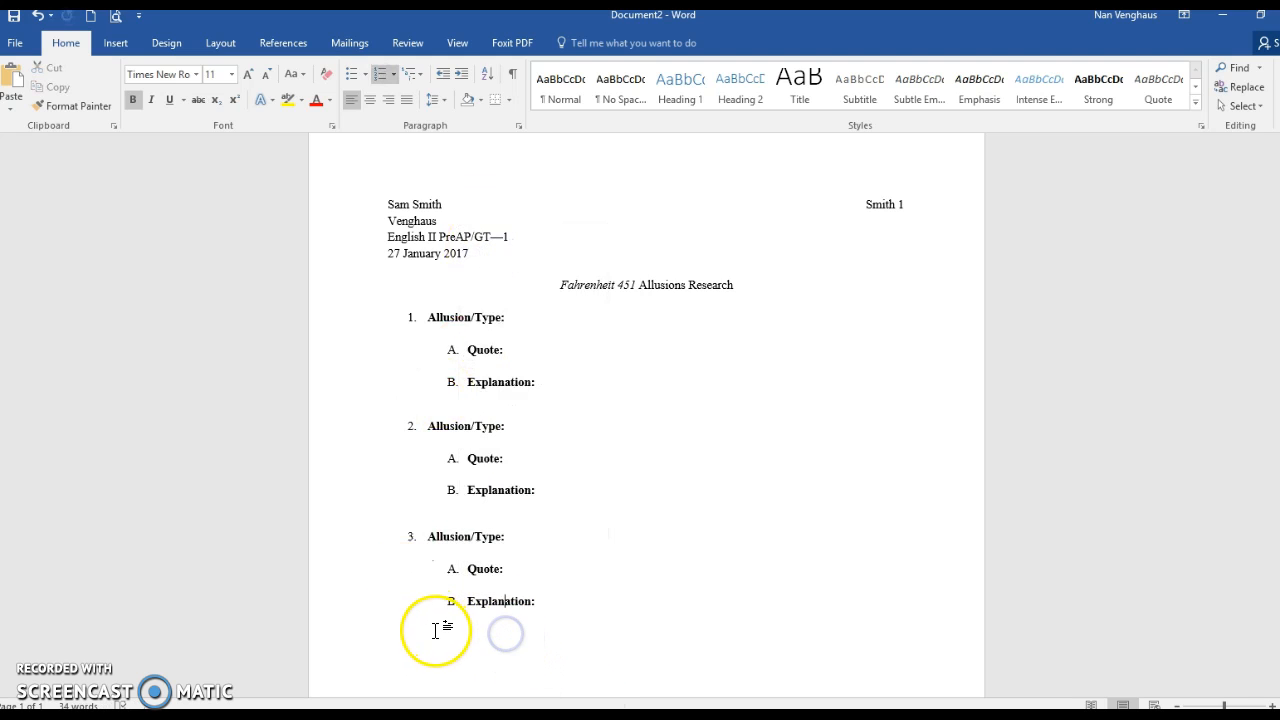
click(550, 607)
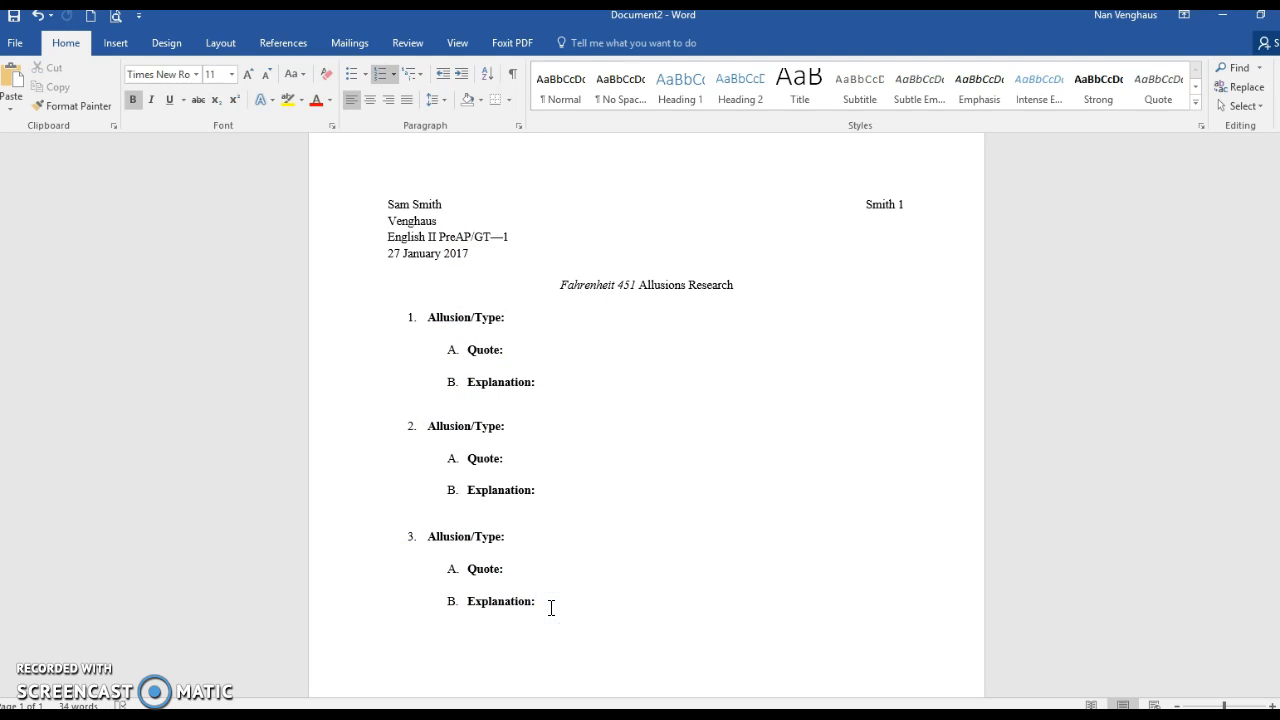
key(Return)
key(Return)
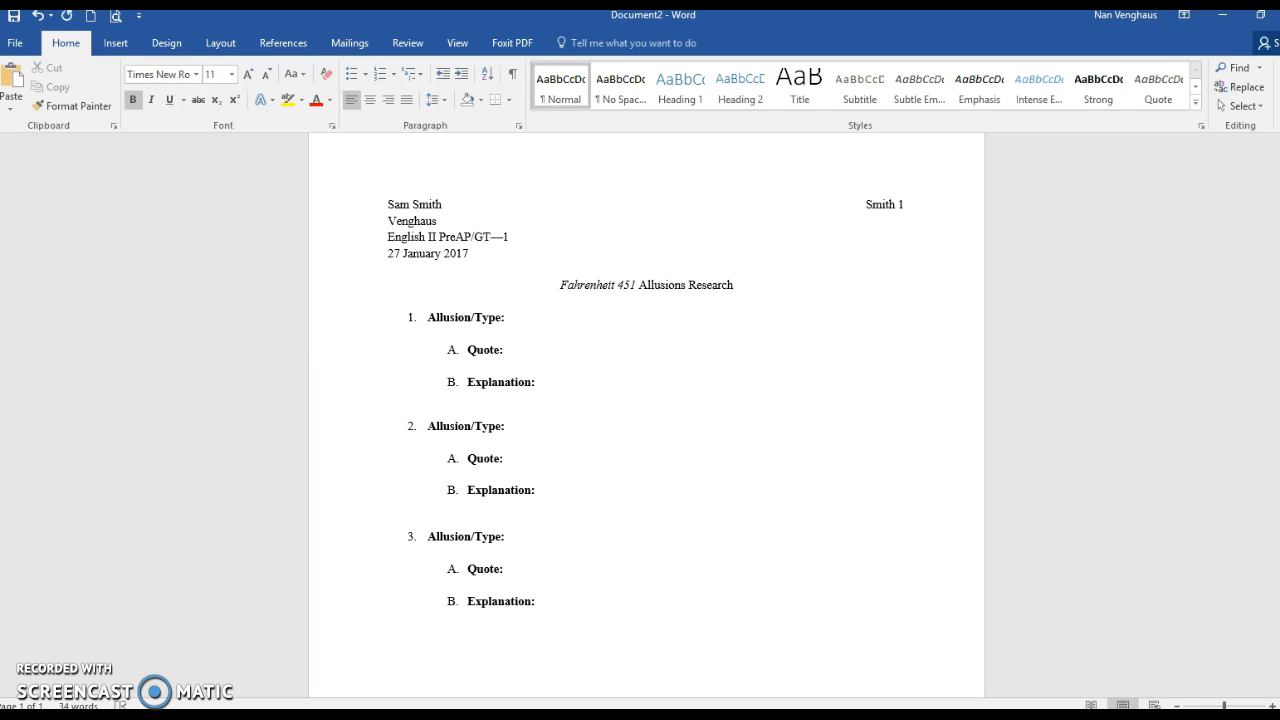
right_click(390, 652)
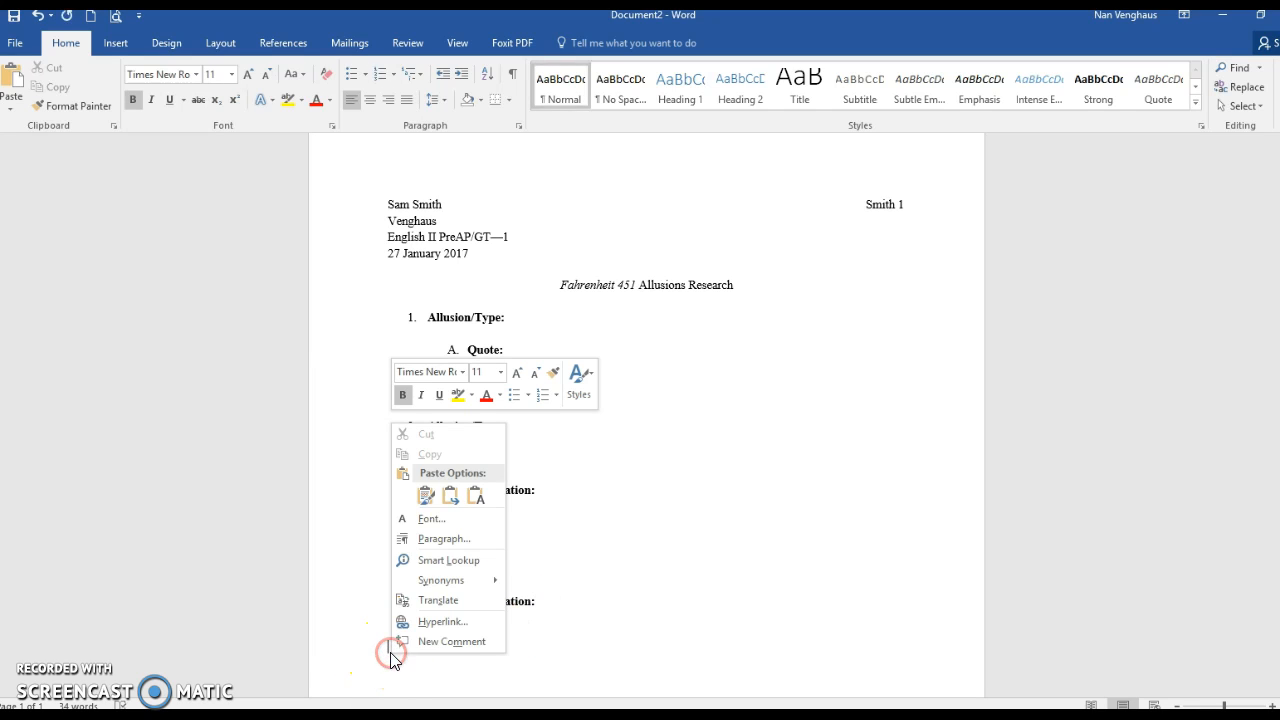
click(425, 495)
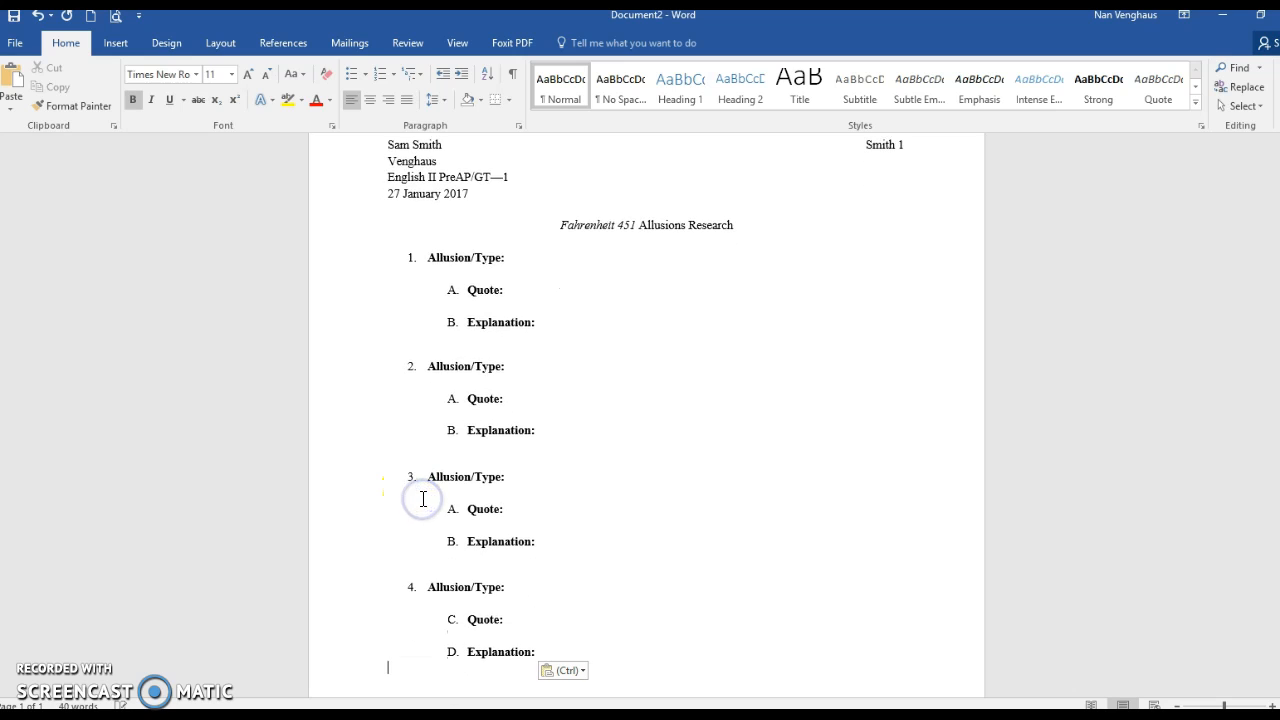
right_click(452, 622)
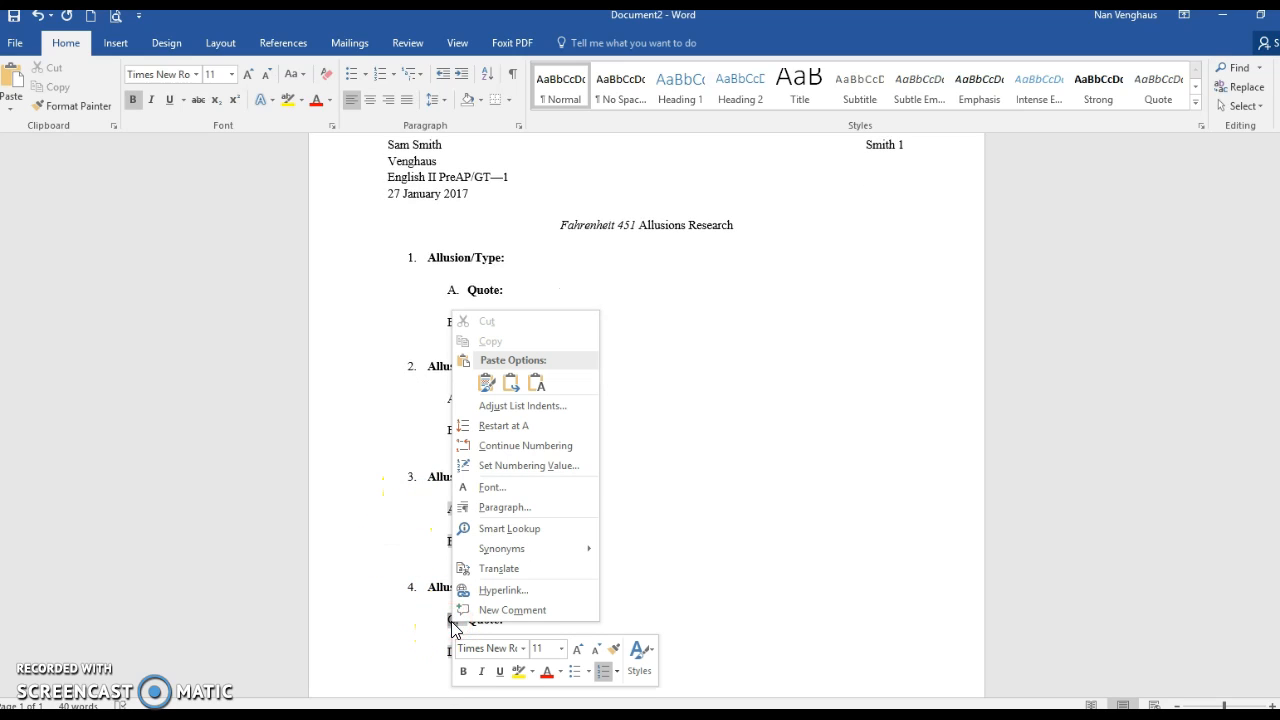
click(505, 425)
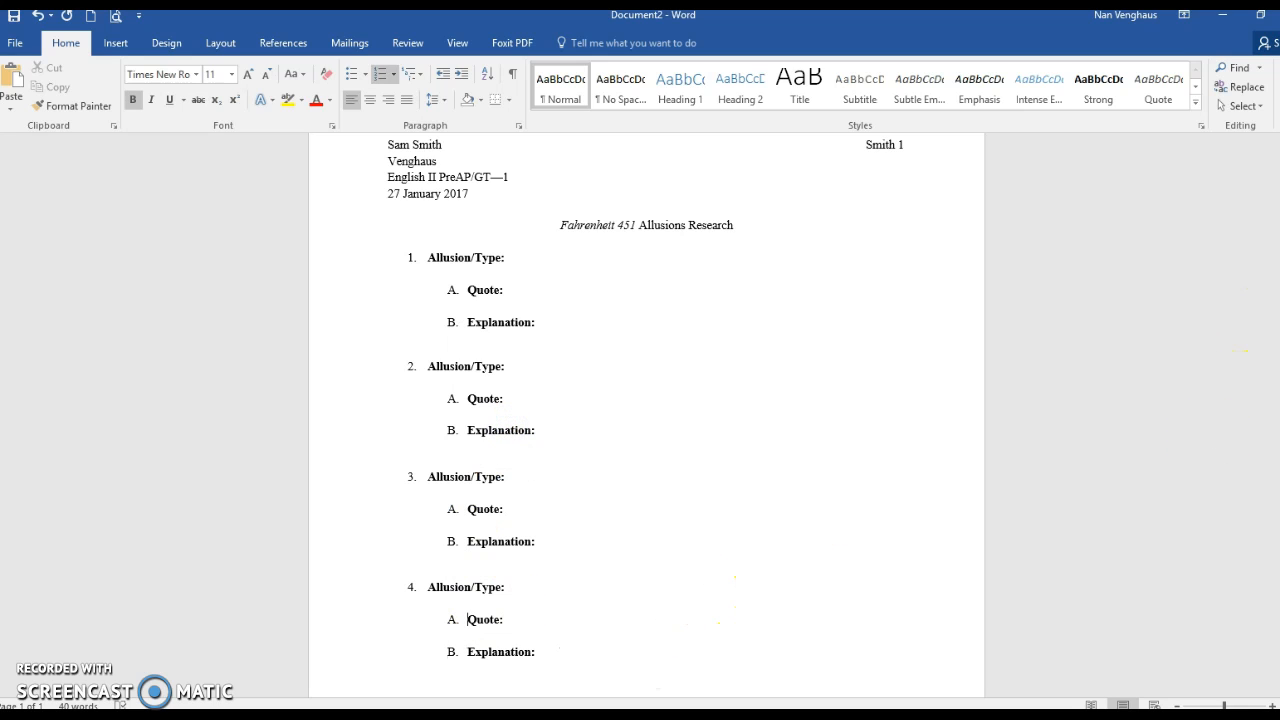
- Paste the block below entry 4 as a fifth entry, keeping source formatting, and restart its sub-item letters at A
scroll(950, 440, down, 5)
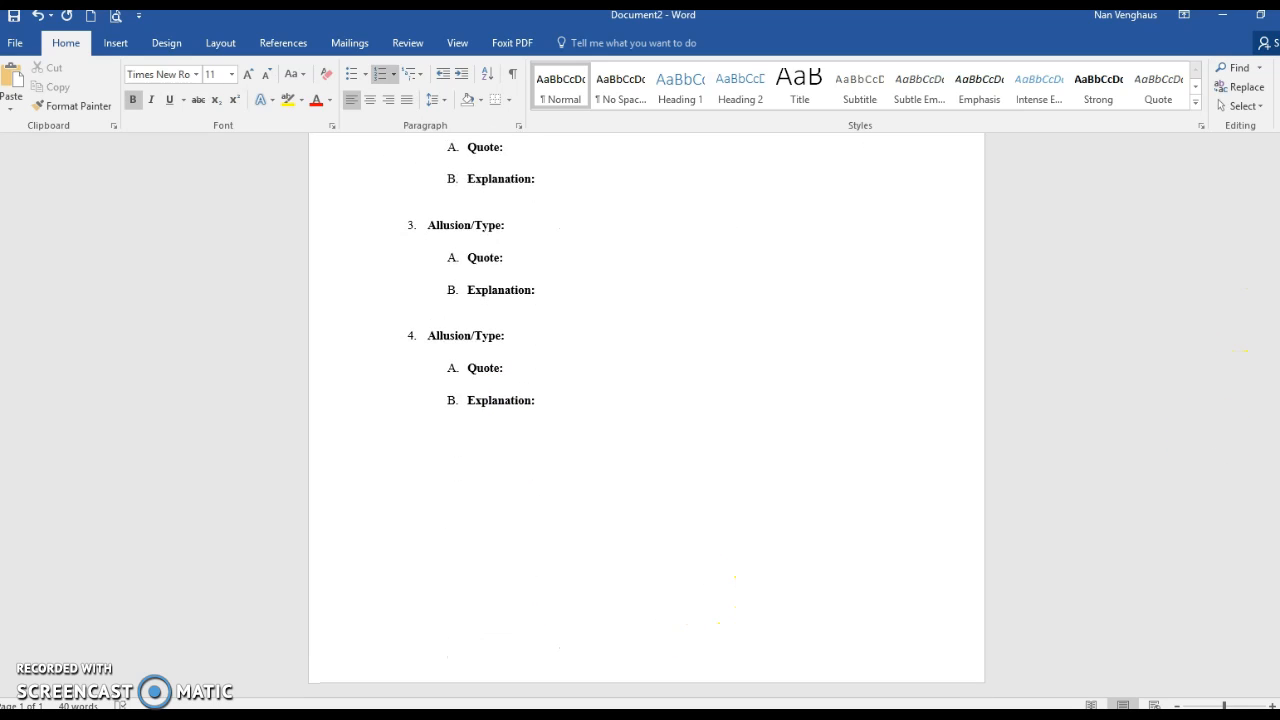
click(554, 399)
key(Return)
right_click(393, 448)
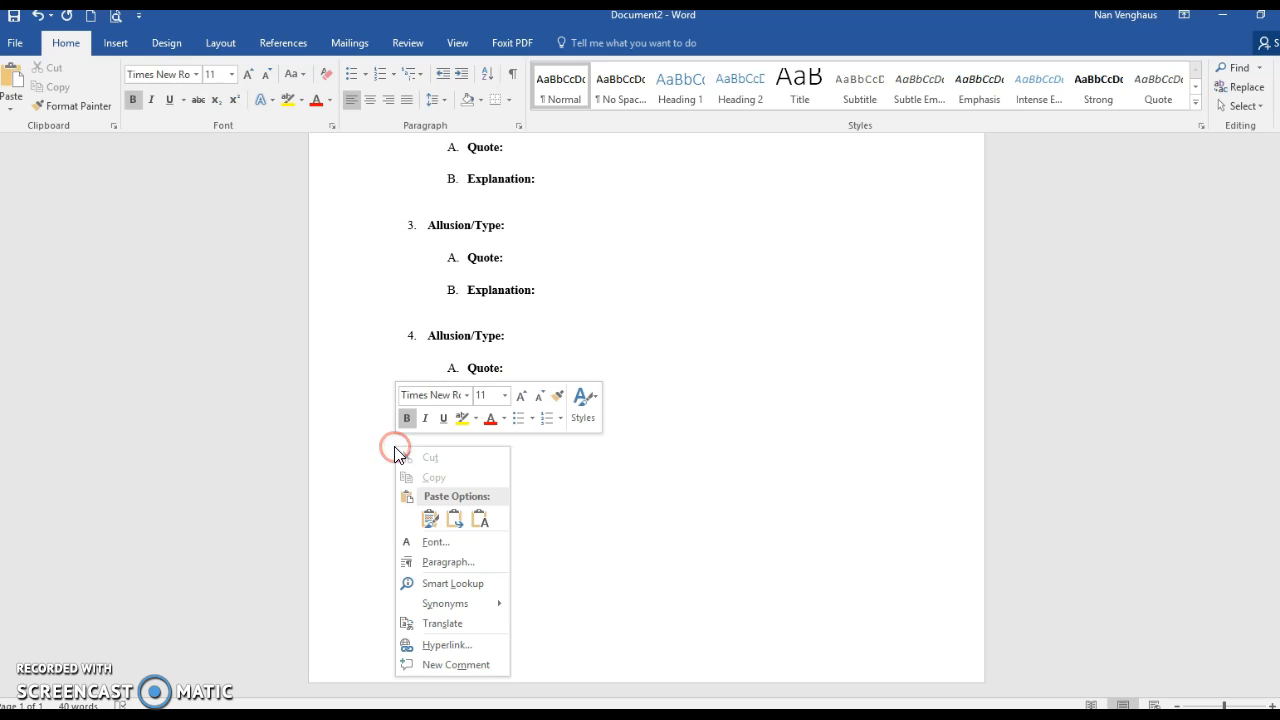
click(430, 518)
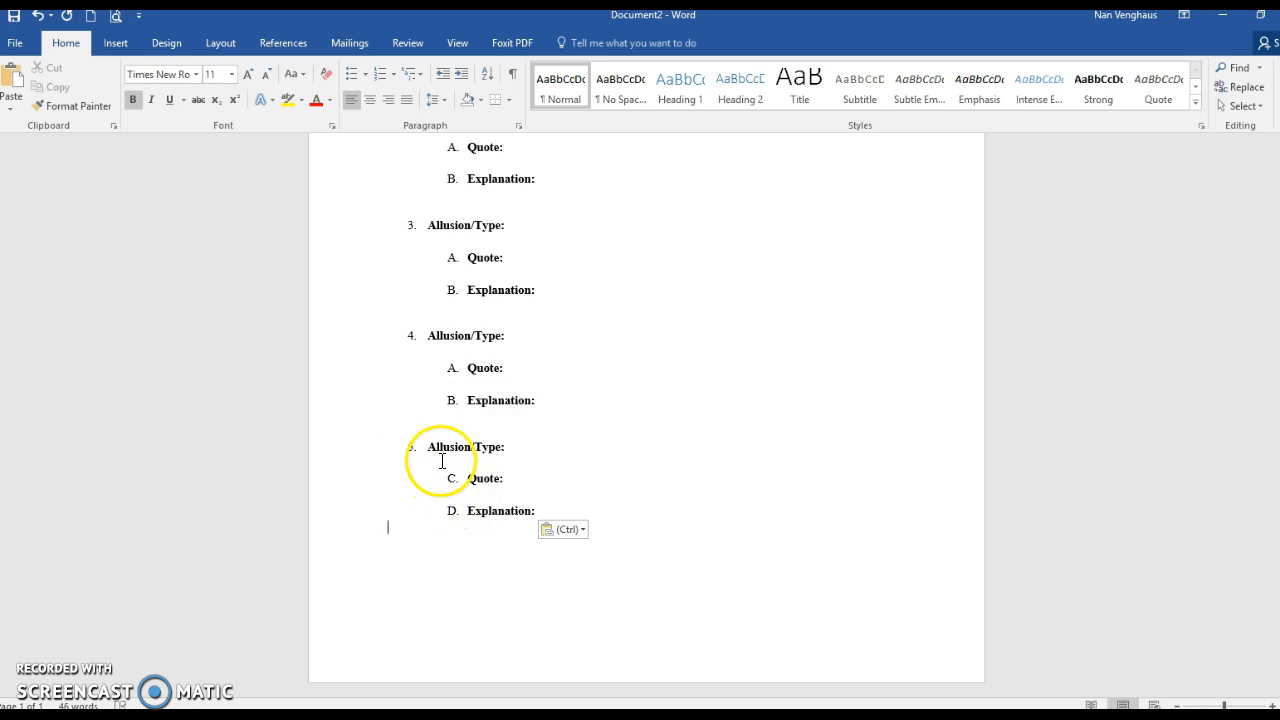
click(453, 478)
right_click(453, 478)
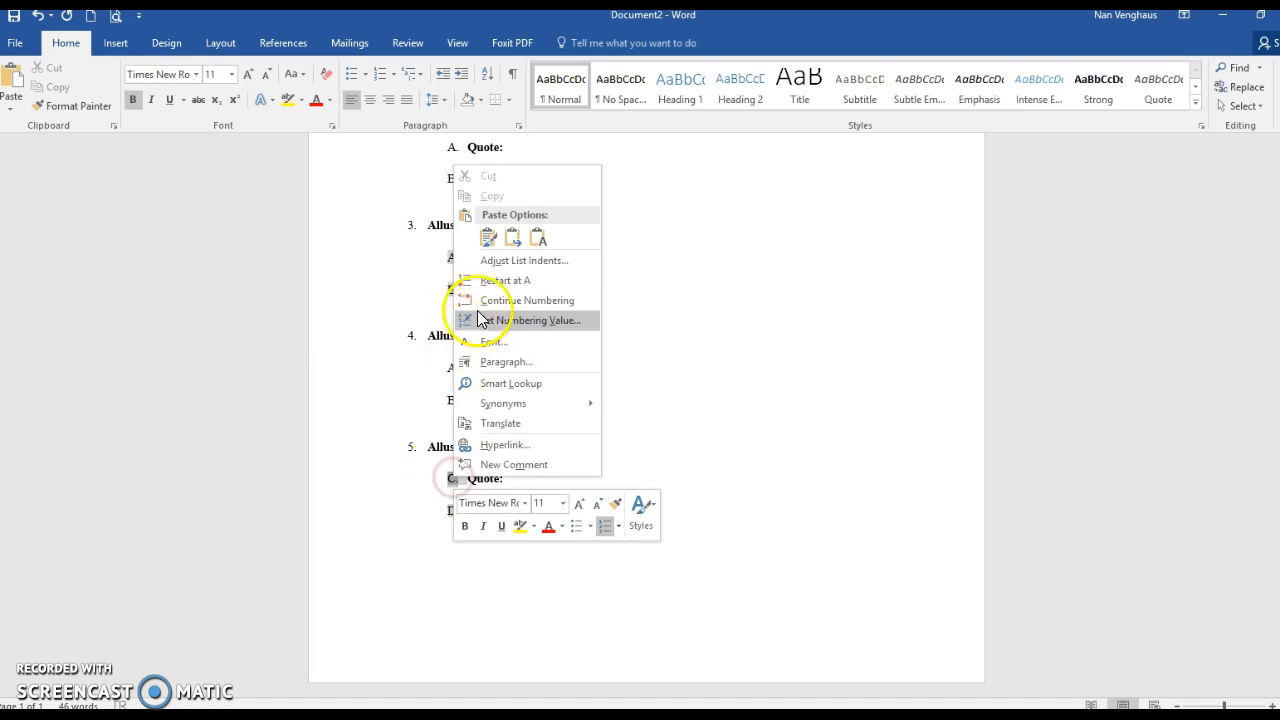
click(513, 283)
- Add blank lines below entry 5, paste the block there as a sixth entry, and restart its sub-item letters at A
click(539, 512)
key(Return)
key(Return)
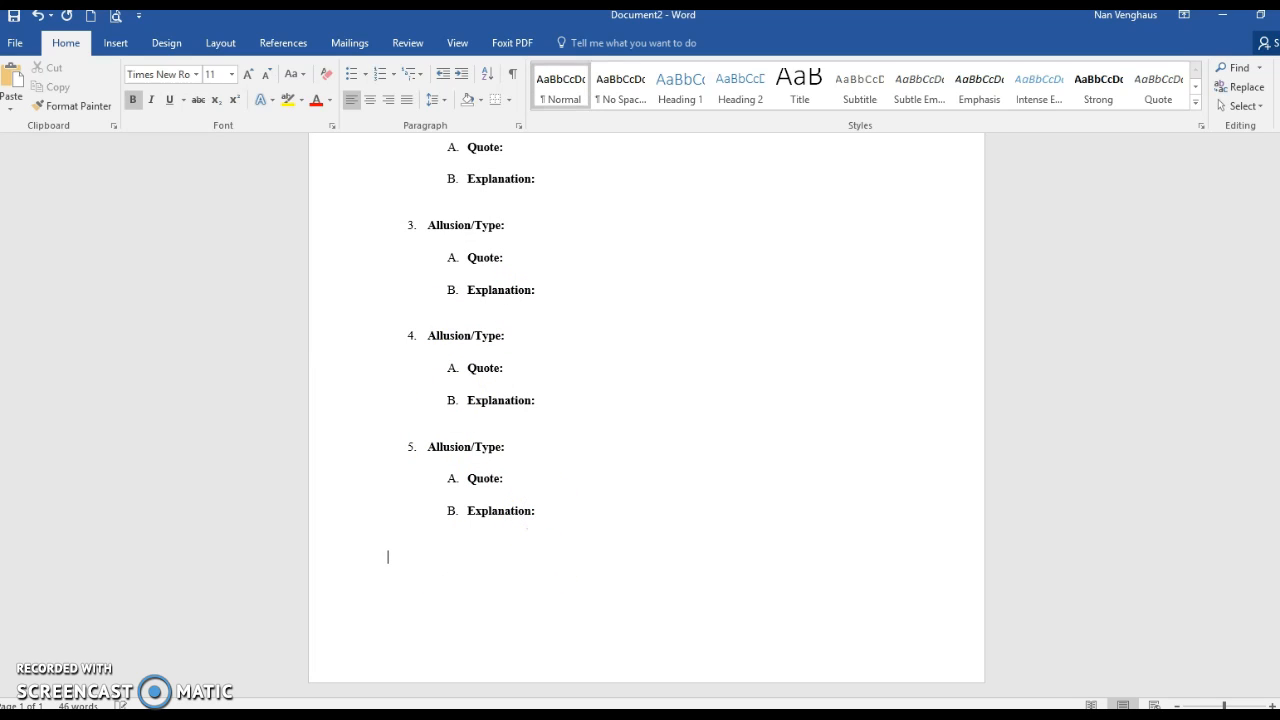
key(Return)
click(394, 571)
right_click(394, 571)
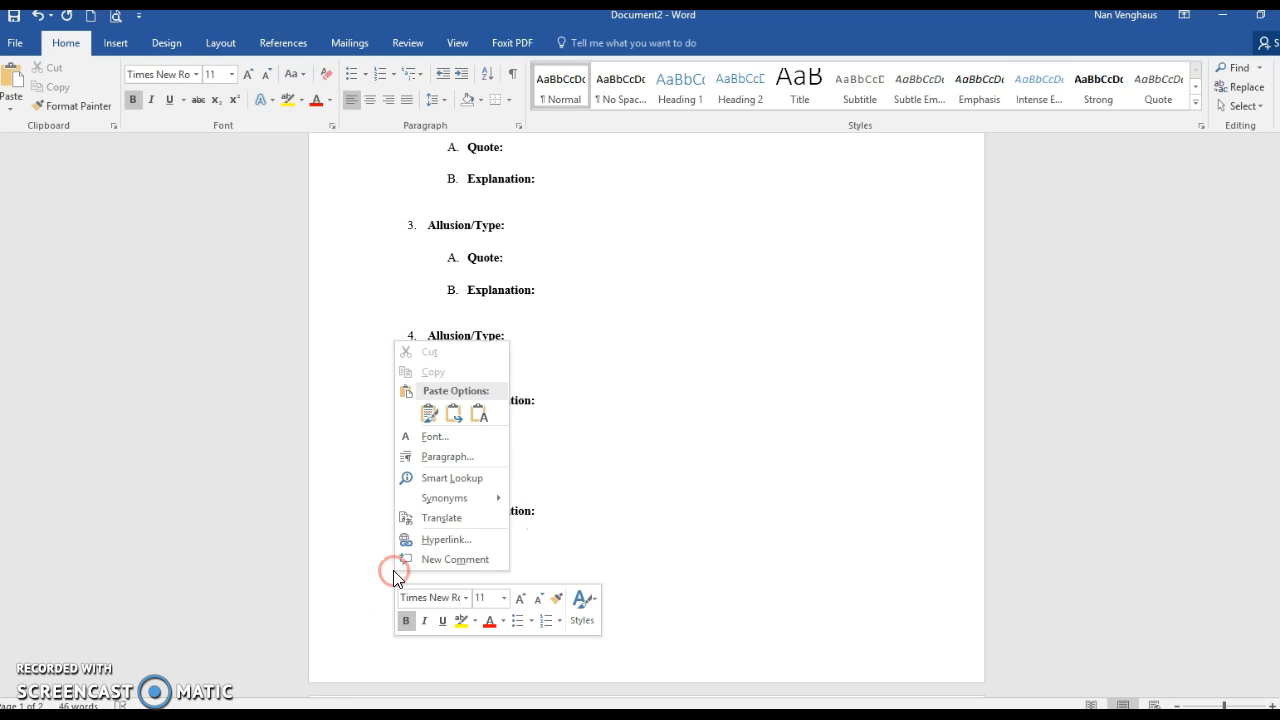
click(429, 413)
right_click(453, 619)
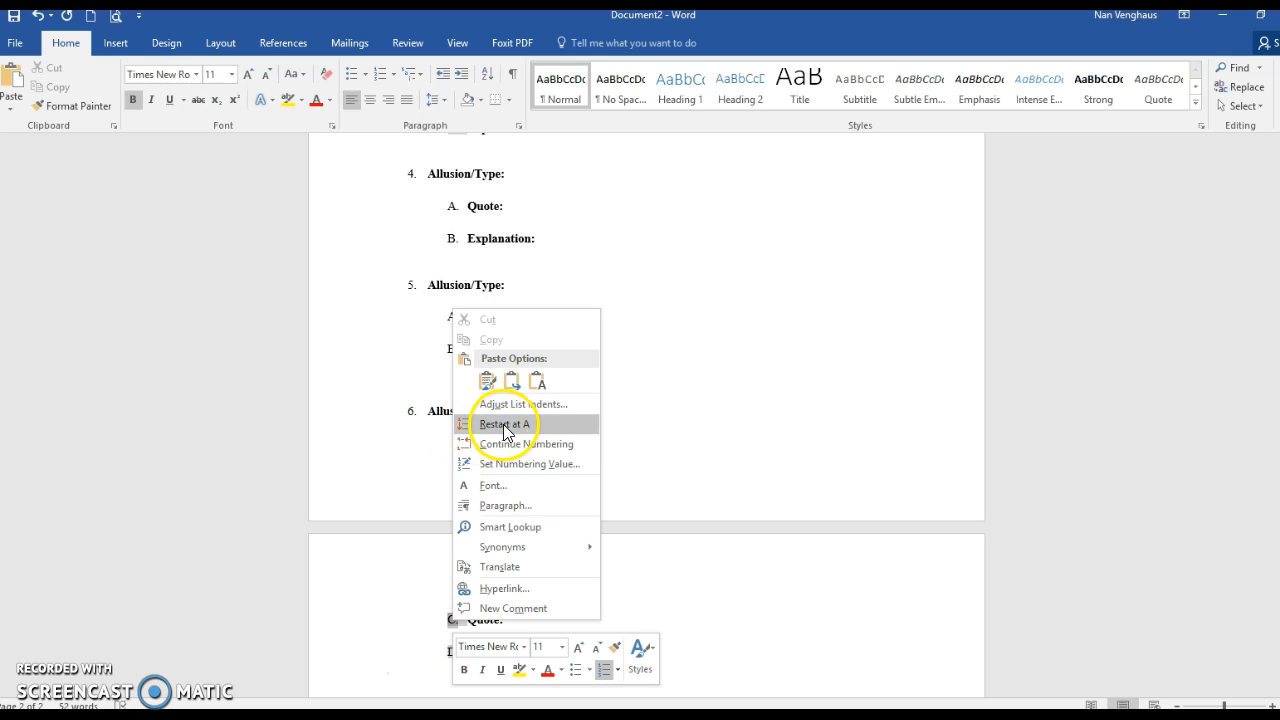
click(505, 425)
- Insert blank lines above the sixth entry to move it entirely onto the second page
click(442, 390)
key(Return)
key(Return)
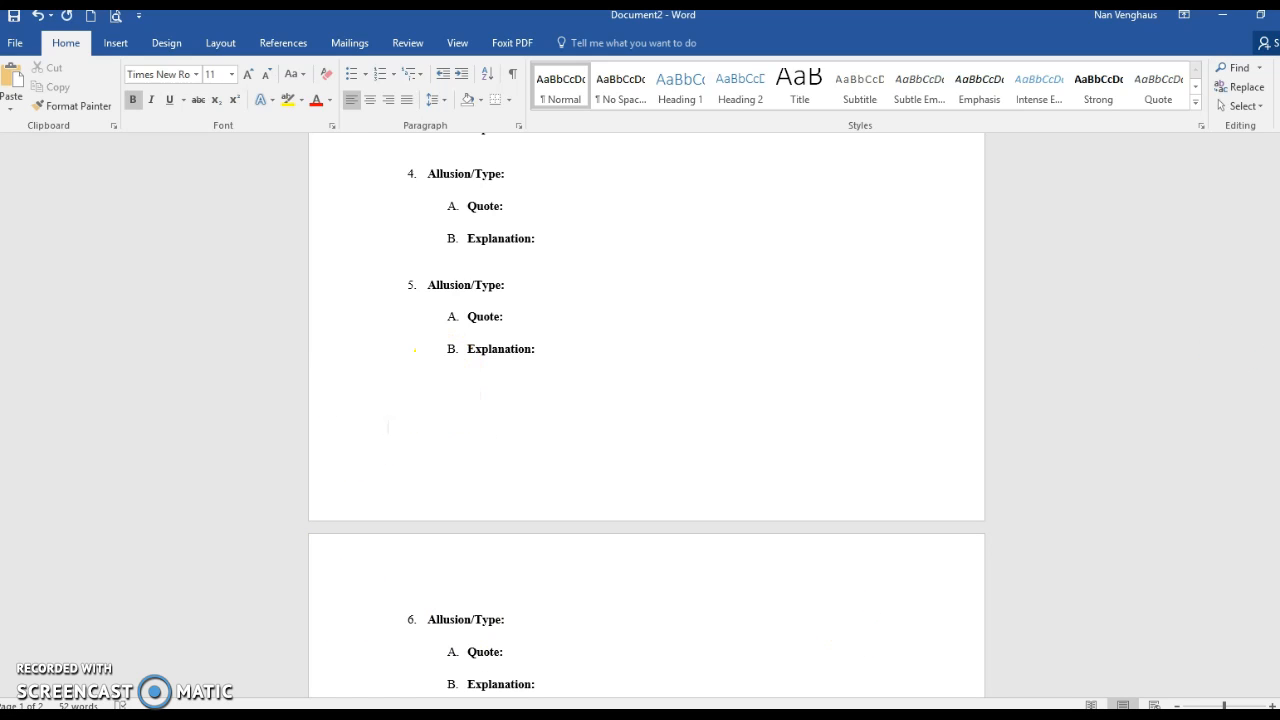
scroll(857, 429, down, 6)
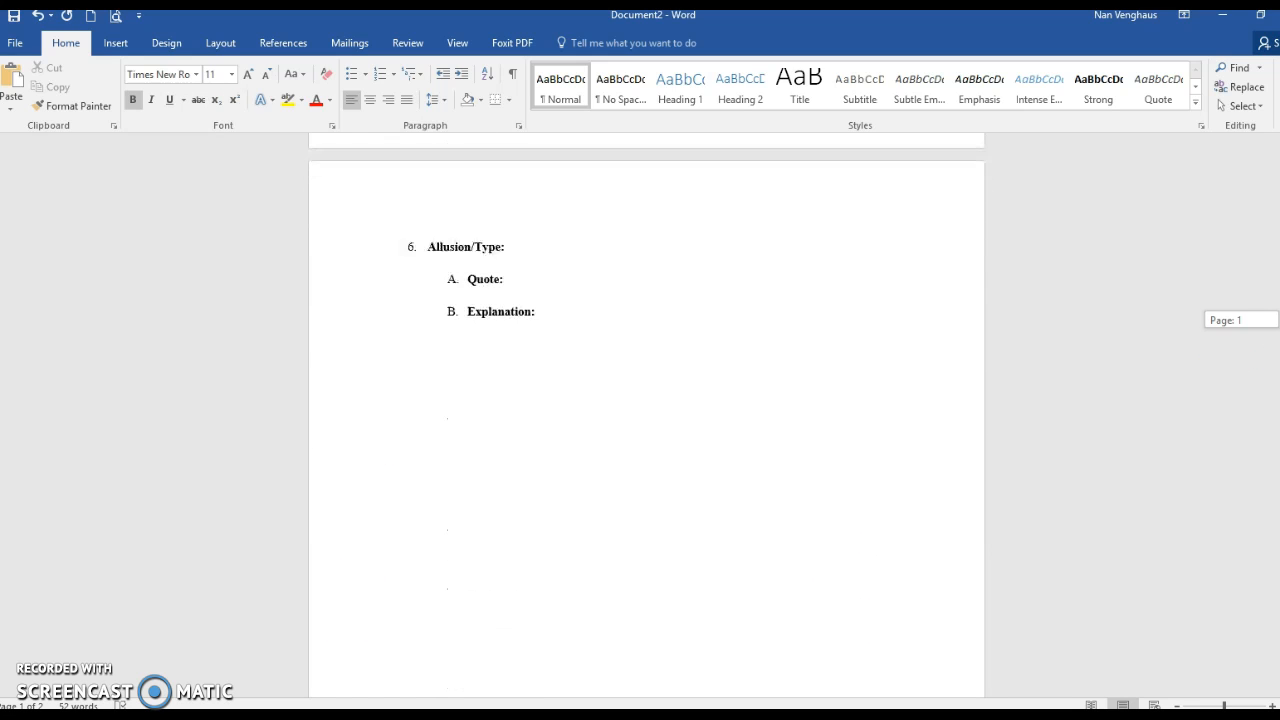
- Paste the copied block below entry 6 as a seventh entry, keeping source formatting, and restart its sub-item letters at A
click(438, 347)
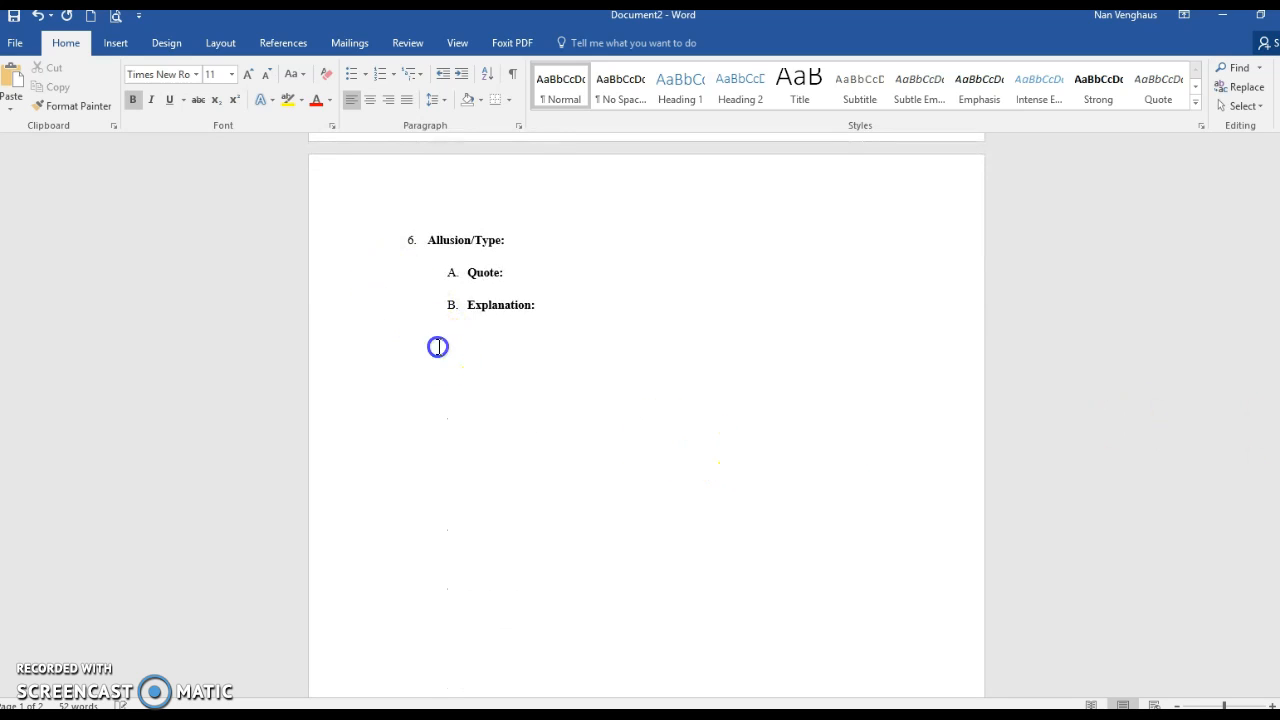
right_click(437, 347)
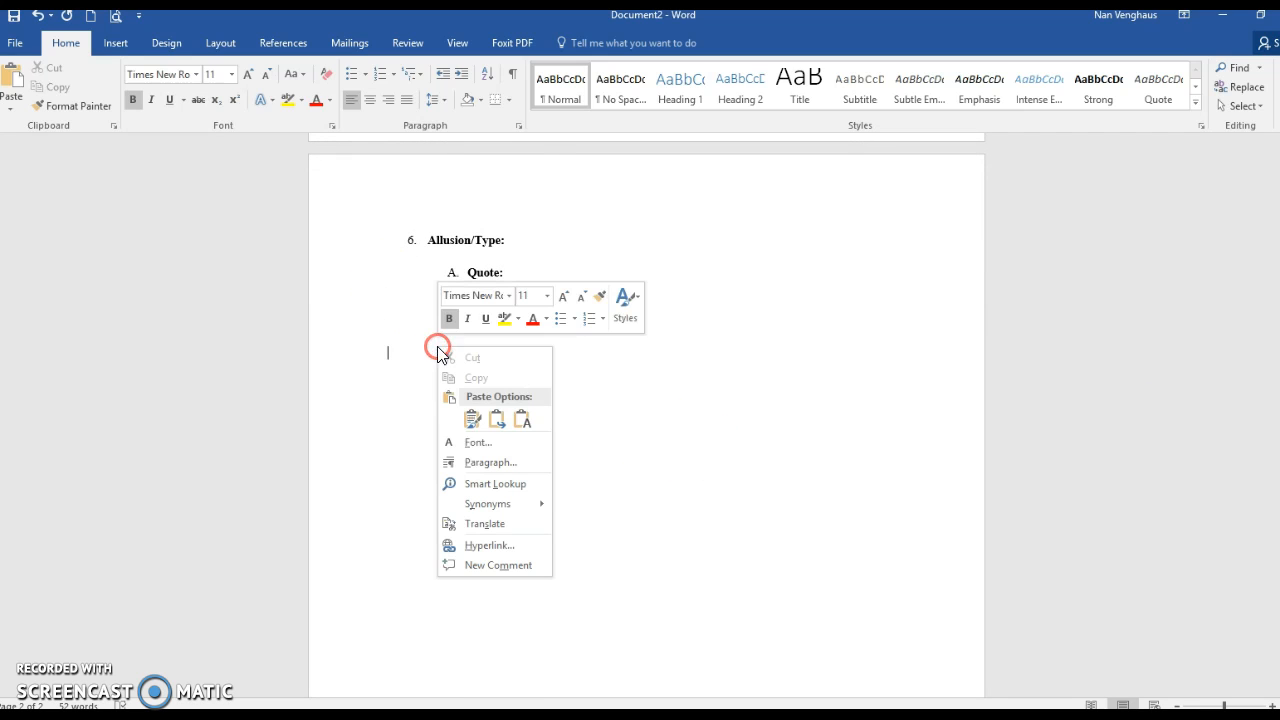
click(475, 421)
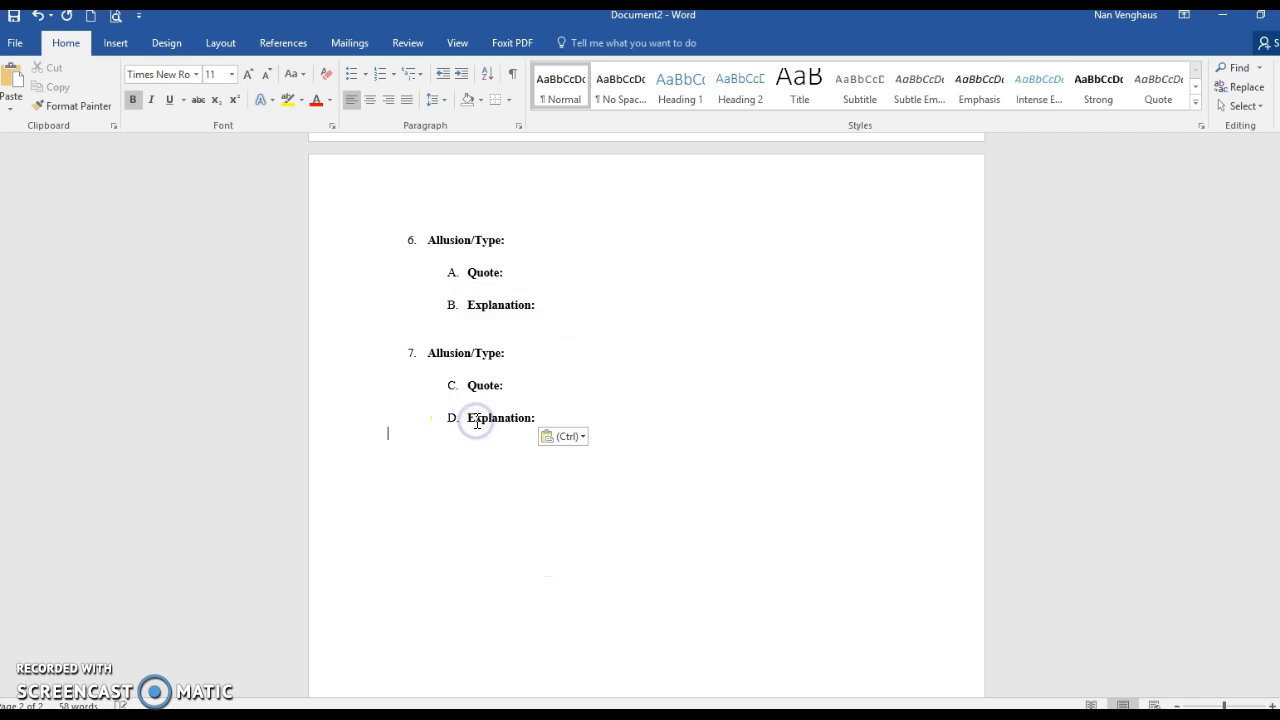
right_click(453, 388)
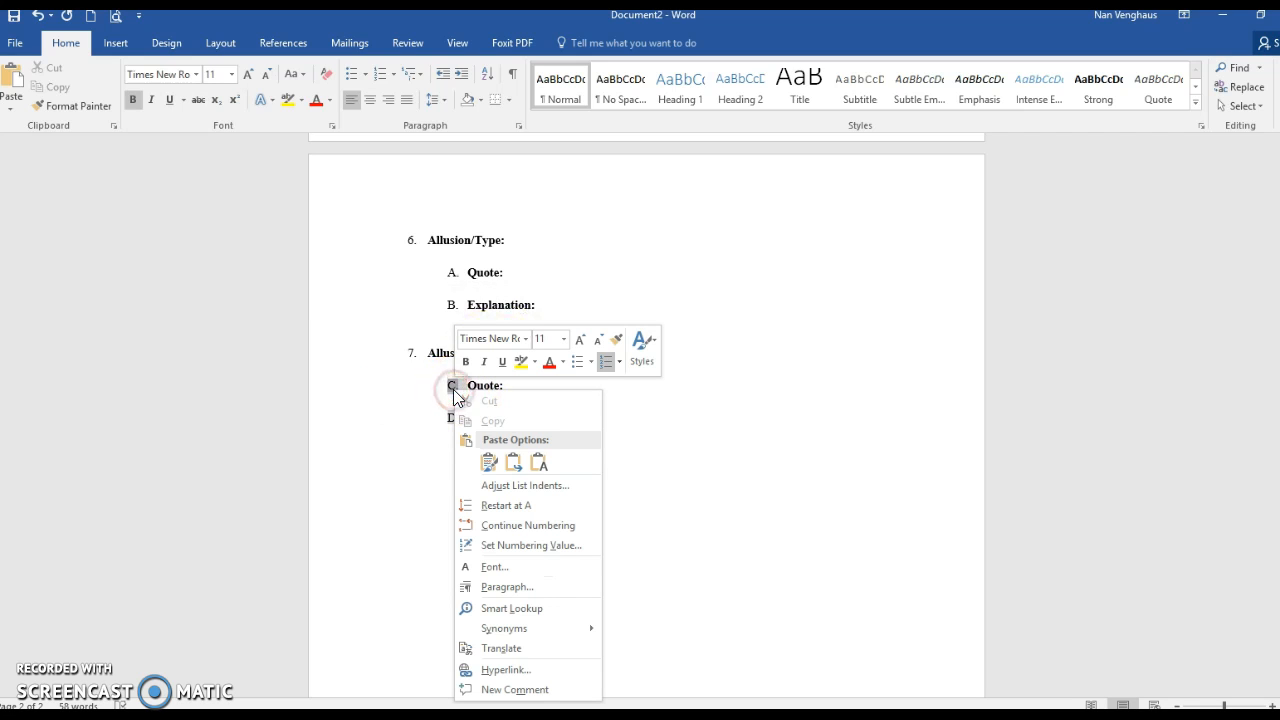
click(495, 508)
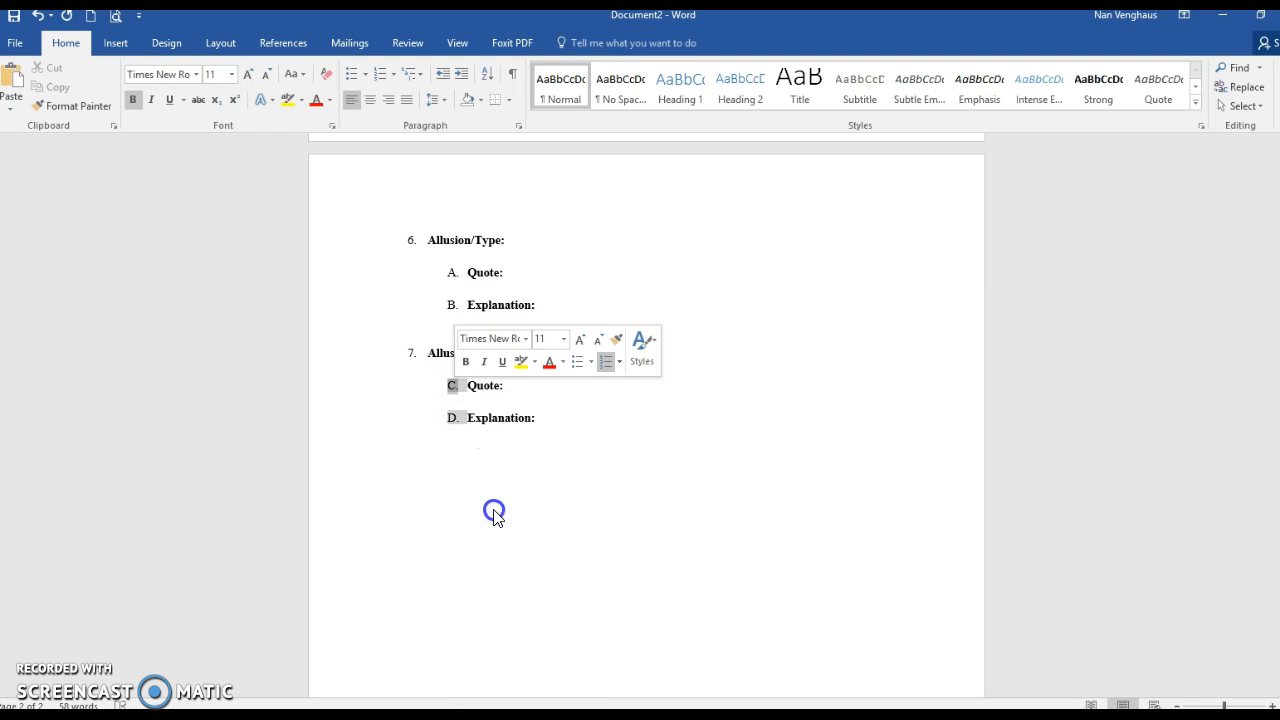
- Paste the block as an eighth entry with a blank line separating it from entry 7, and restart its sub-item letters at A
click(409, 461)
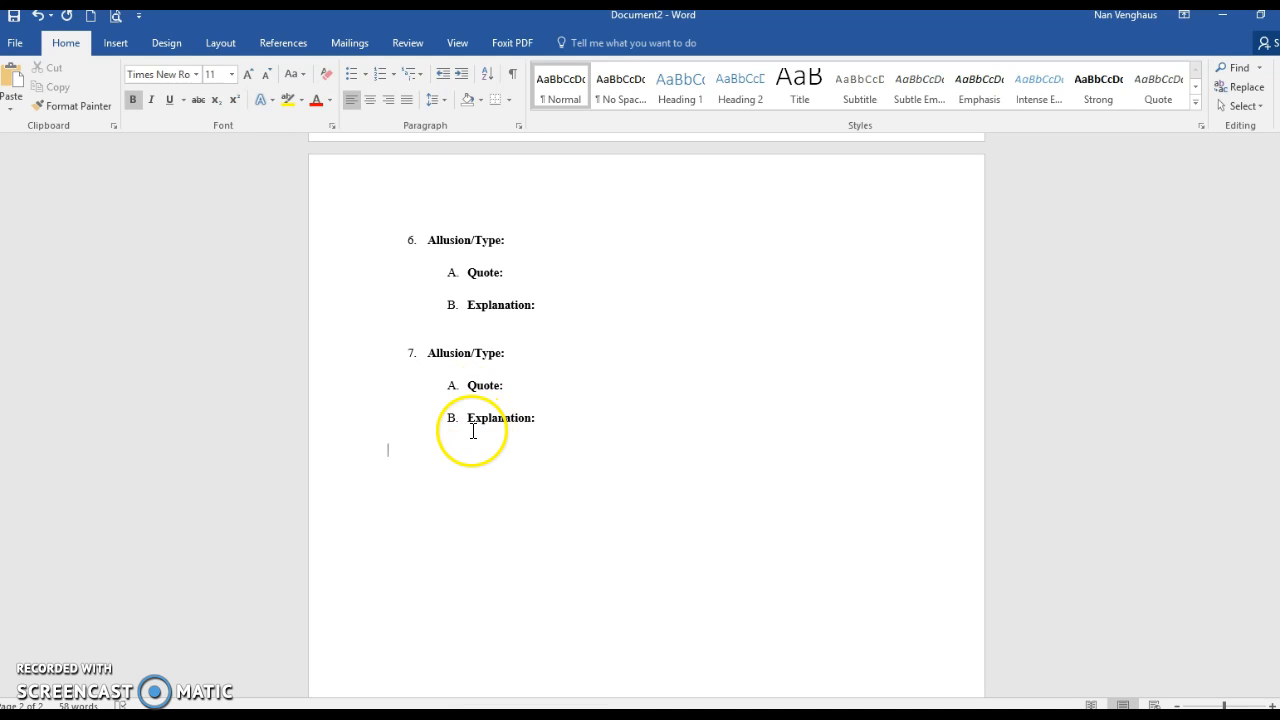
right_click(398, 462)
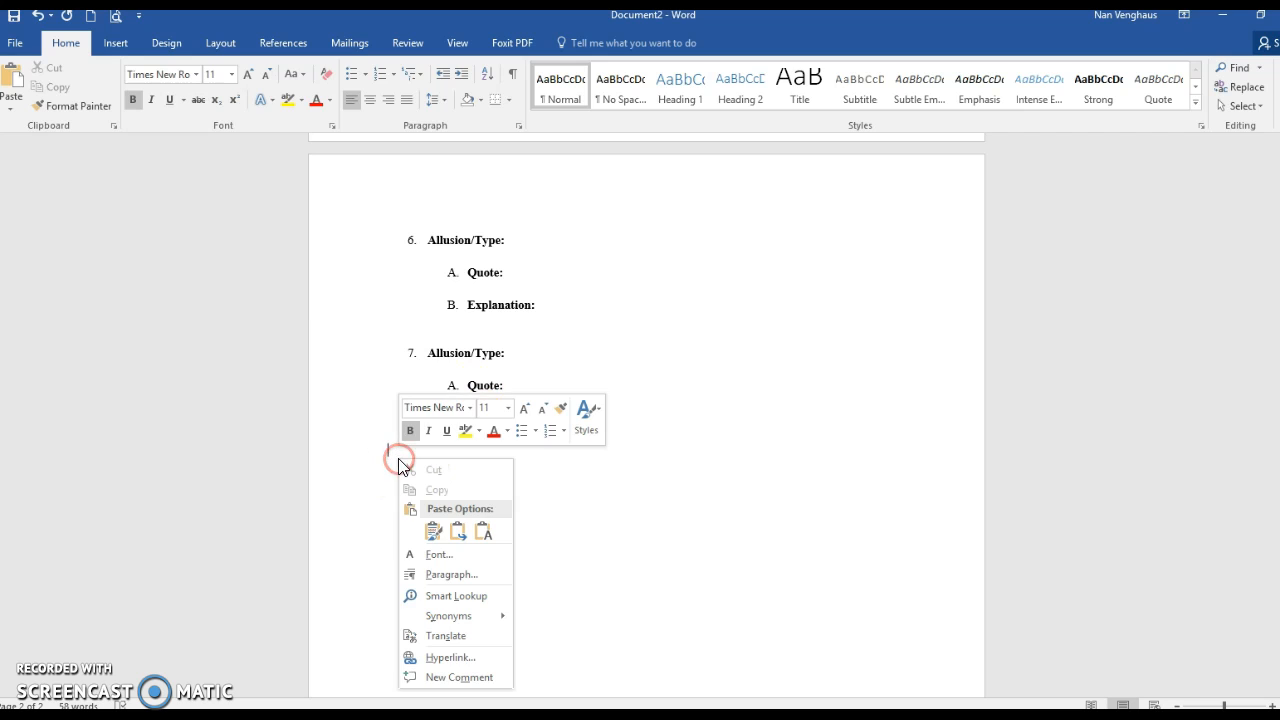
click(433, 530)
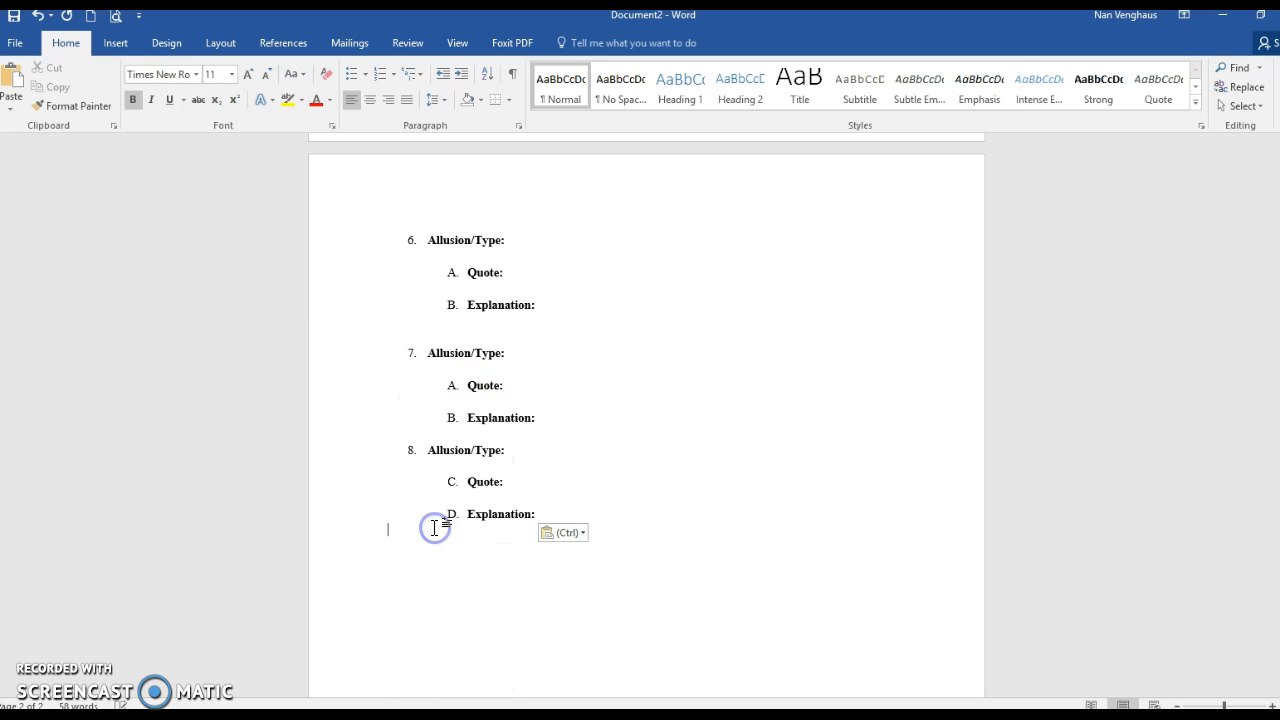
click(452, 433)
key(Return)
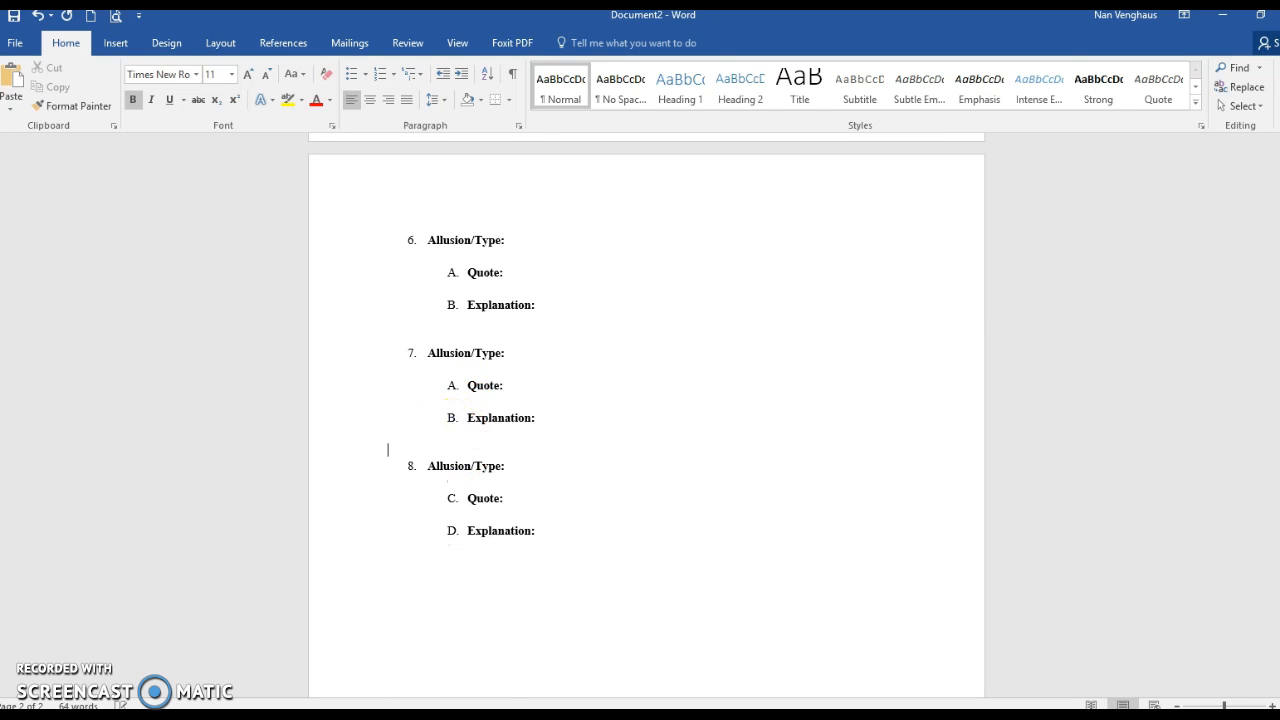
right_click(453, 498)
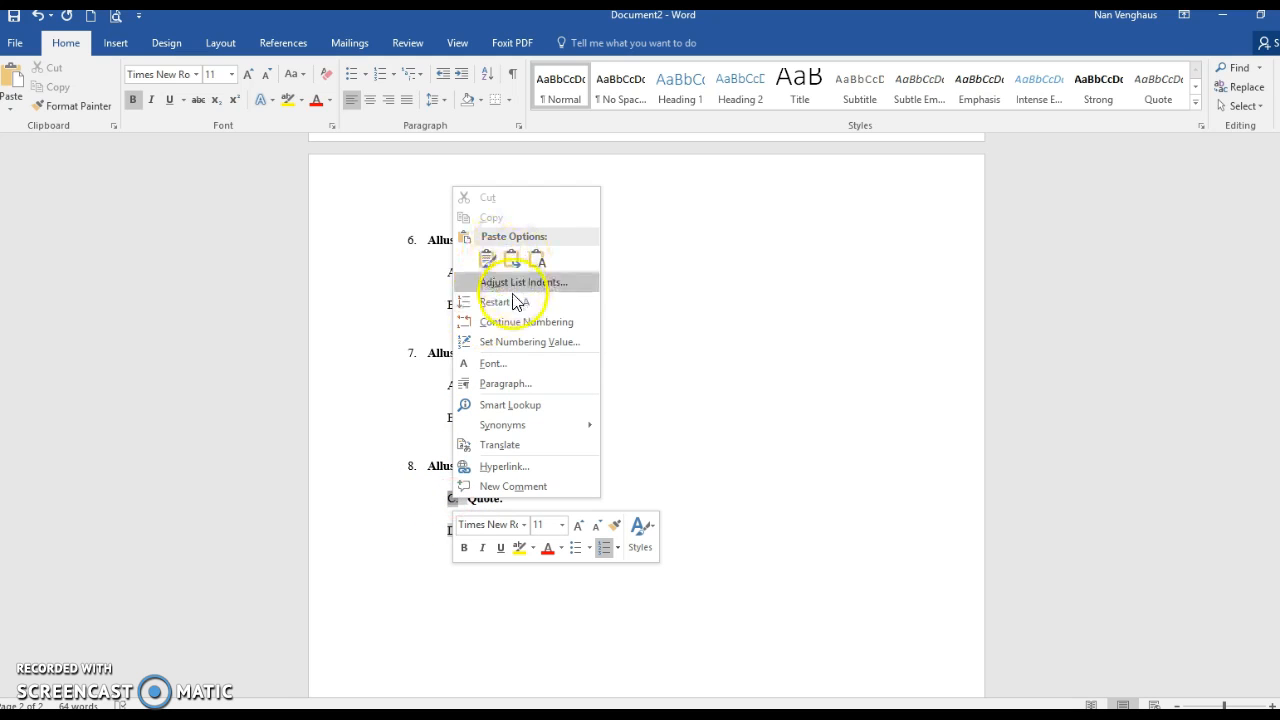
click(513, 303)
- Paste the block below entry 8 as a ninth entry with source formatting, and restart its sub-item letters at A
click(423, 566)
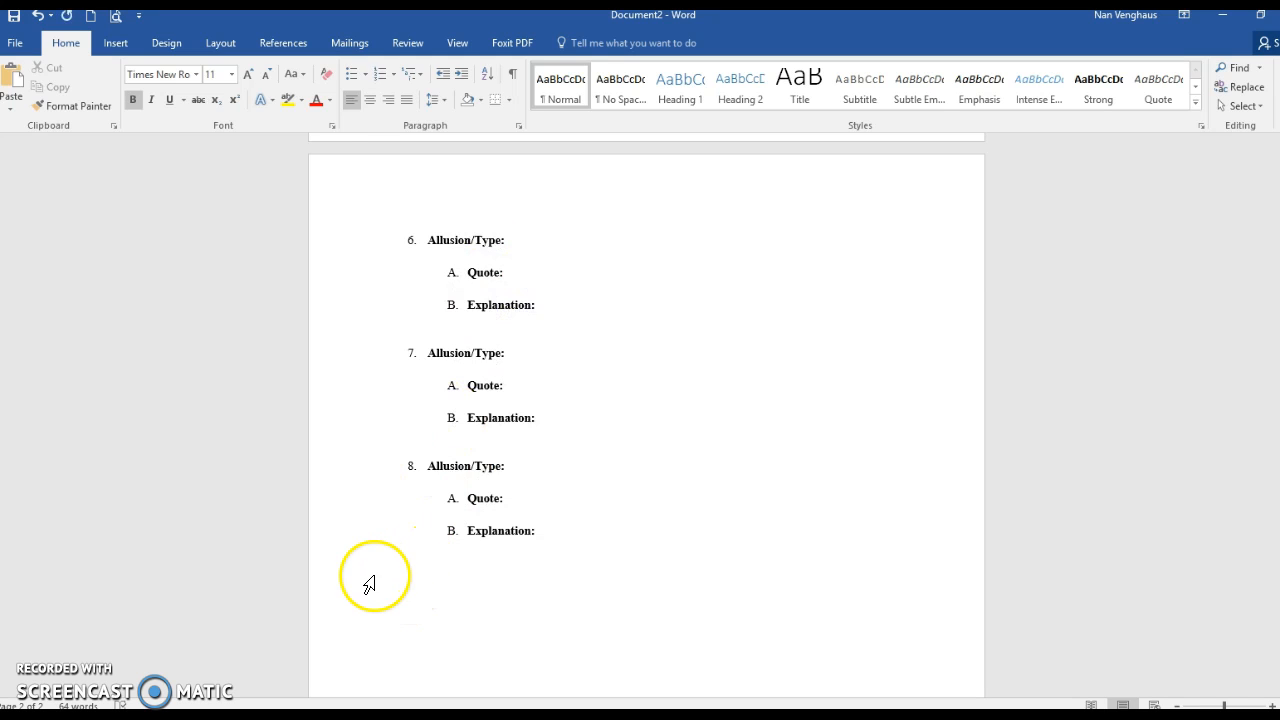
right_click(391, 574)
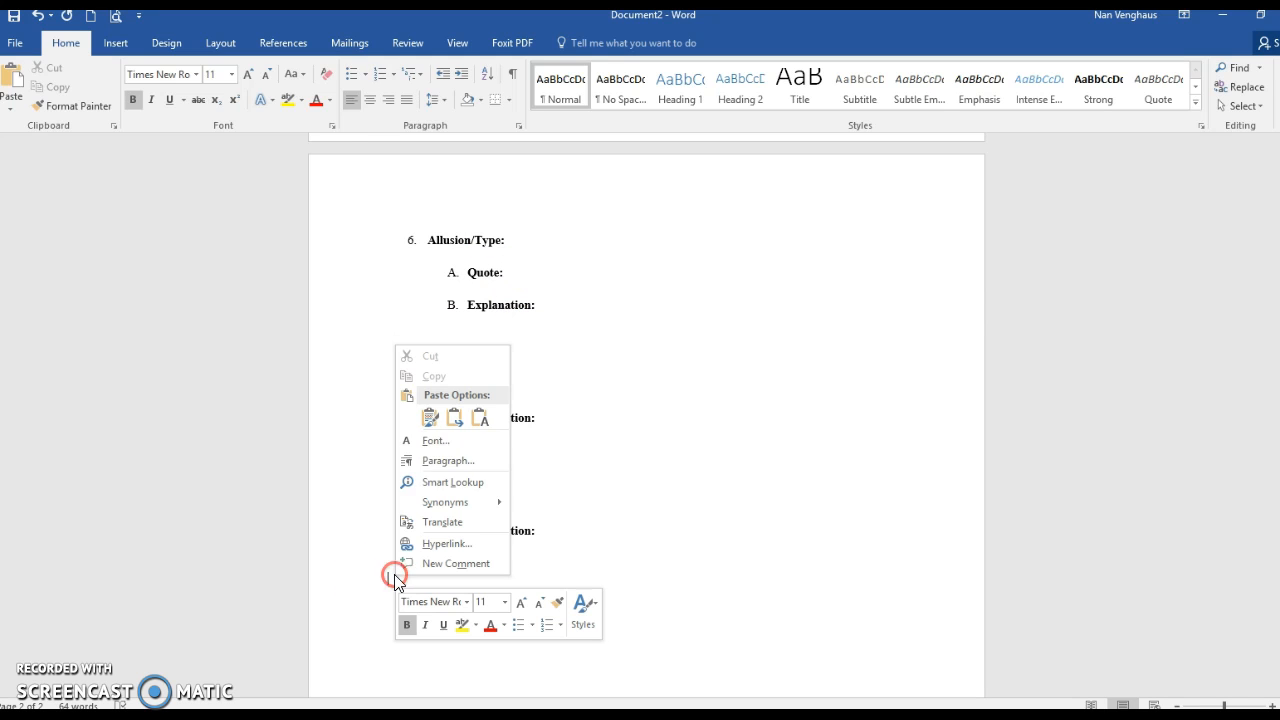
click(430, 417)
right_click(453, 611)
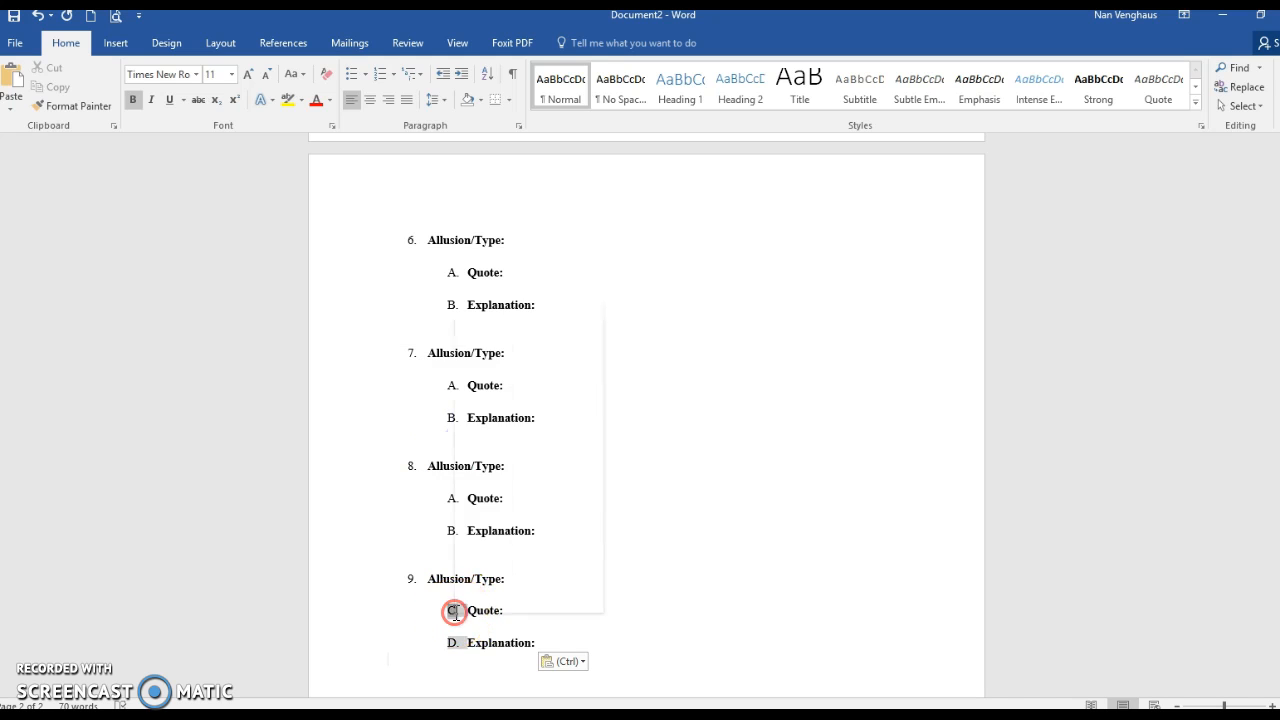
click(500, 416)
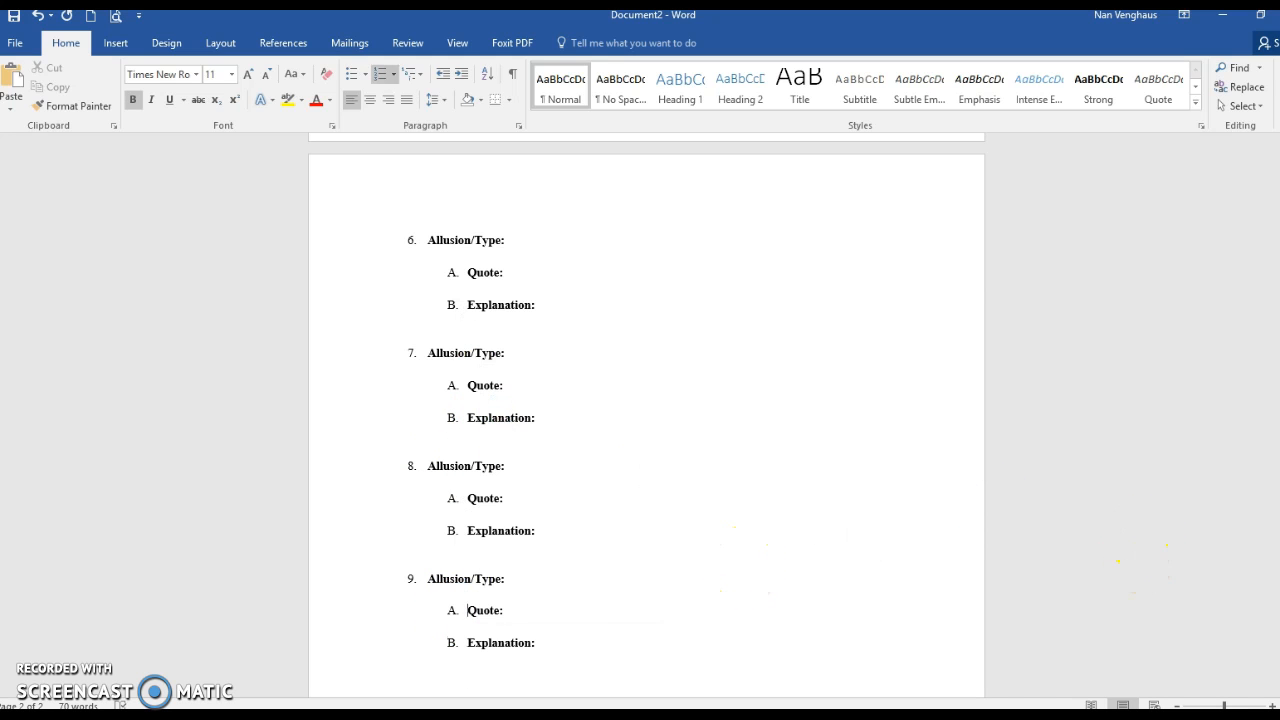
- Turn off bold at the end of the Allusion/Type line of entry 1, ready for regular-weight text
scroll(646, 420, down, 4)
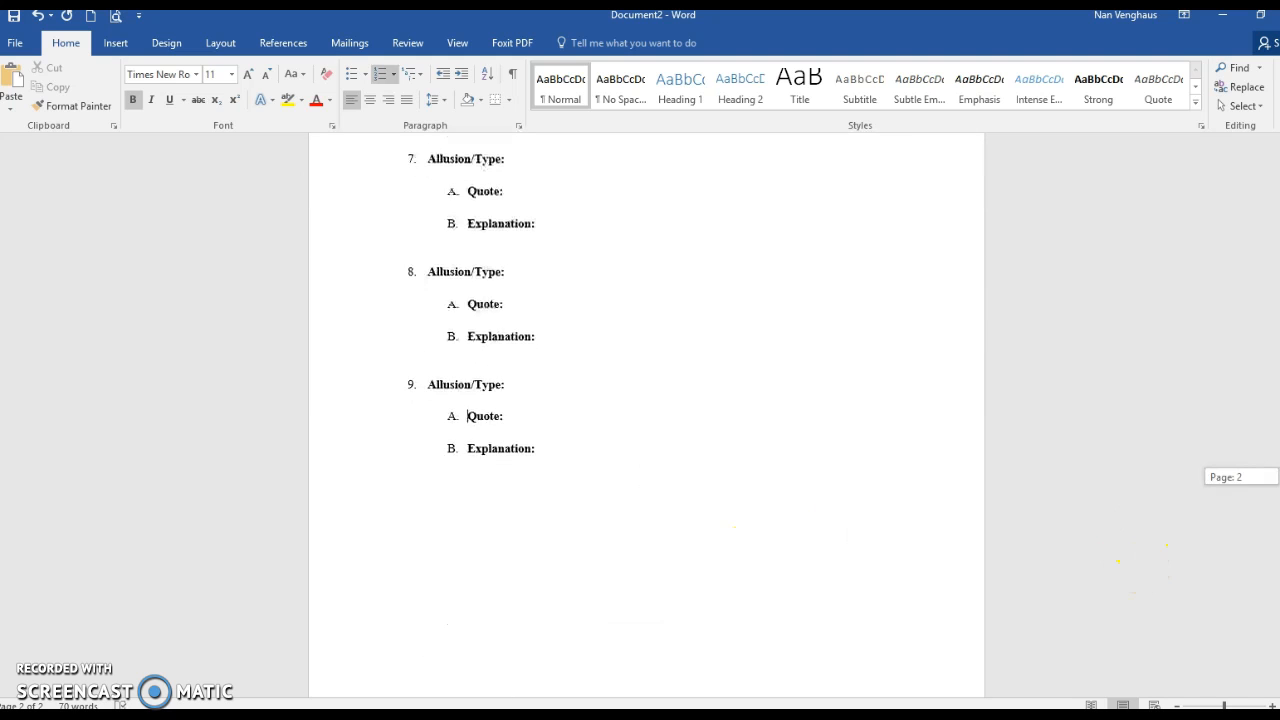
scroll(688, 258, up, 20)
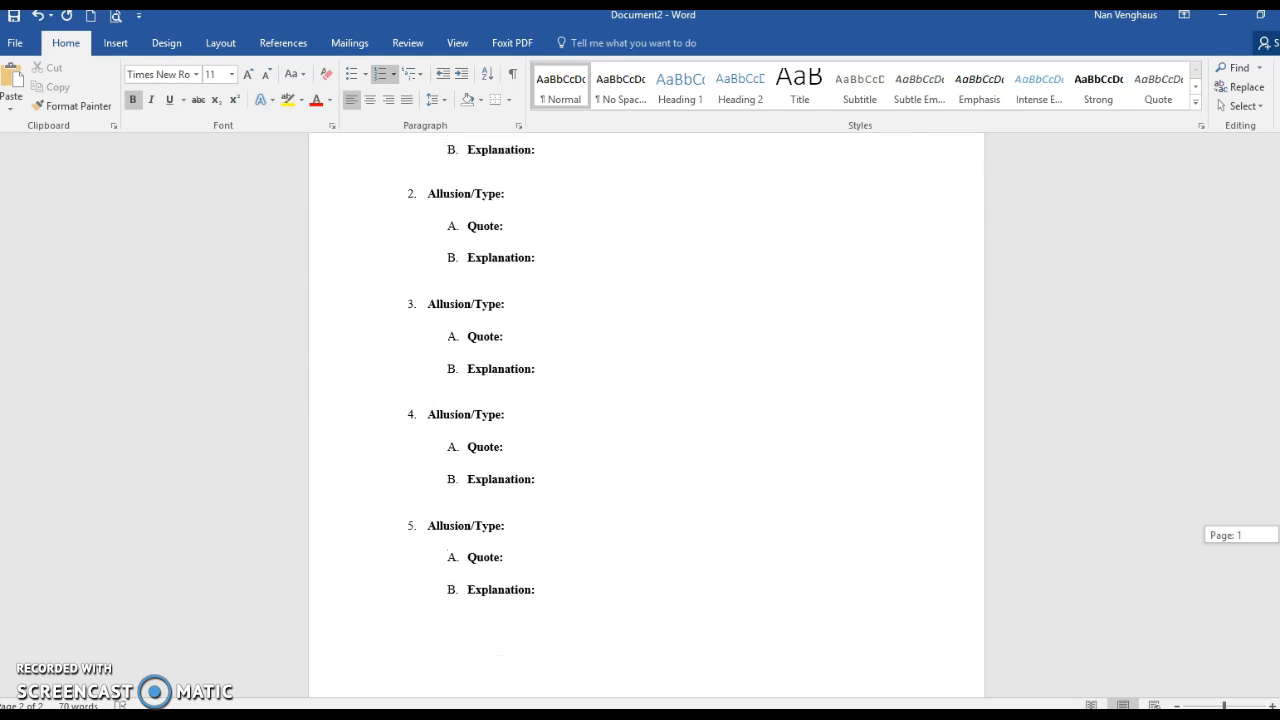
click(520, 283)
click(510, 290)
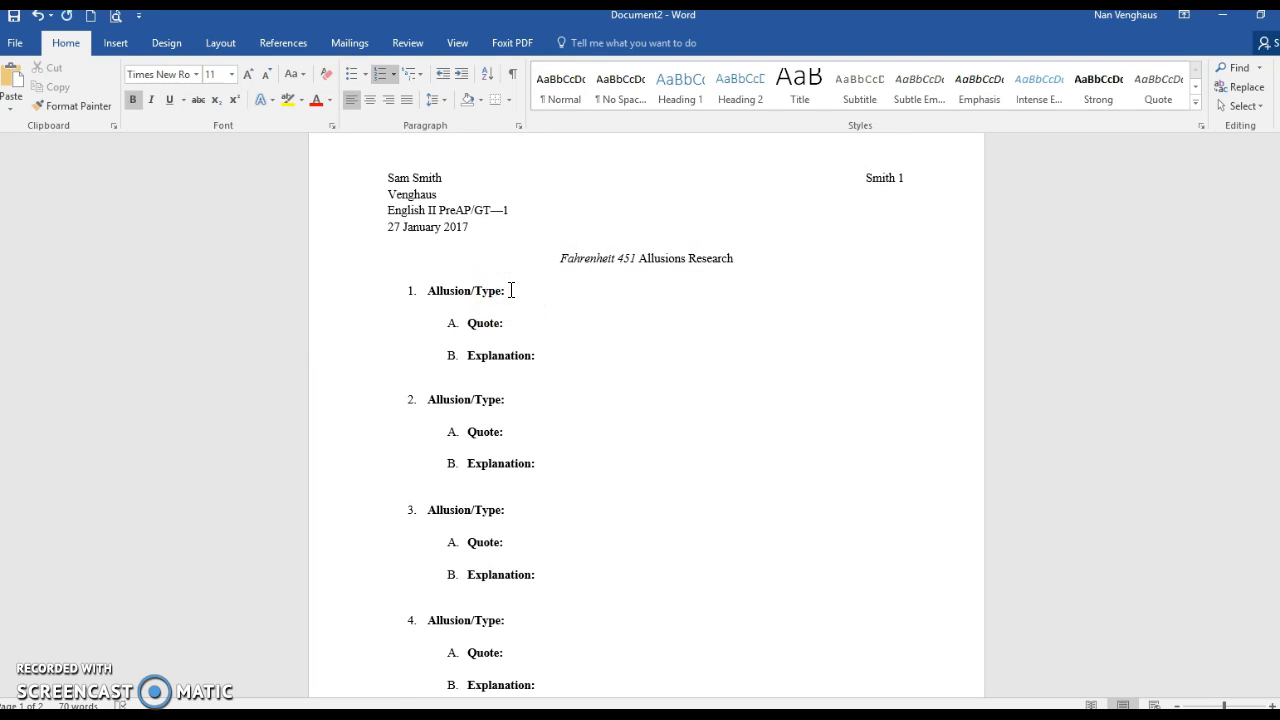
click(133, 100)
- Insert blank lines below entry 9 to start a third page, and enter the student's last name and page number 3 right-aligned without bold
drag(1277, 269, 1277, 618)
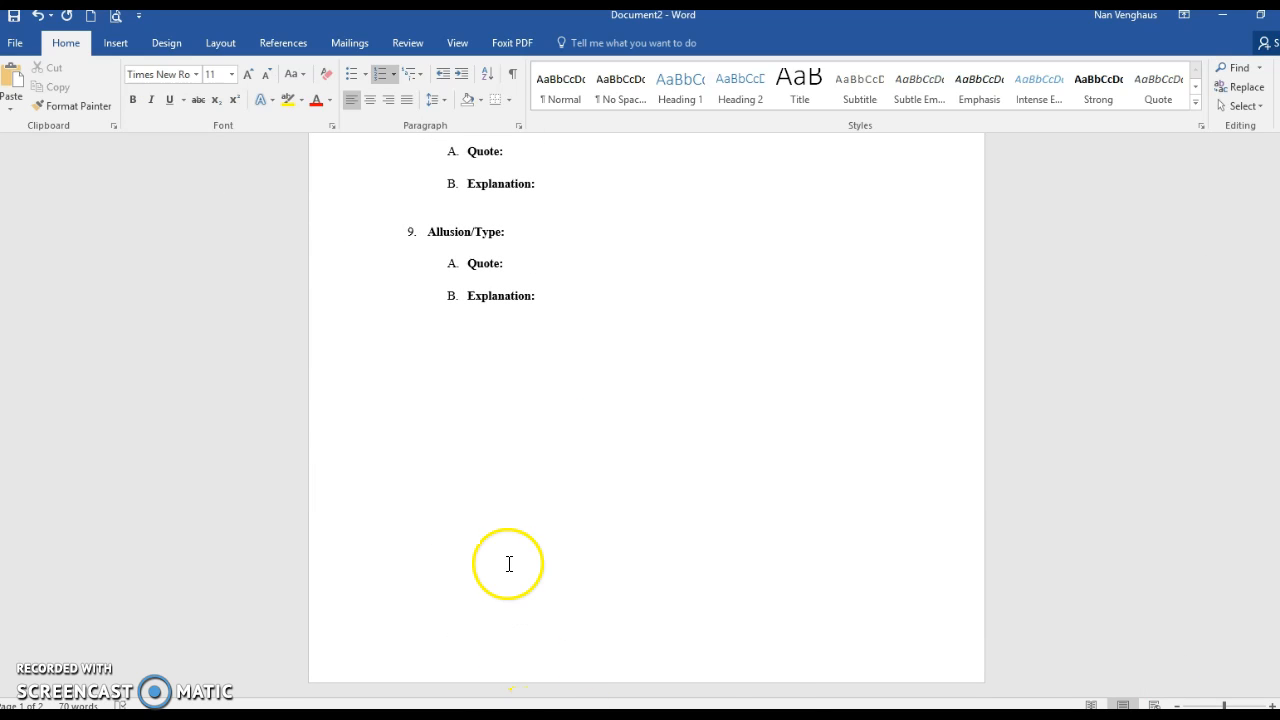
click(440, 364)
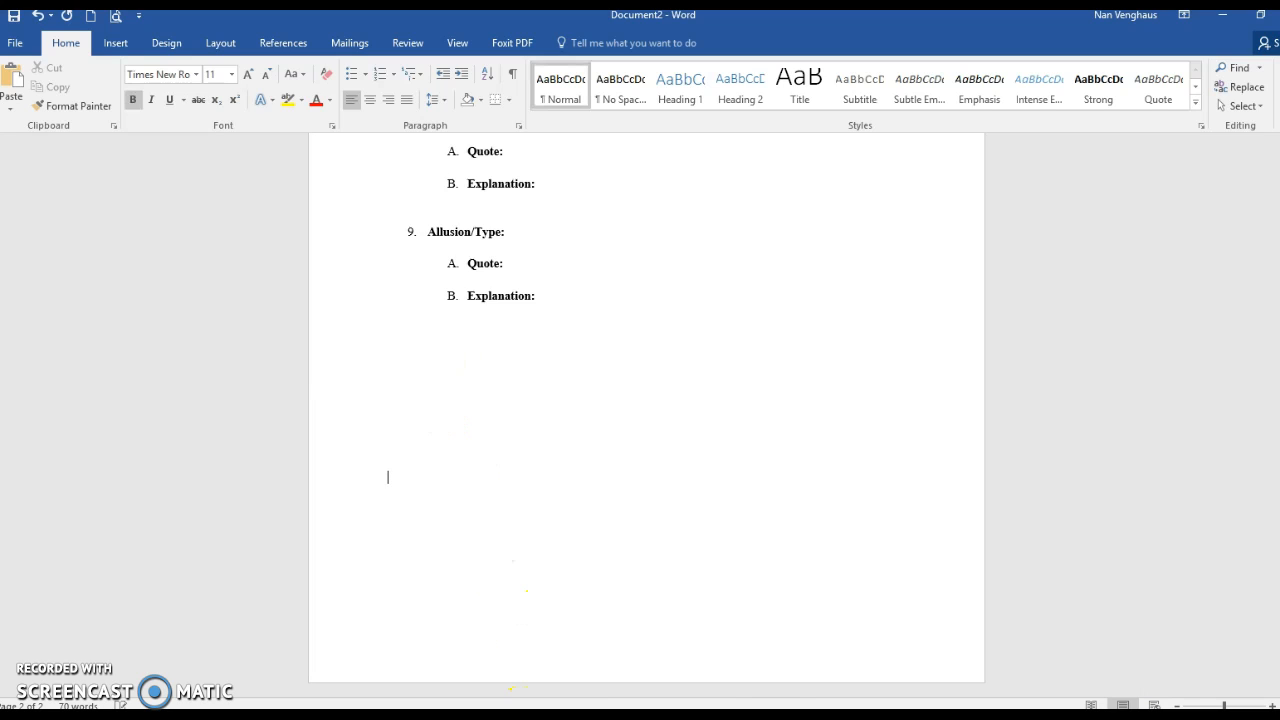
key(Return)
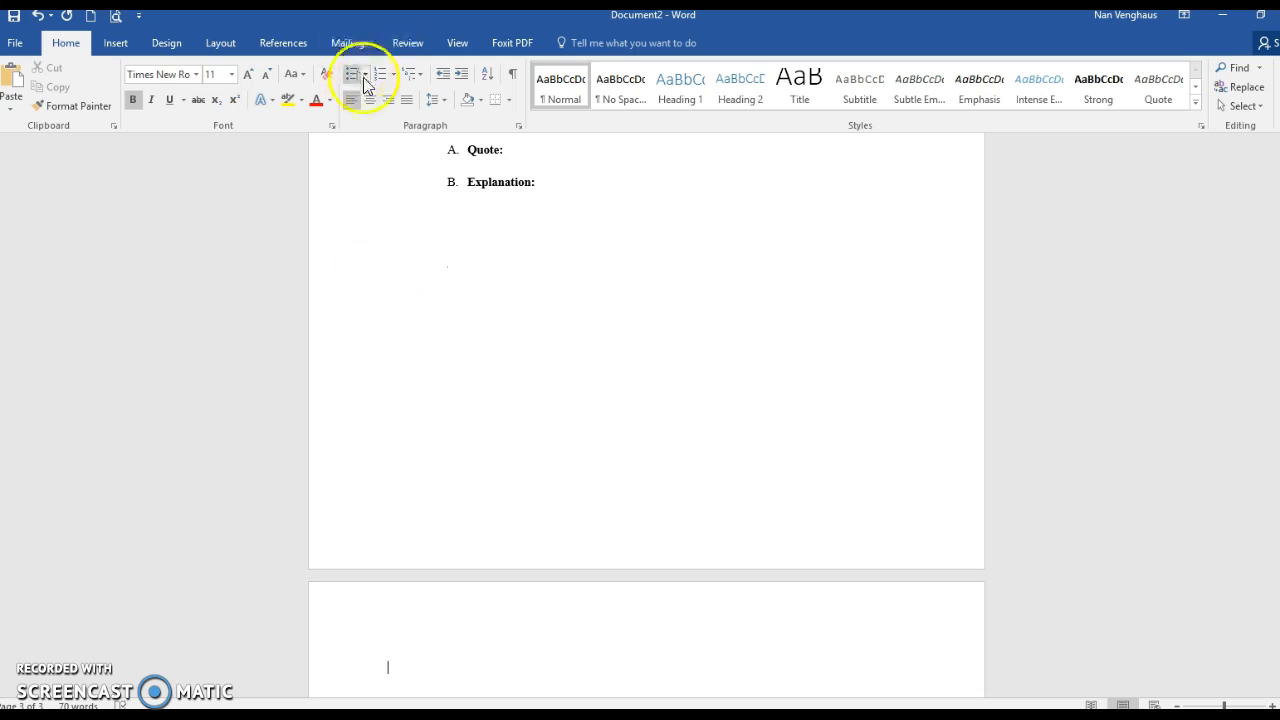
click(388, 100)
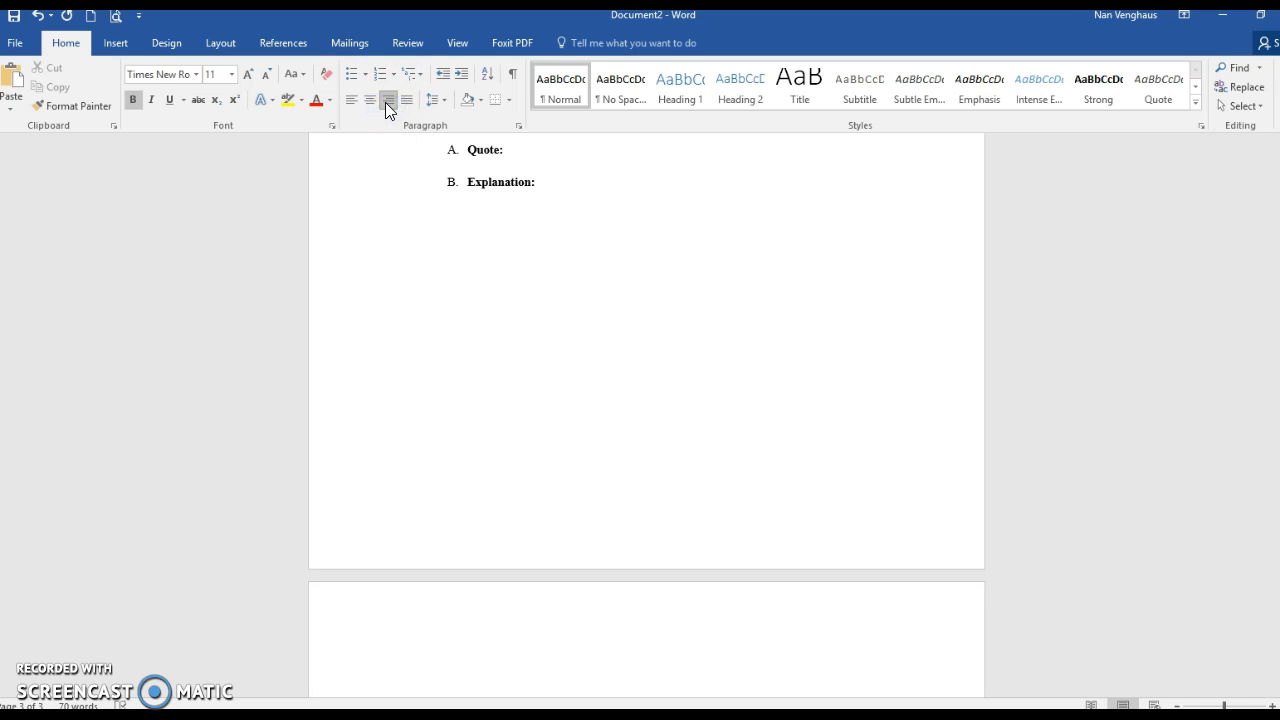
text(Smith 3)
click(864, 669)
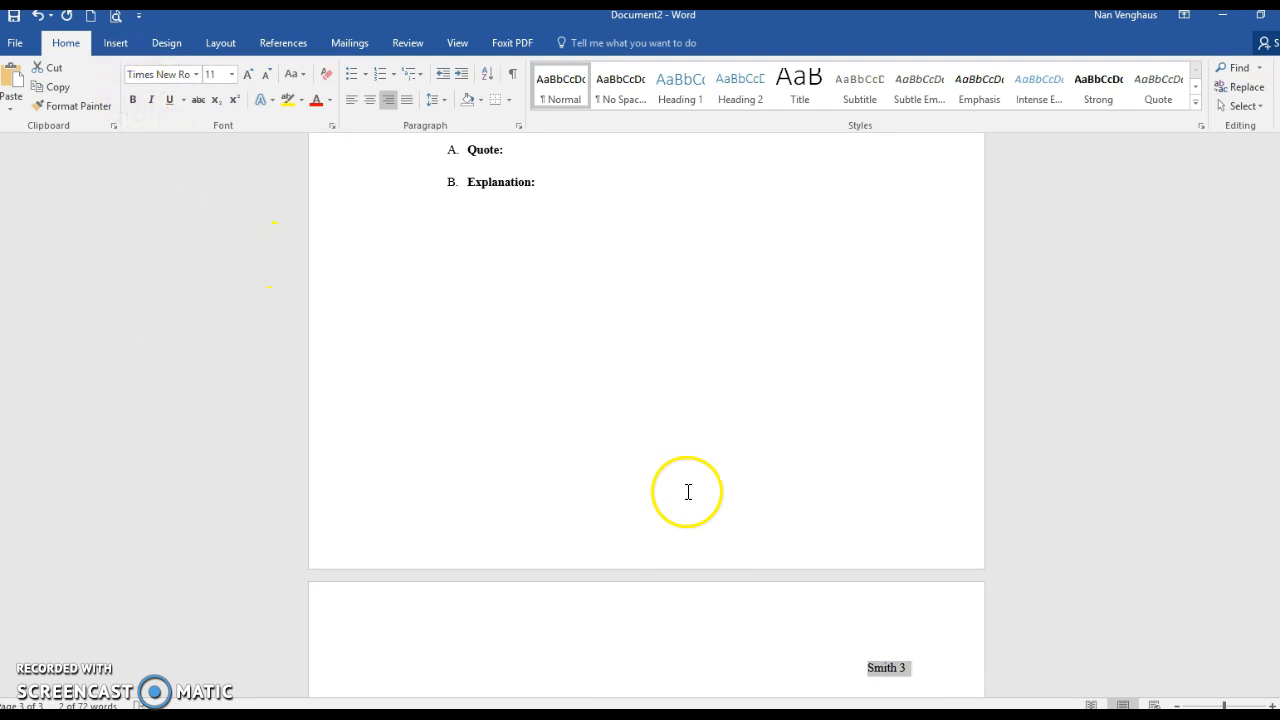
- Set the line spacing of the name and page number line on the third page to 2.0
drag(1279, 452, 1279, 528)
click(920, 289)
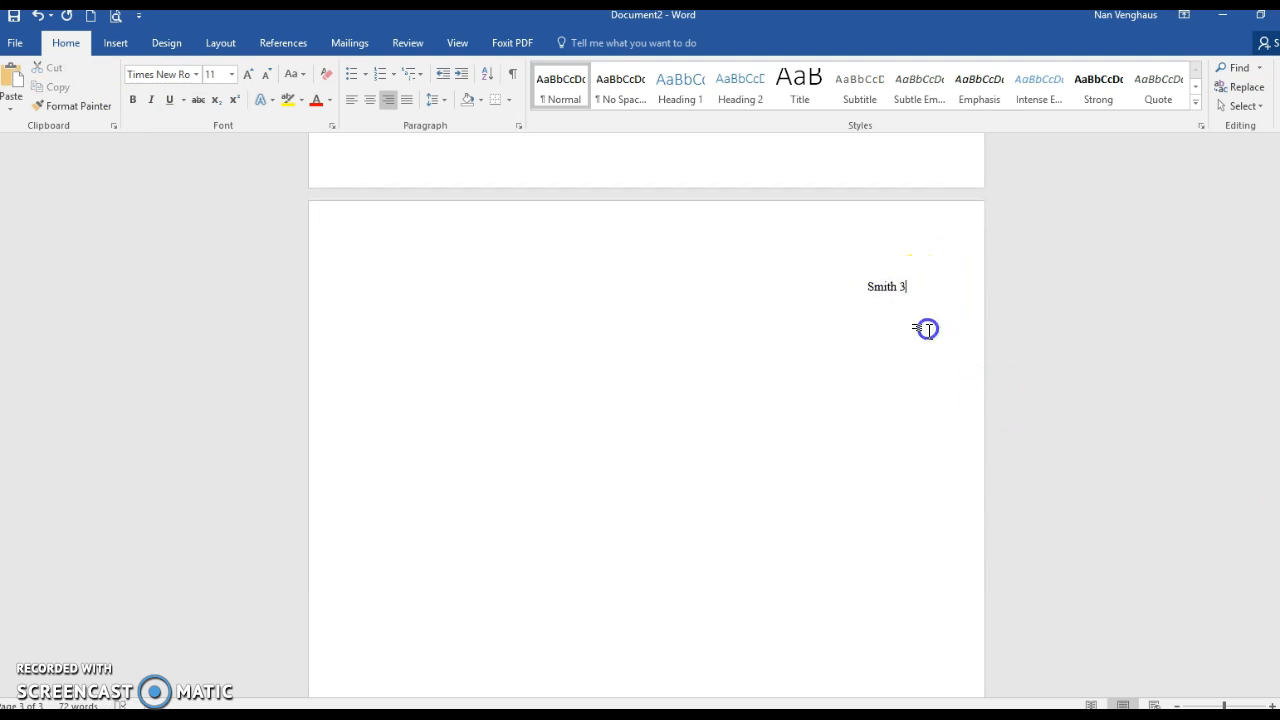
click(861, 286)
drag(953, 368, 1026, 506)
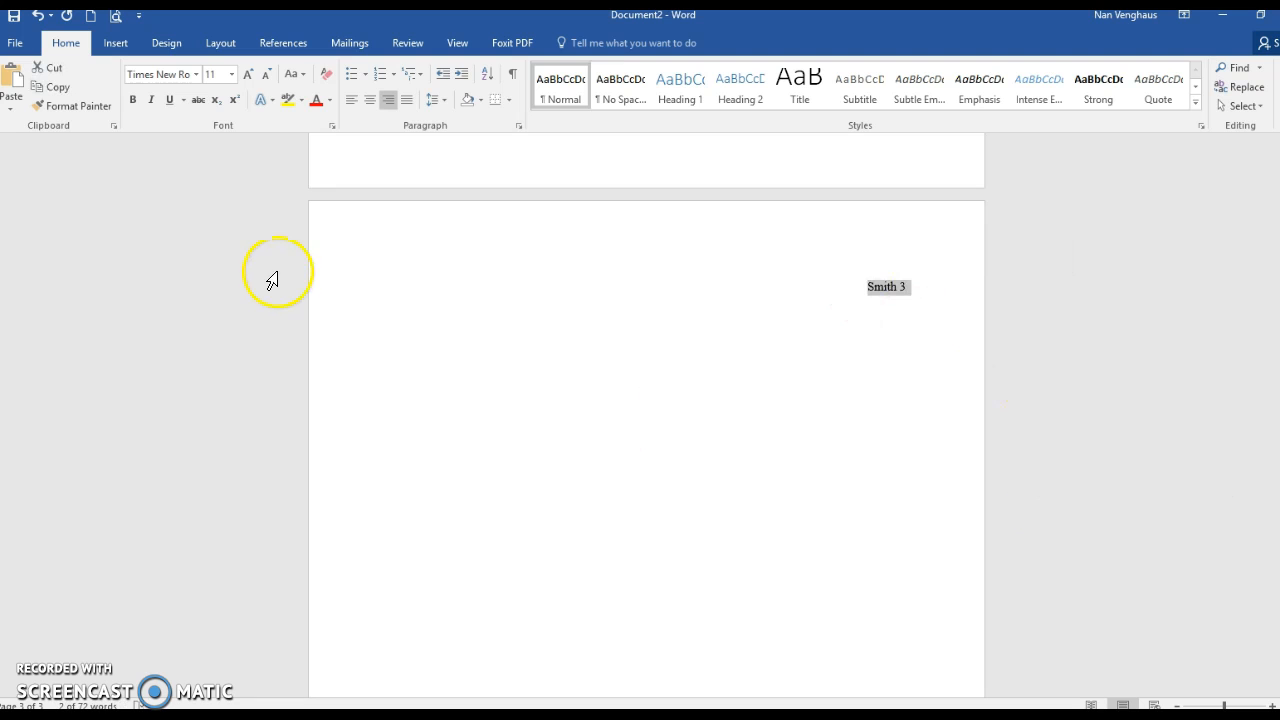
click(445, 100)
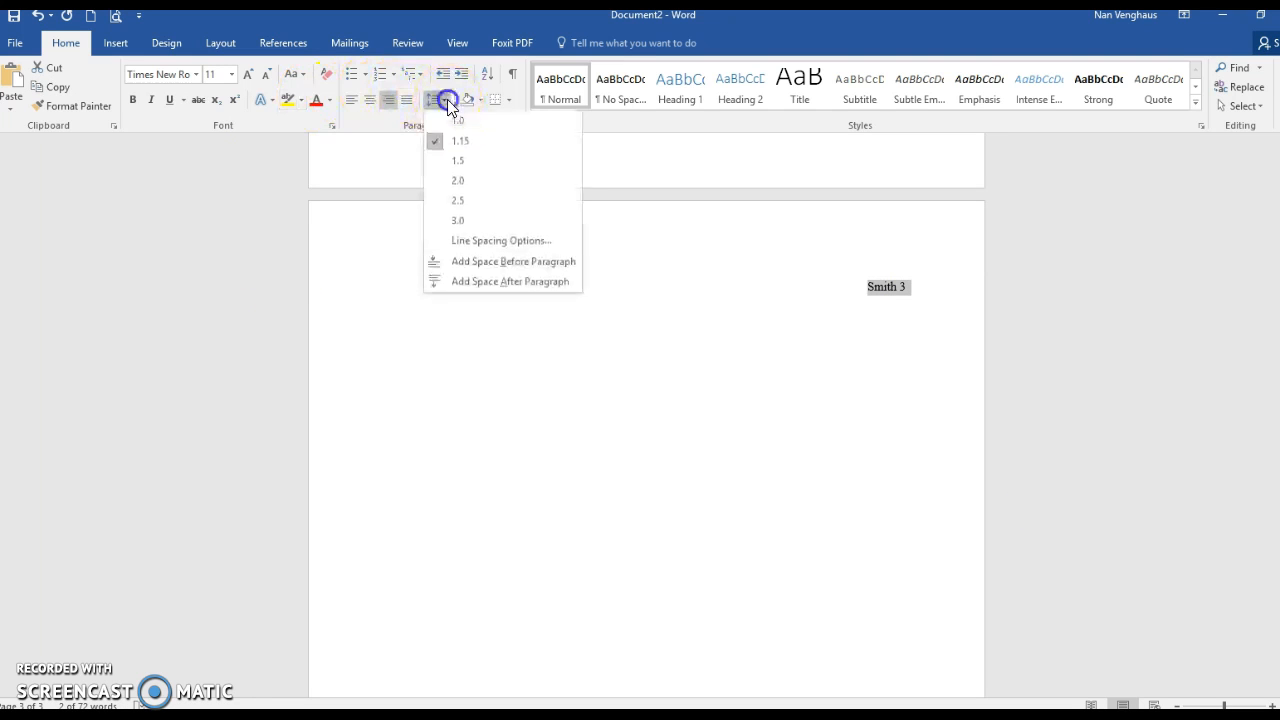
click(462, 180)
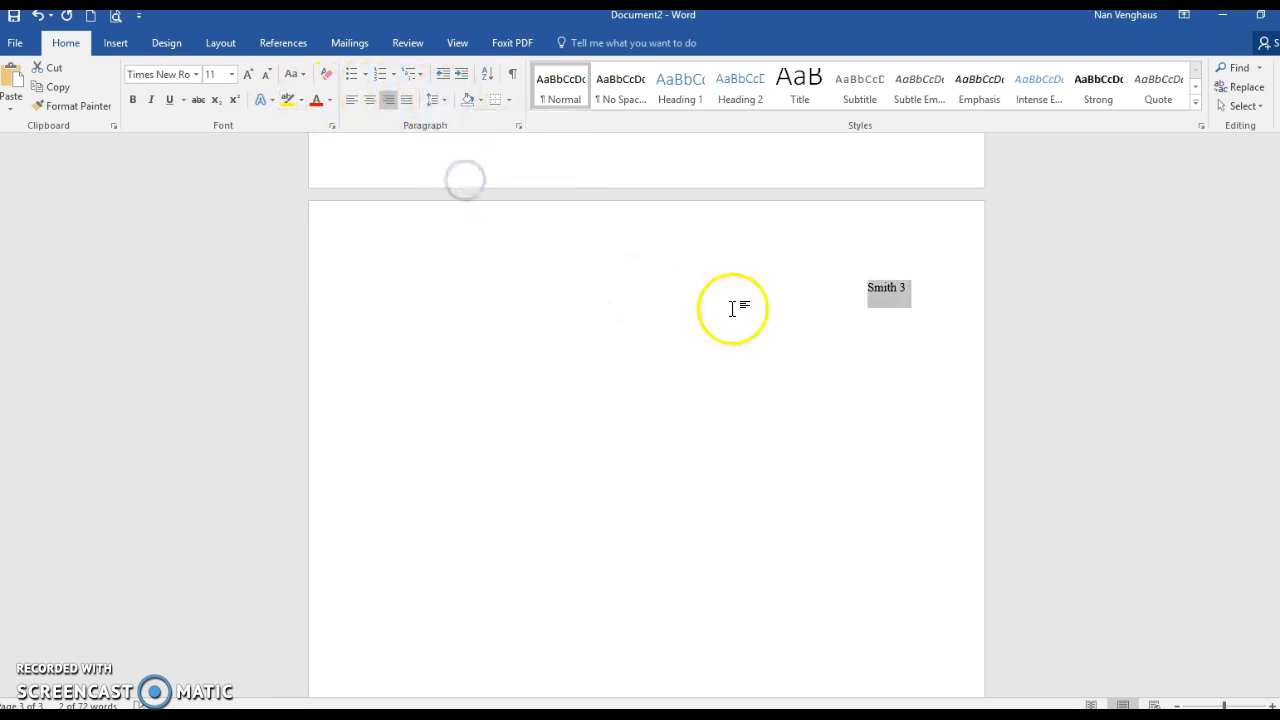
- Add a centred "Works Cited" heading below the page number line, followed by a left-aligned new line
click(911, 295)
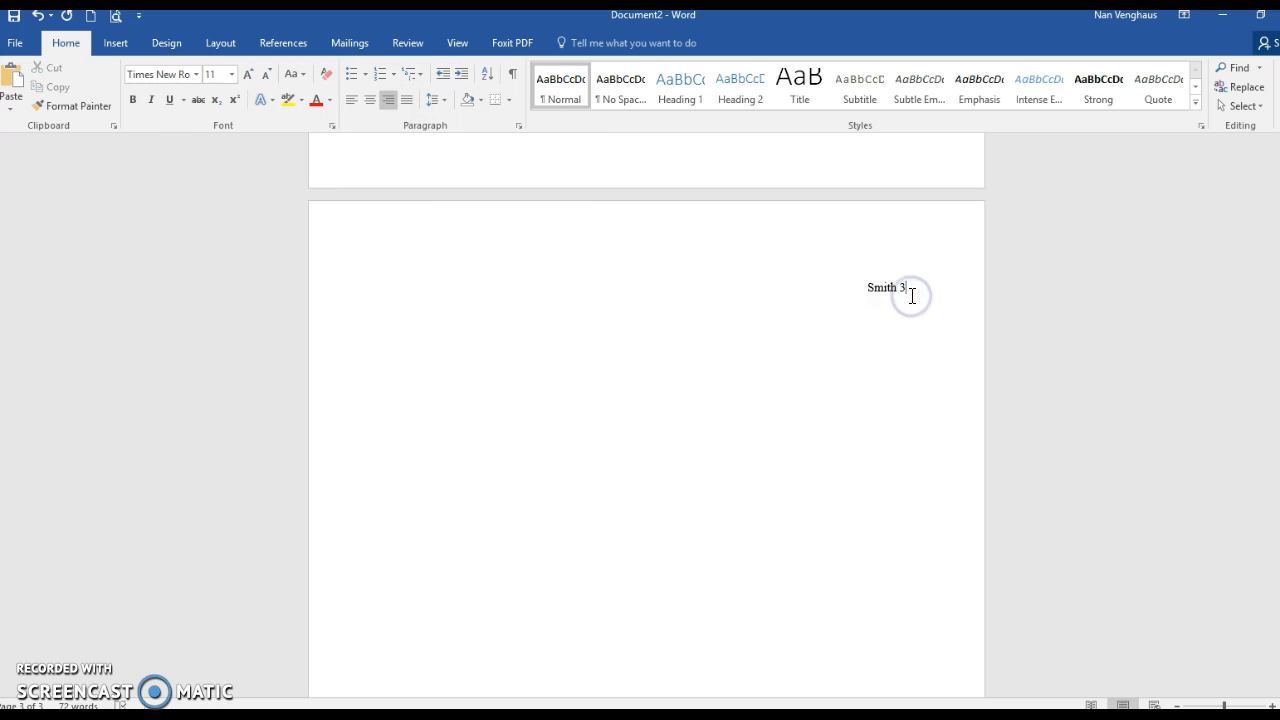
key(Return)
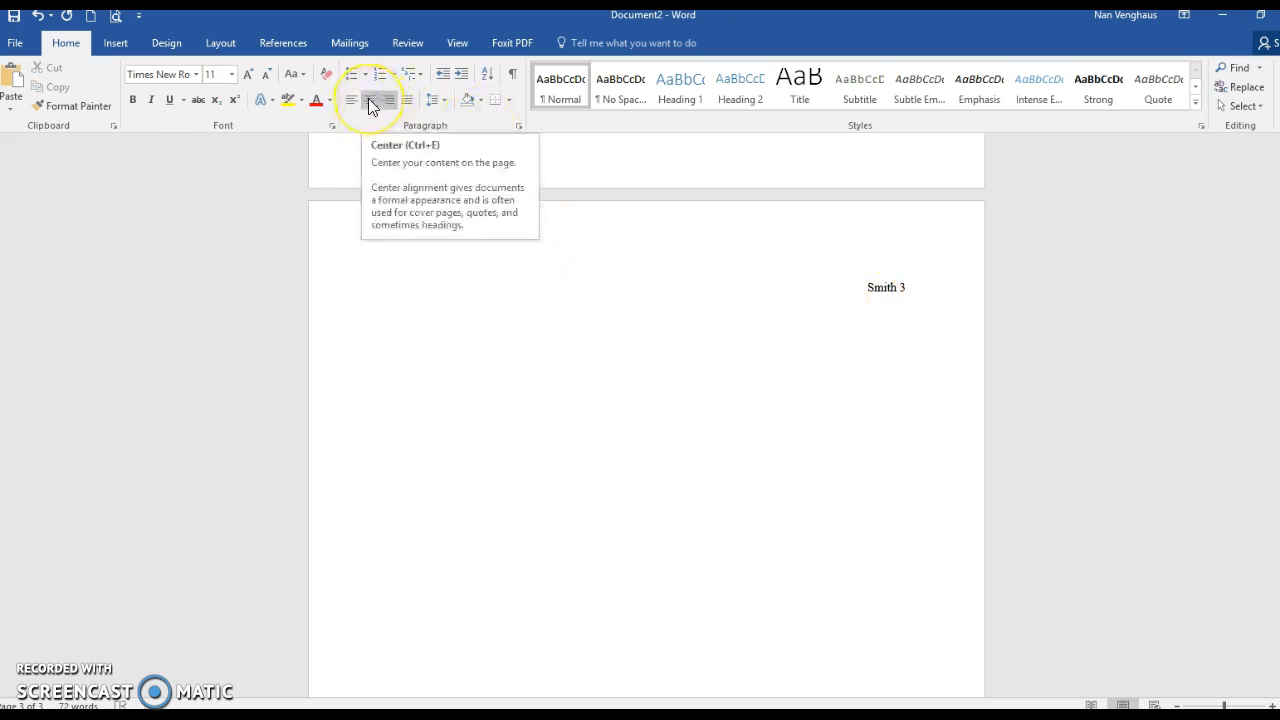
click(368, 100)
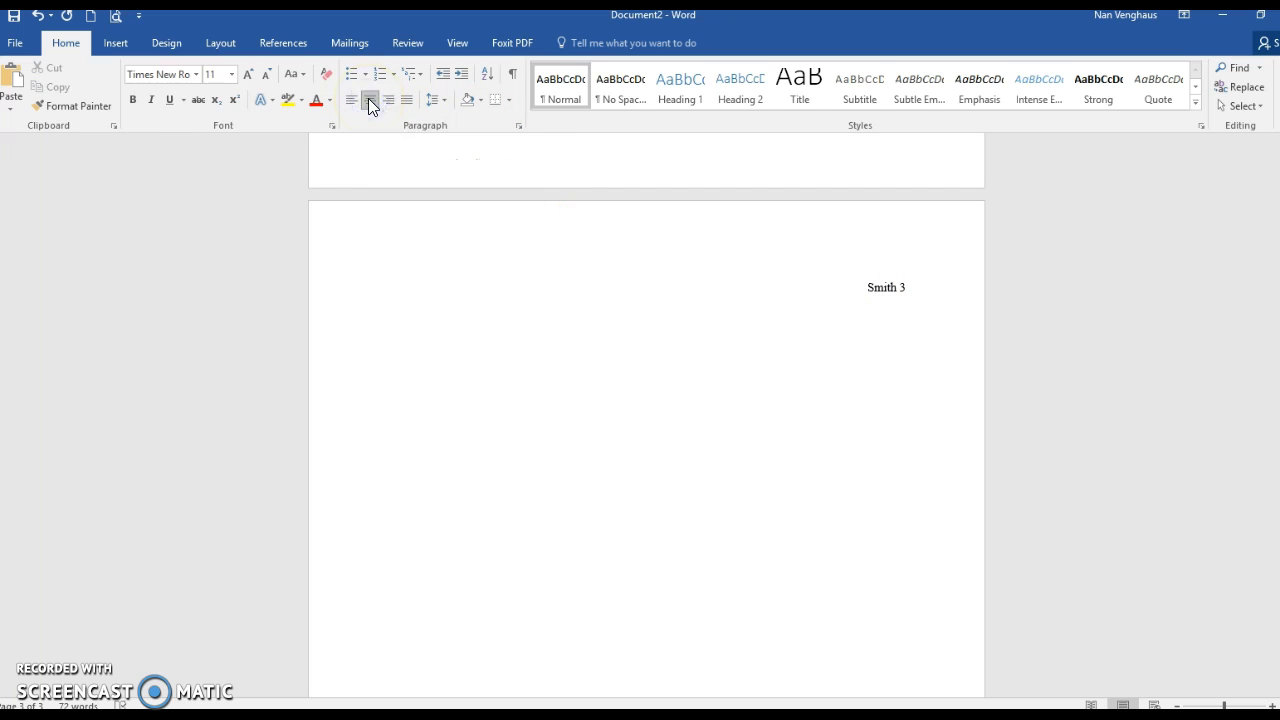
text(W)
click(368, 100)
text(orks Cited)
click(375, 101)
click(347, 98)
- Switch to Document1 and examine how the completed sample fills in the heading, allusion types, quotes, explanations and internal citations
mouse_move(621, 714)
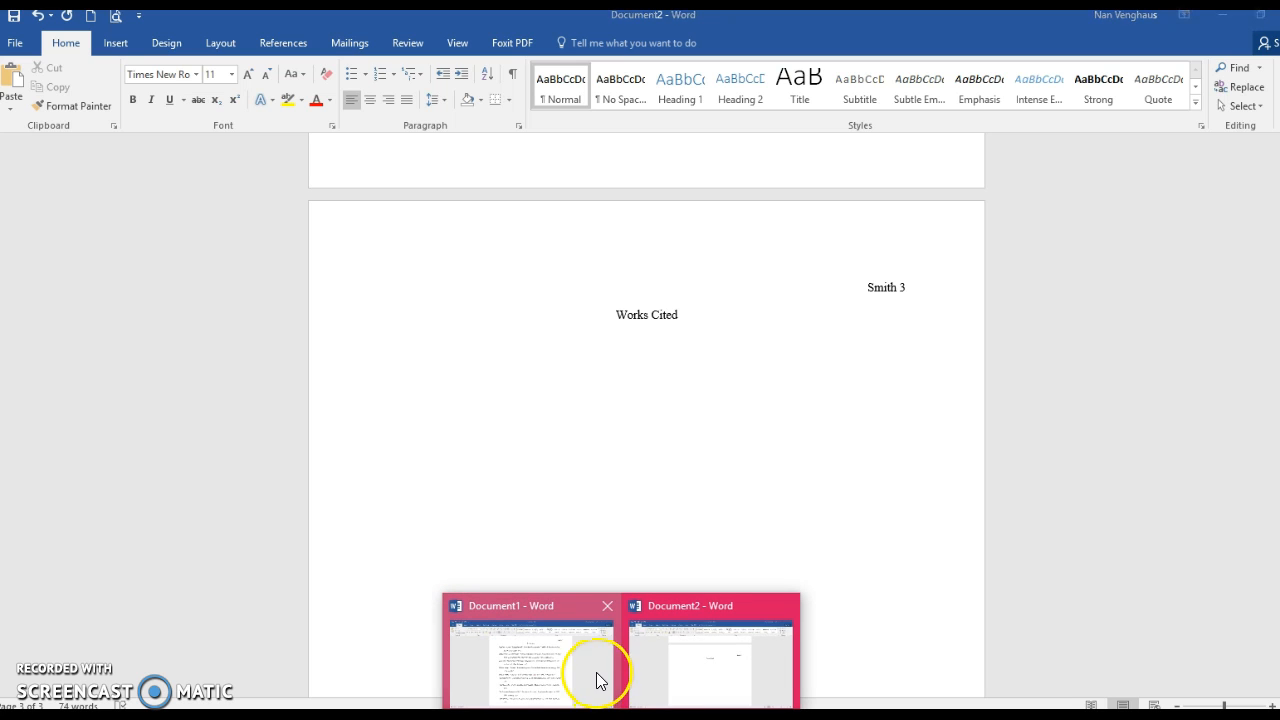
click(509, 658)
drag(1026, 381, 1132, 440)
drag(1278, 590, 1278, 260)
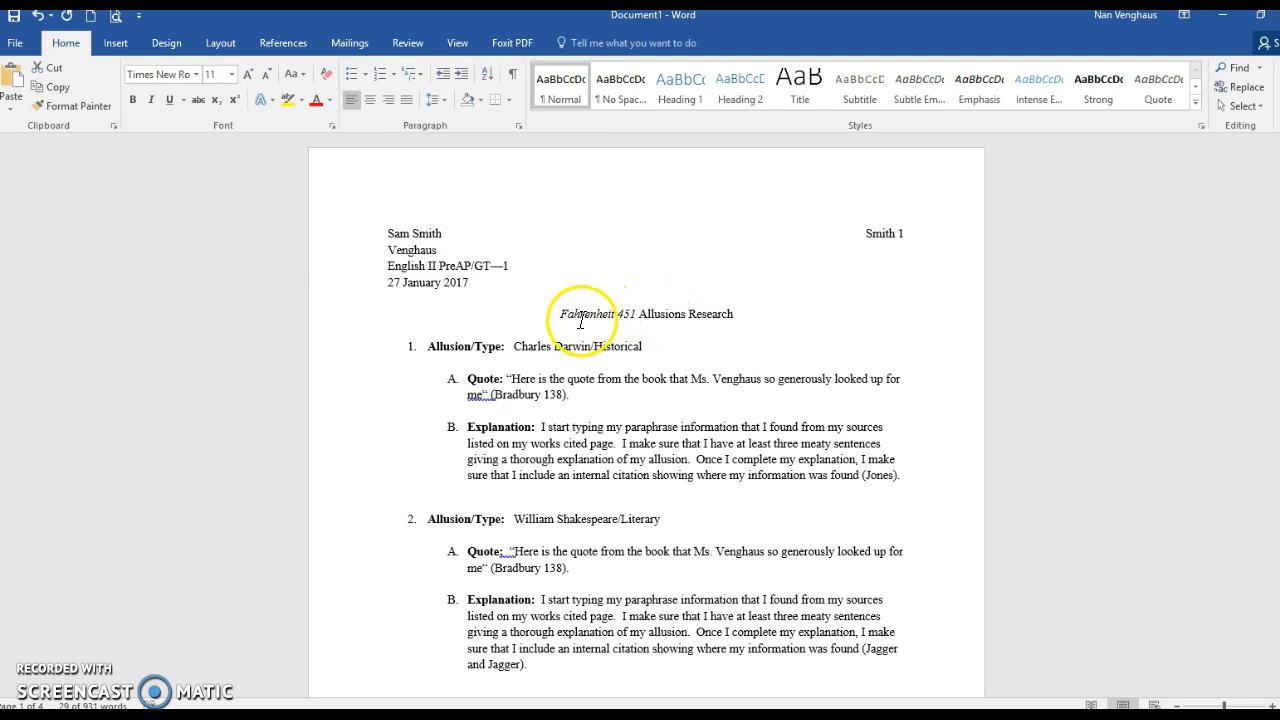
click(520, 296)
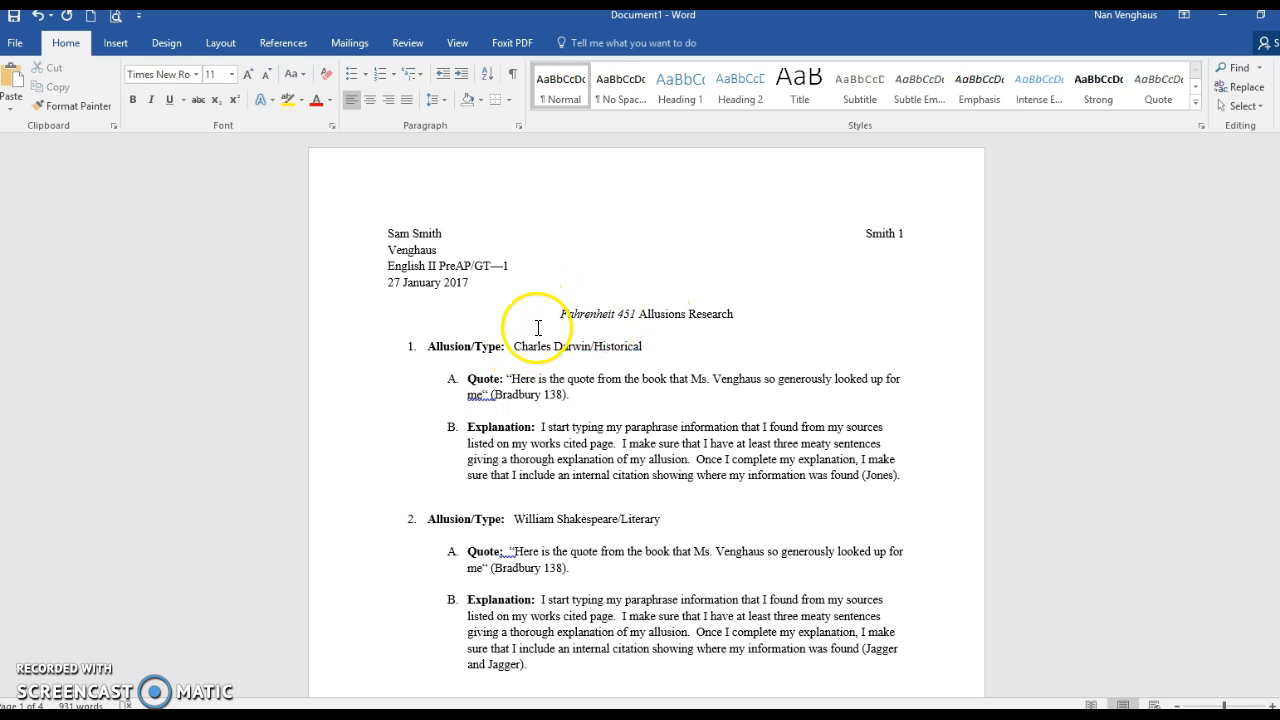
click(543, 328)
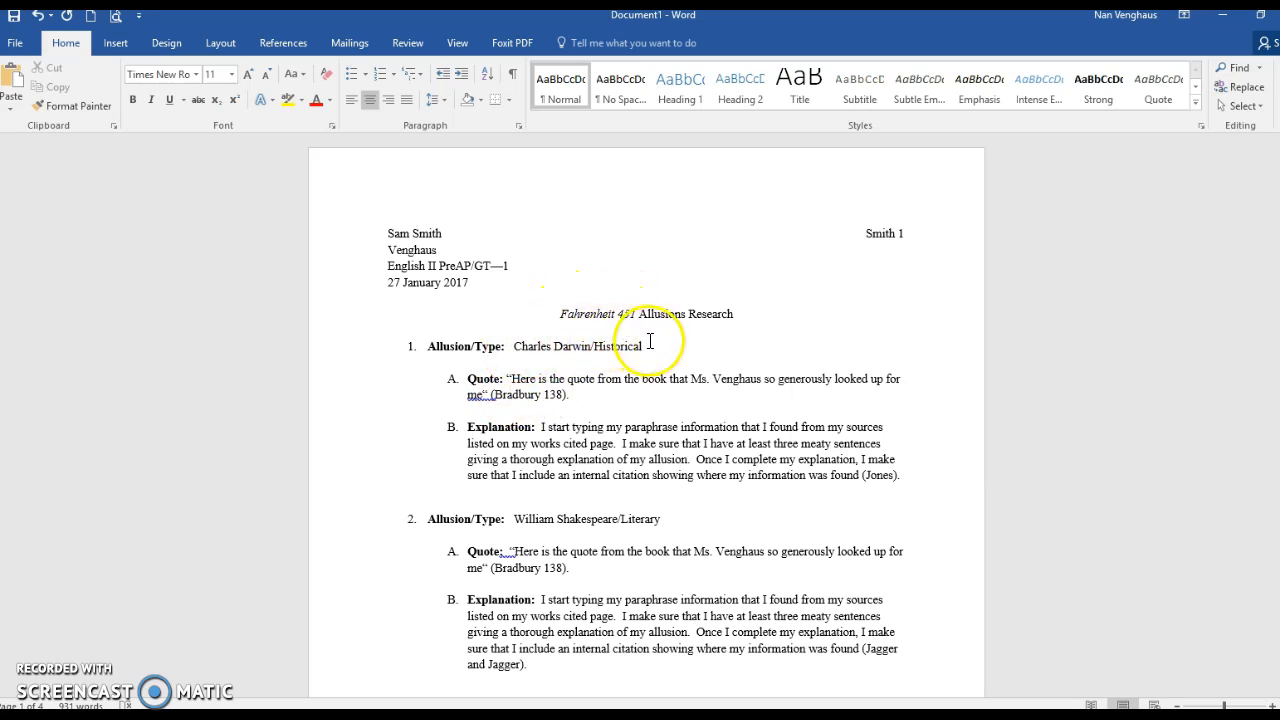
click(481, 394)
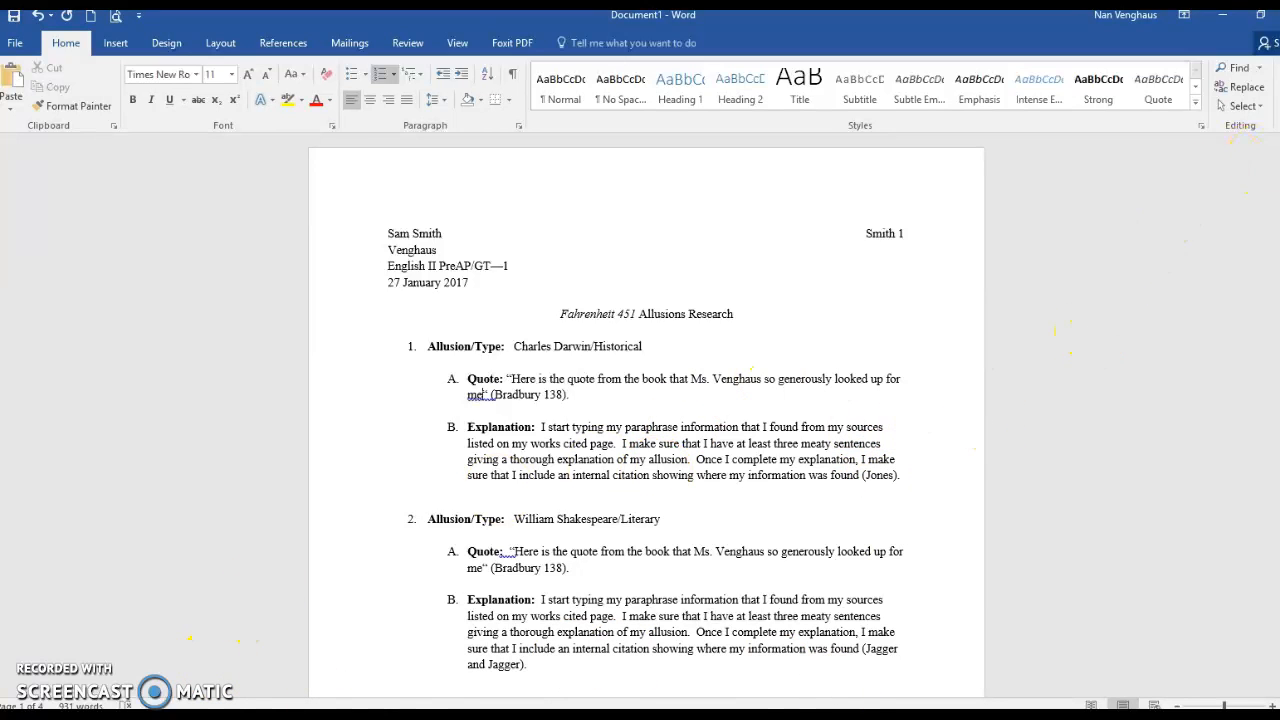
drag(1276, 178, 1276, 265)
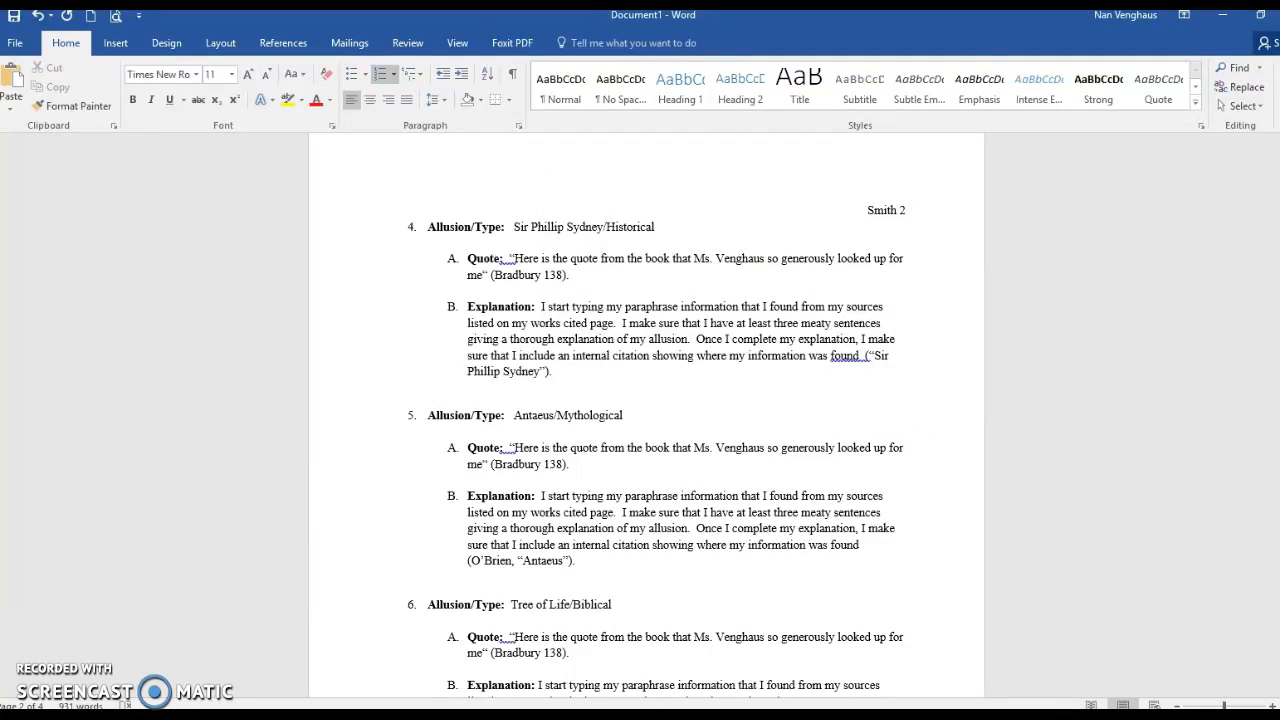
- Examine the sample's Works Cited page, checking its page number, heading, alphabetised entries and line spacing setting
scroll(645, 420, down, 12)
scroll(645, 420, down, 10)
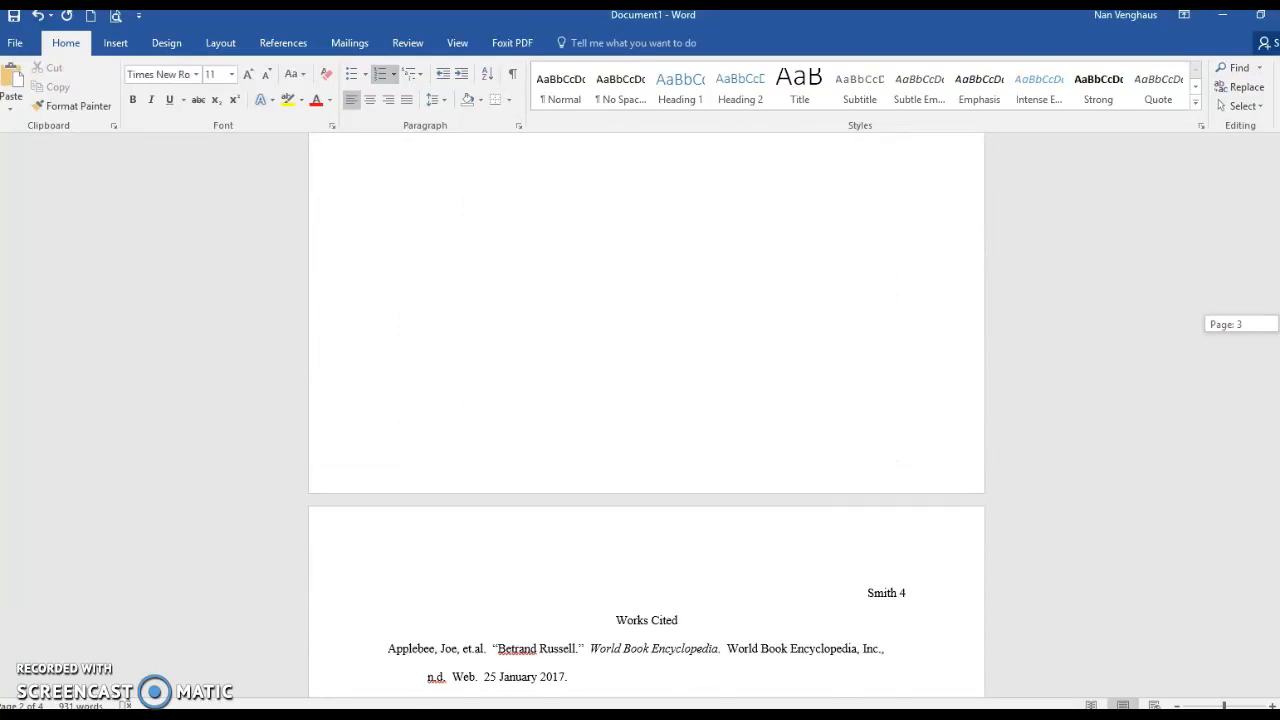
scroll(645, 420, down, 1)
scroll(645, 420, down, 6)
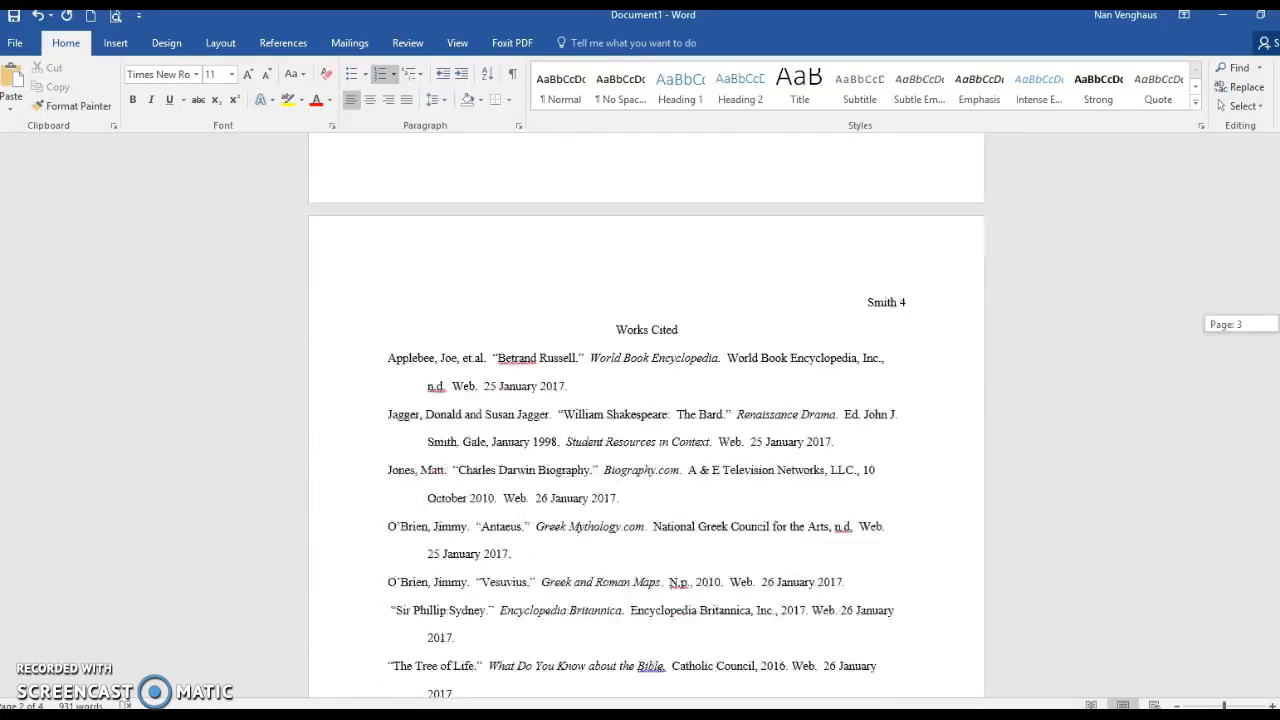
scroll(645, 420, down, 1)
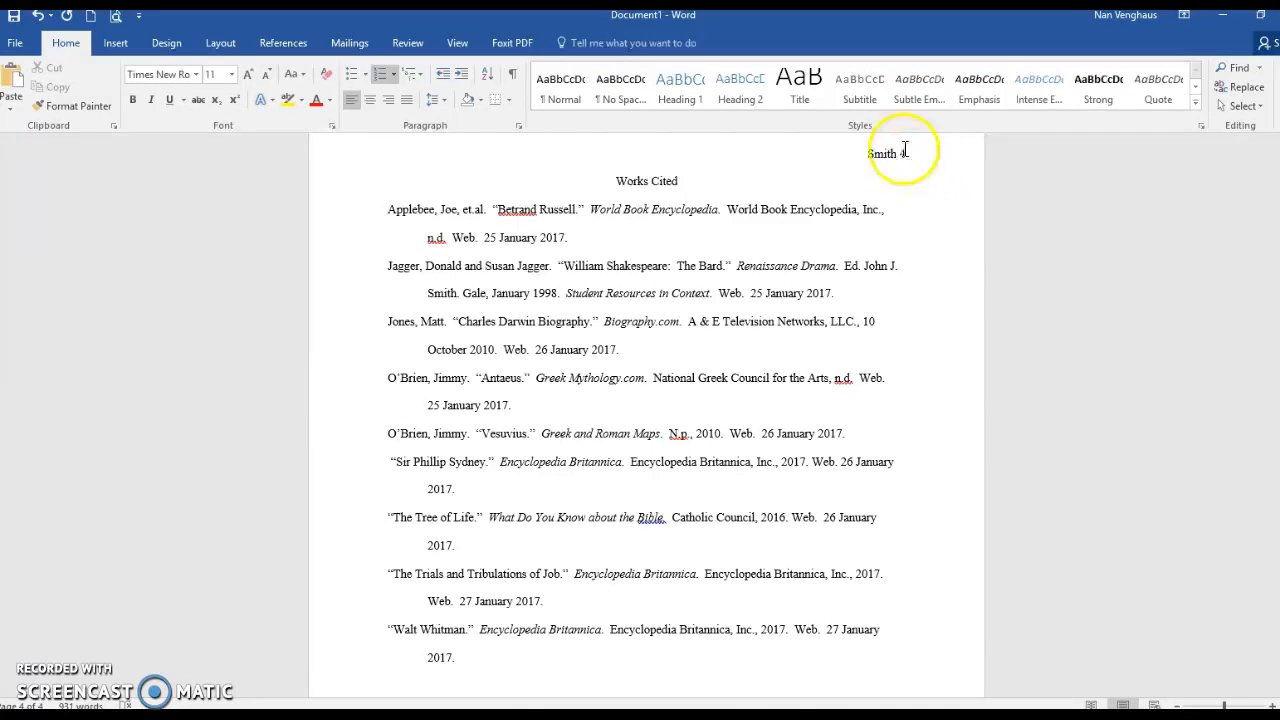
drag(878, 190, 886, 660)
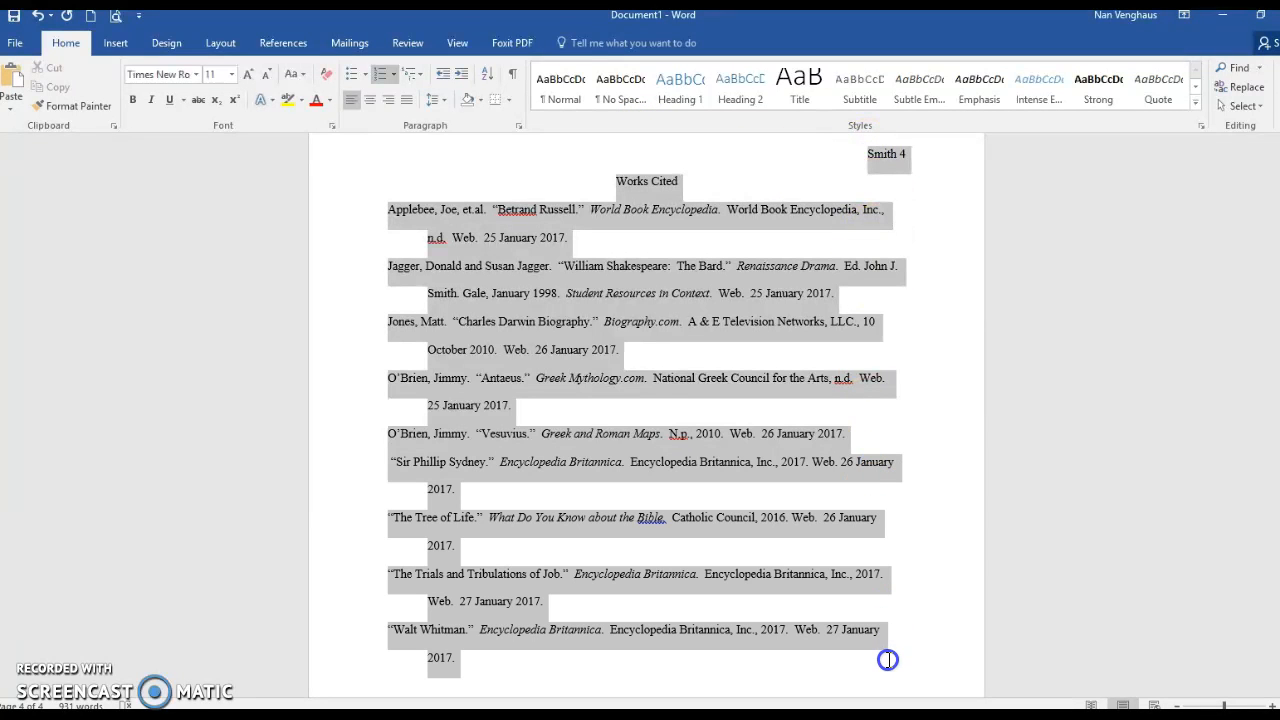
click(444, 101)
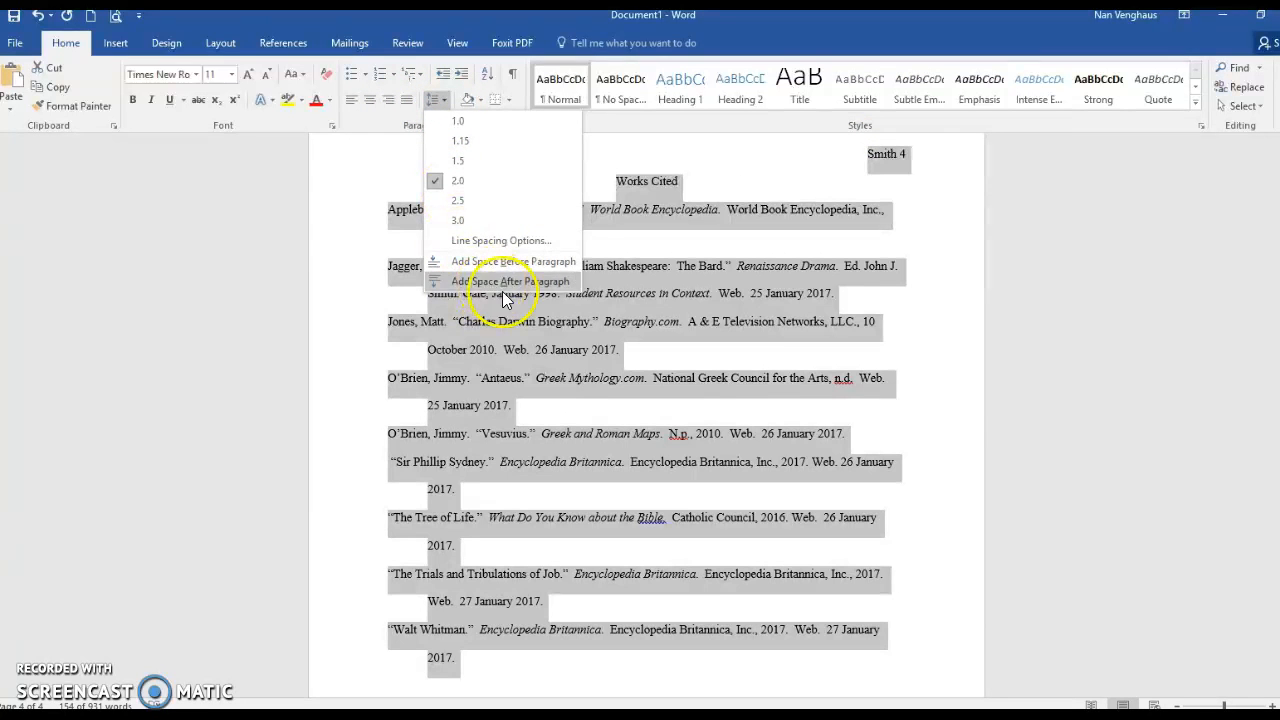
click(1106, 258)
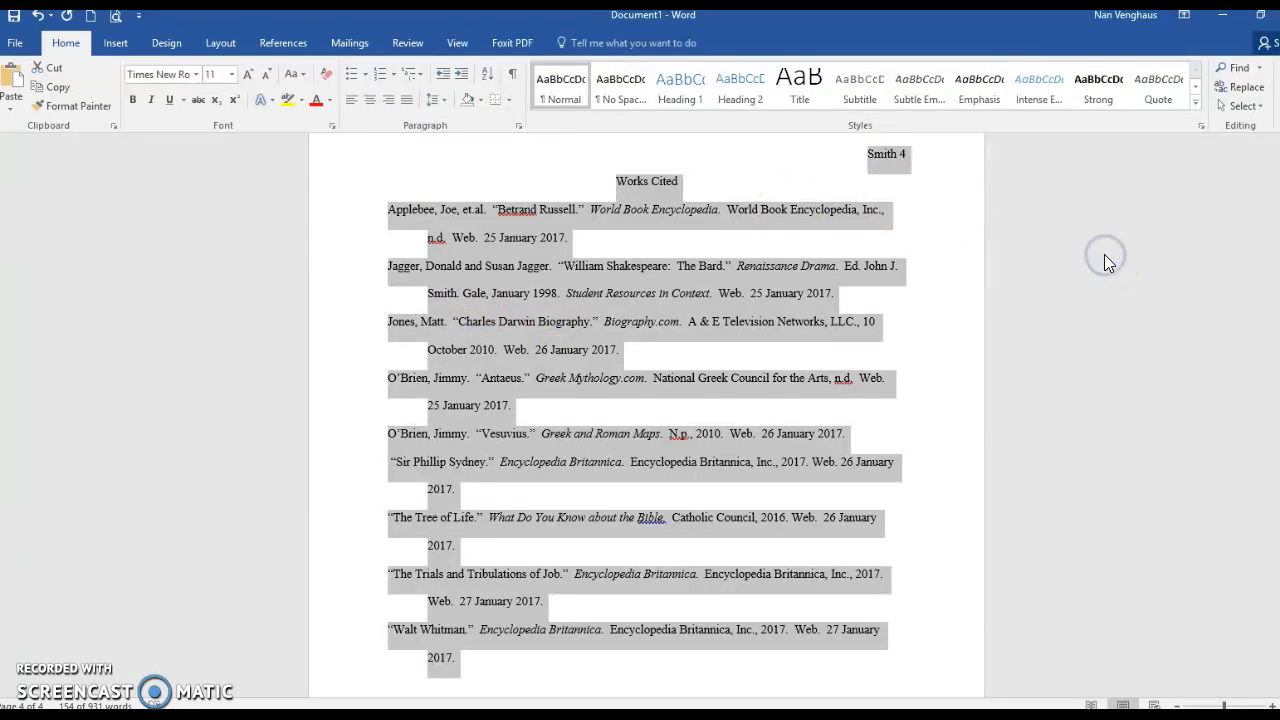
click(946, 266)
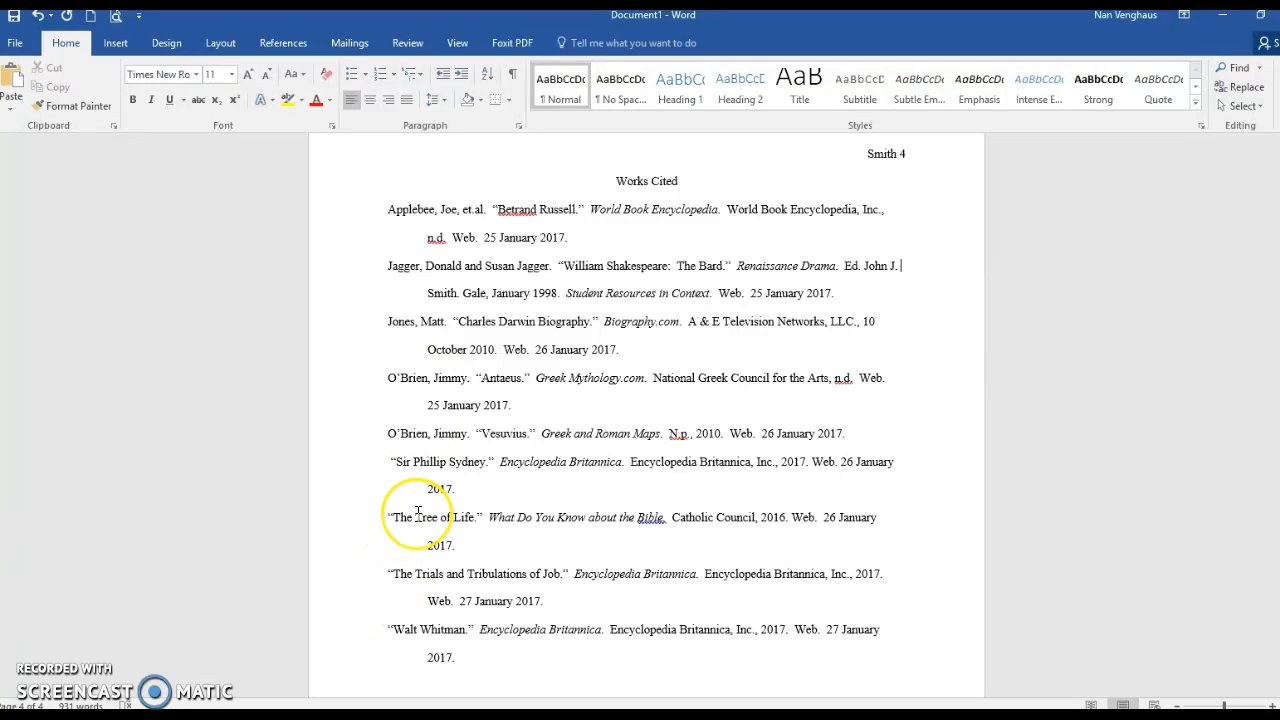
click(421, 545)
click(424, 517)
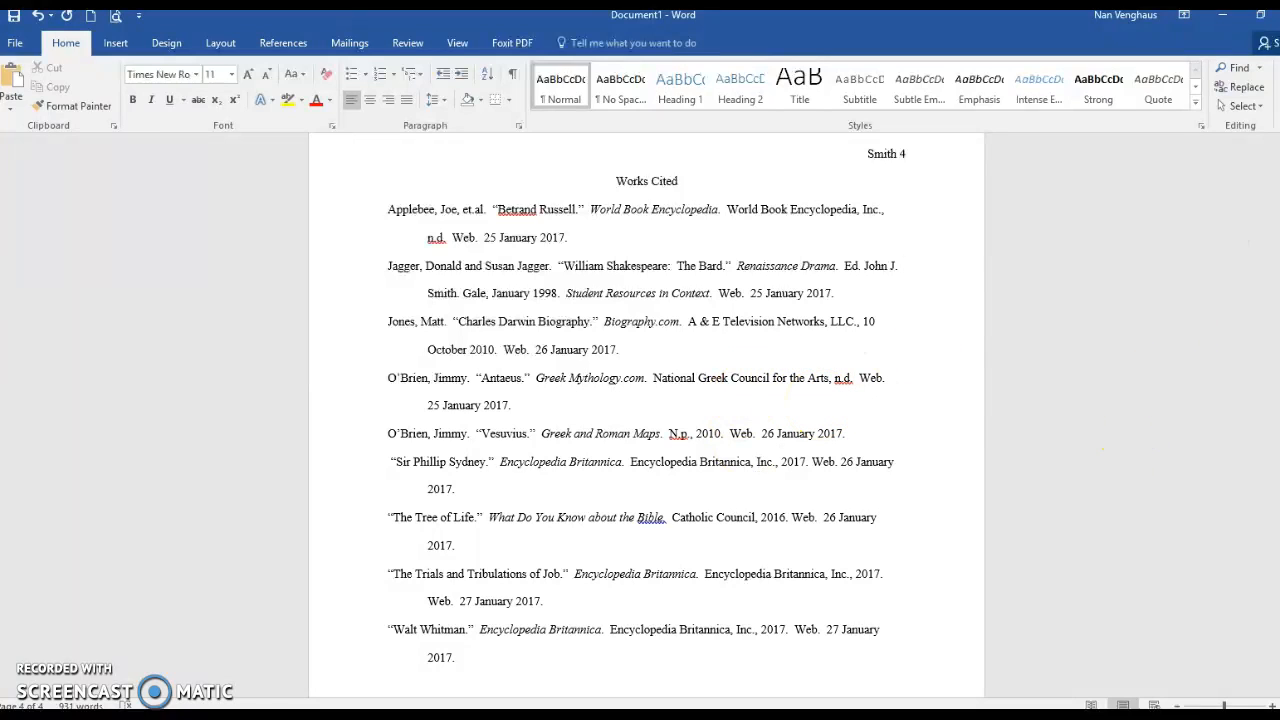
- Highlight the author's last name in the first Works Cited entry in yellow
scroll(646, 400, up, 1)
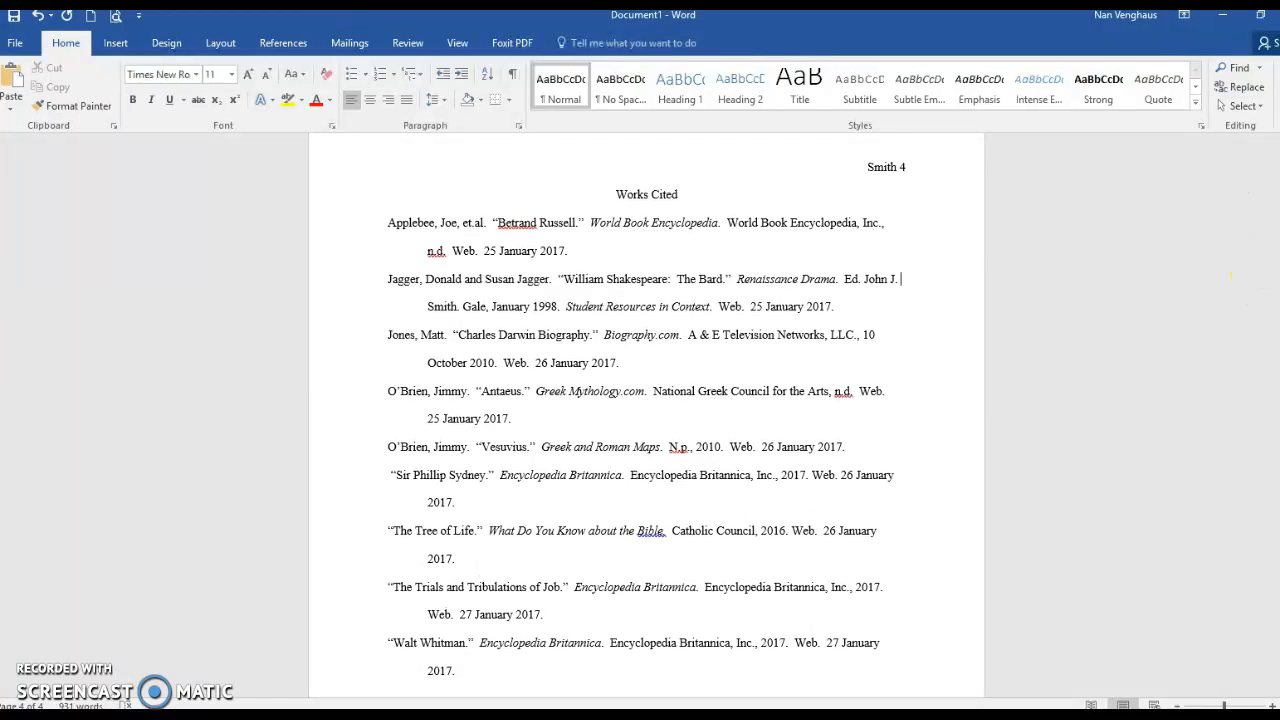
click(389, 221)
drag(389, 221, 433, 225)
click(288, 102)
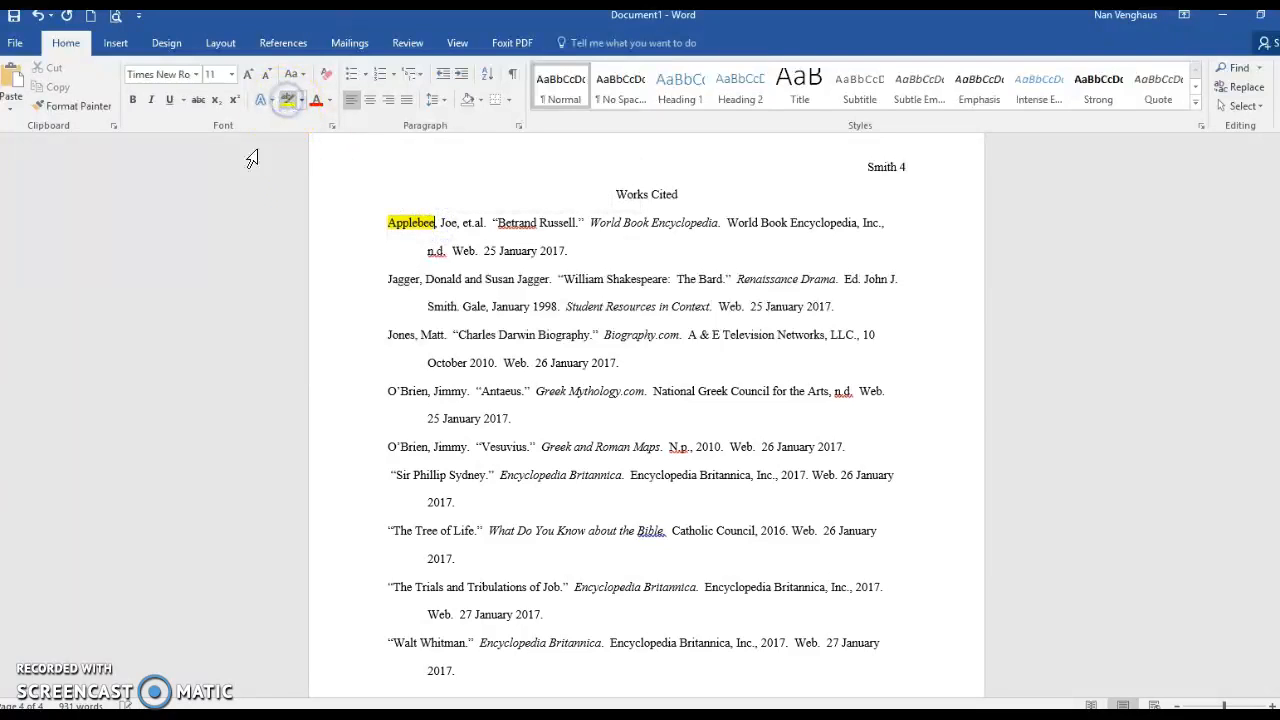
drag(388, 279, 419, 281)
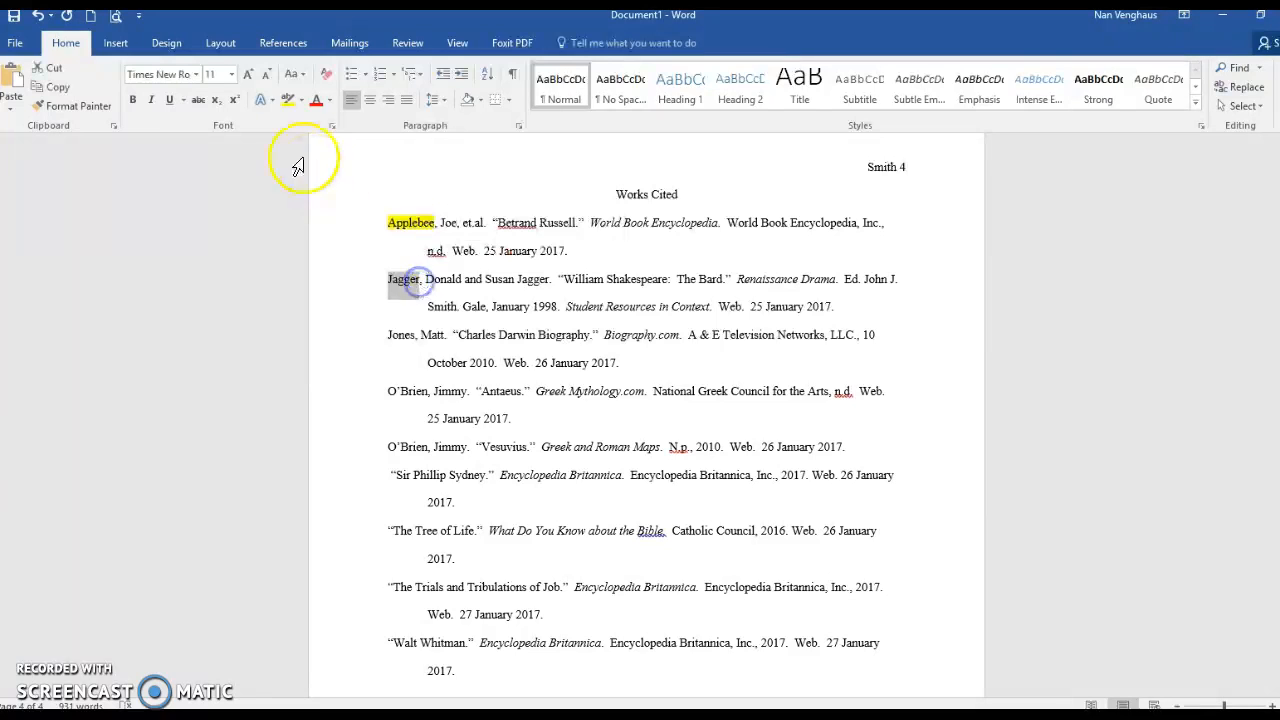
click(287, 104)
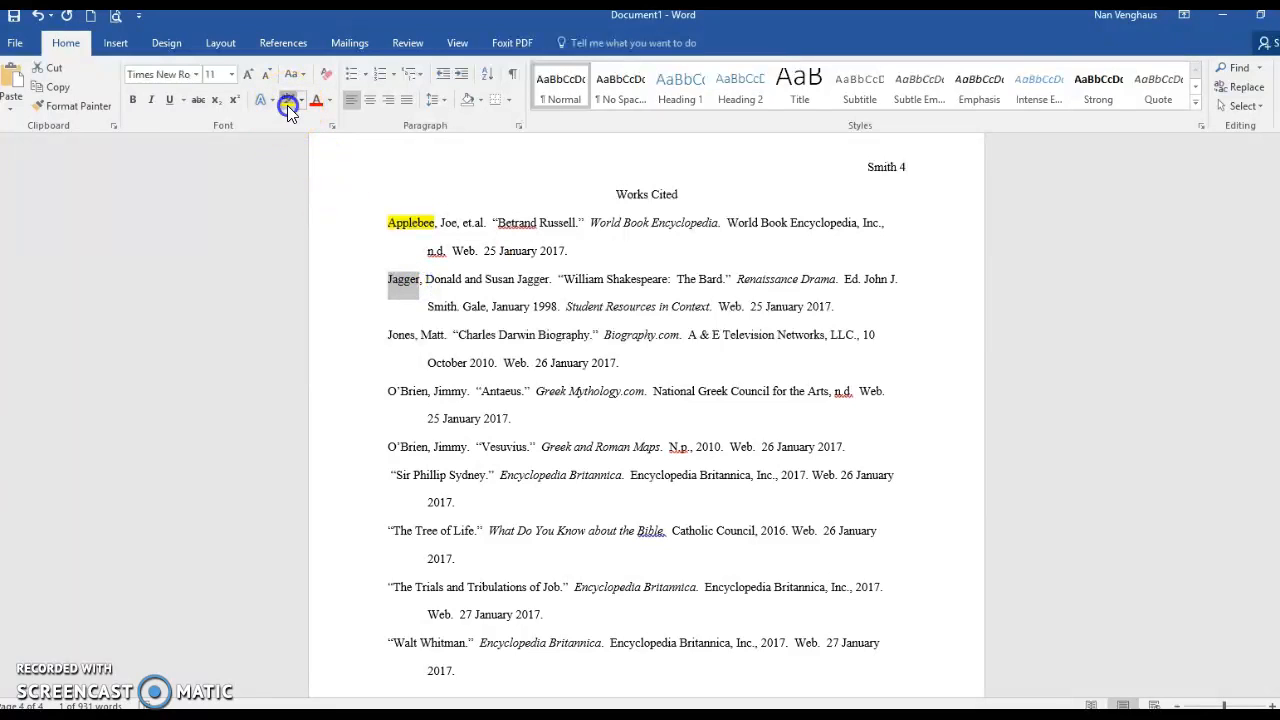
click(467, 278)
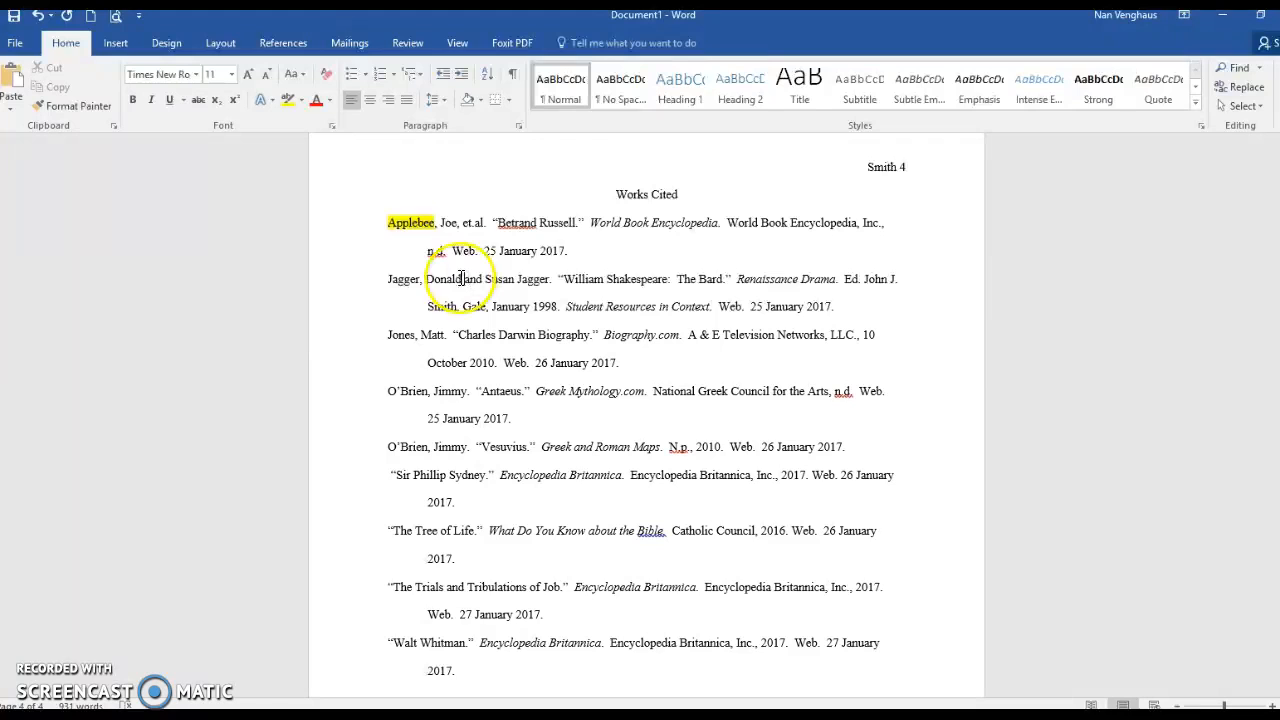
- Highlight both authors' last names and the word "and" between them in the second Works Cited entry in yellow
click(388, 279)
drag(388, 279, 420, 281)
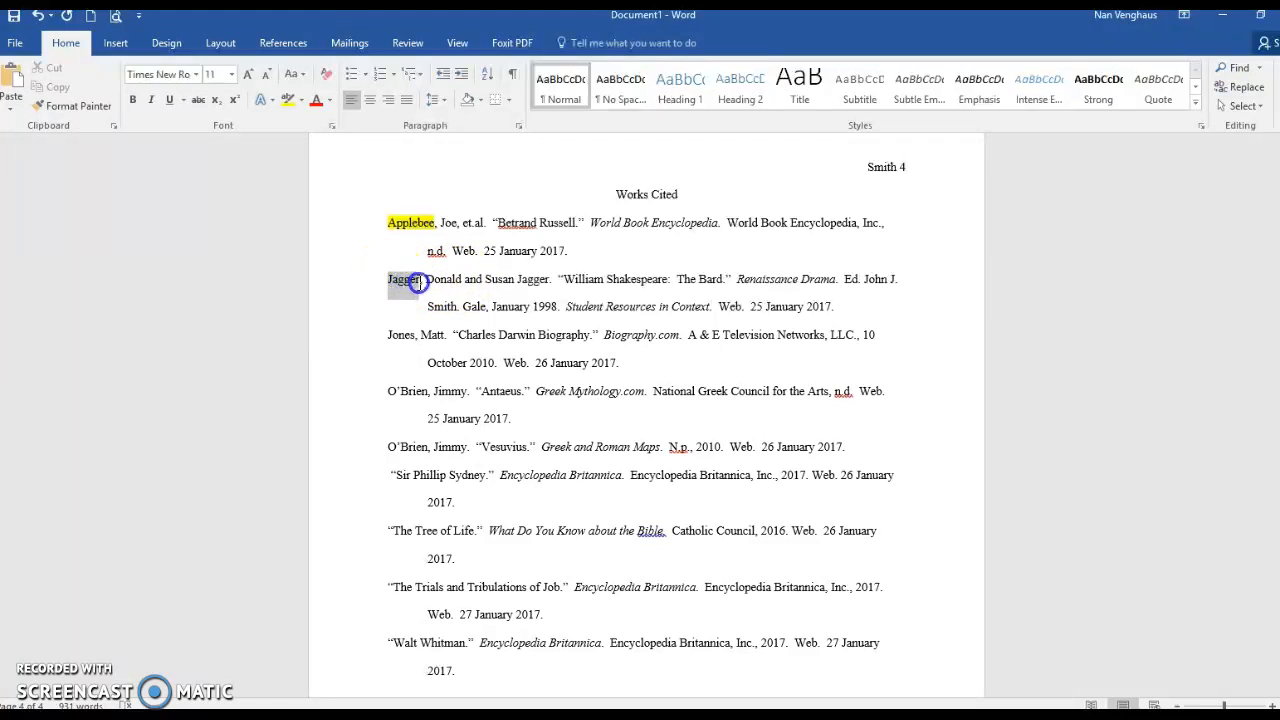
click(486, 256)
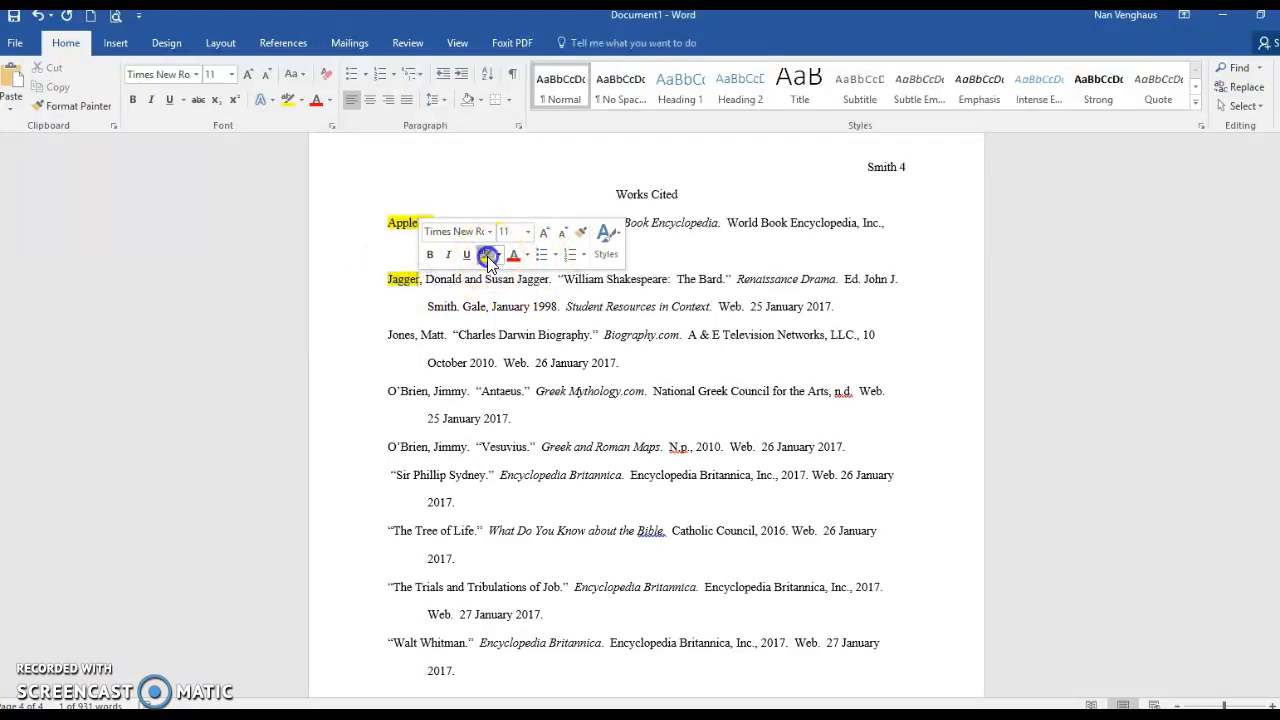
click(465, 279)
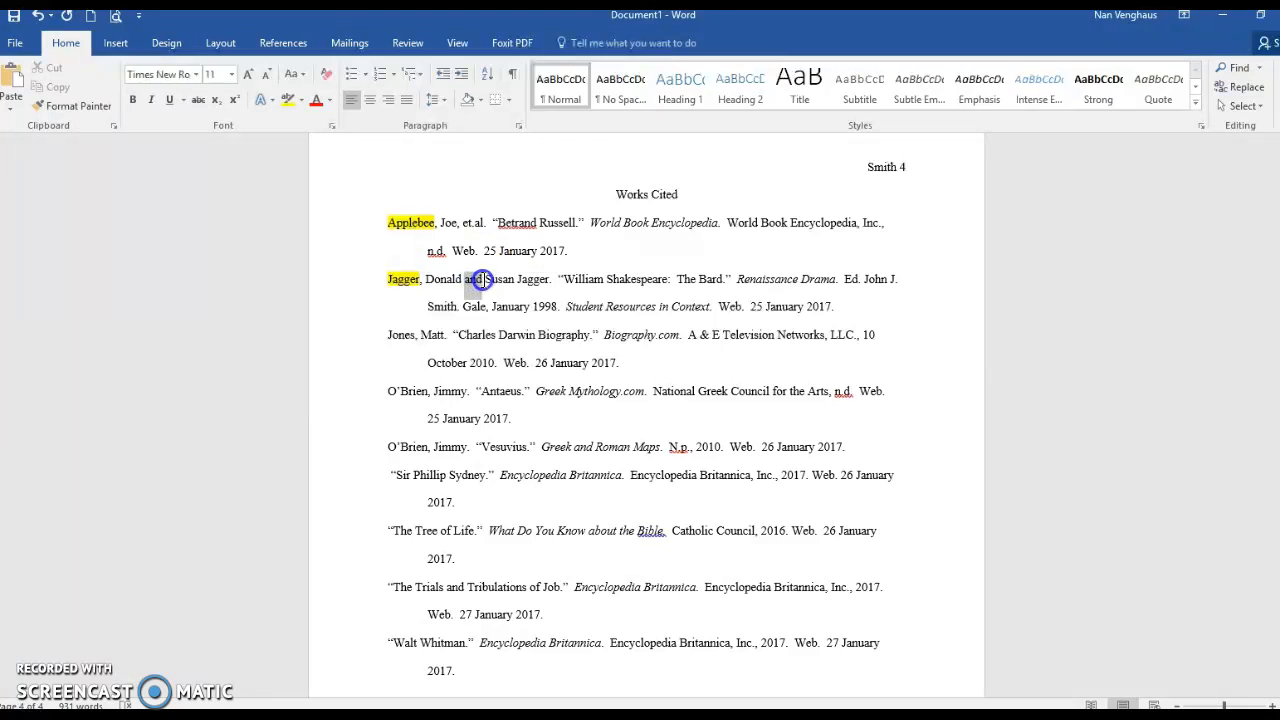
drag(483, 280, 486, 280)
click(546, 252)
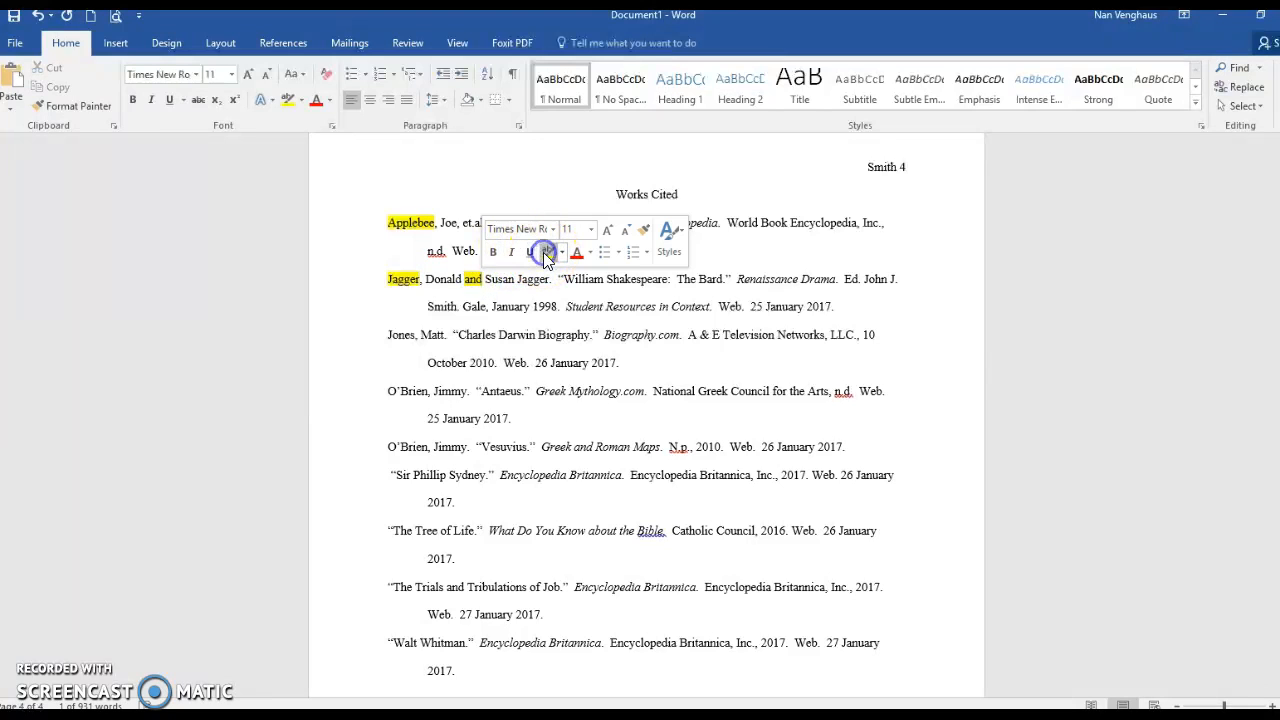
click(523, 280)
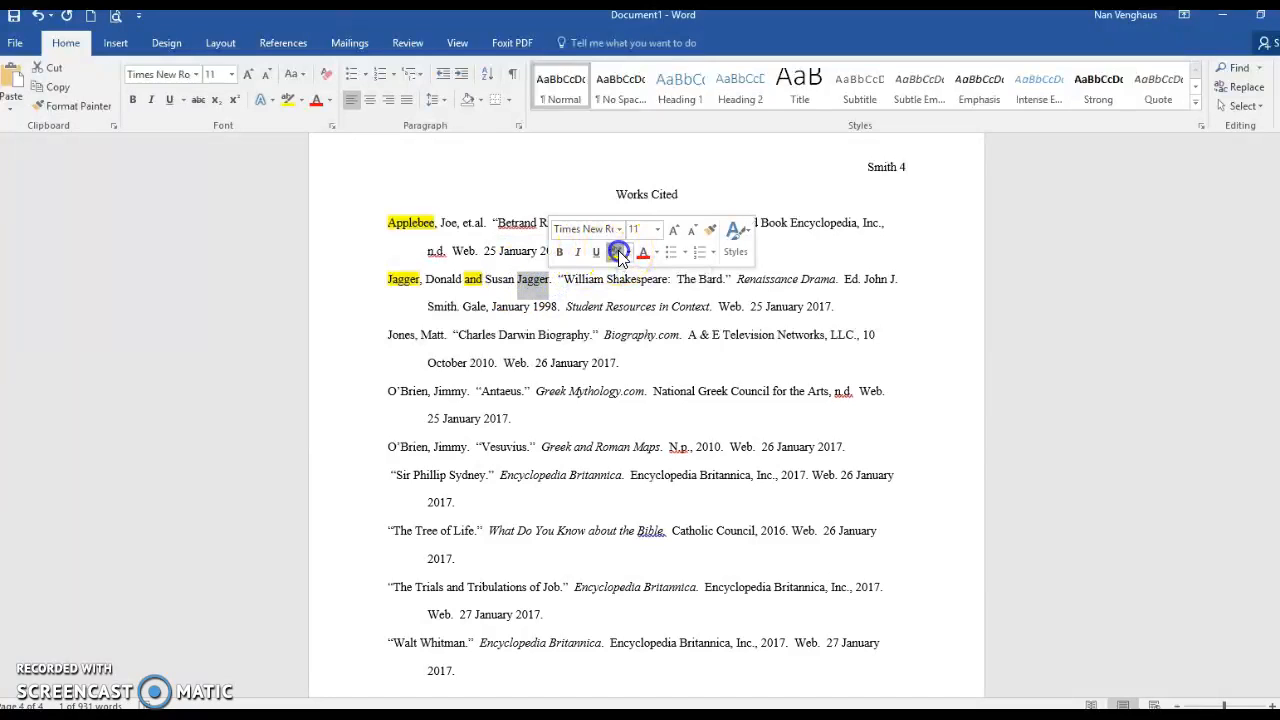
click(615, 252)
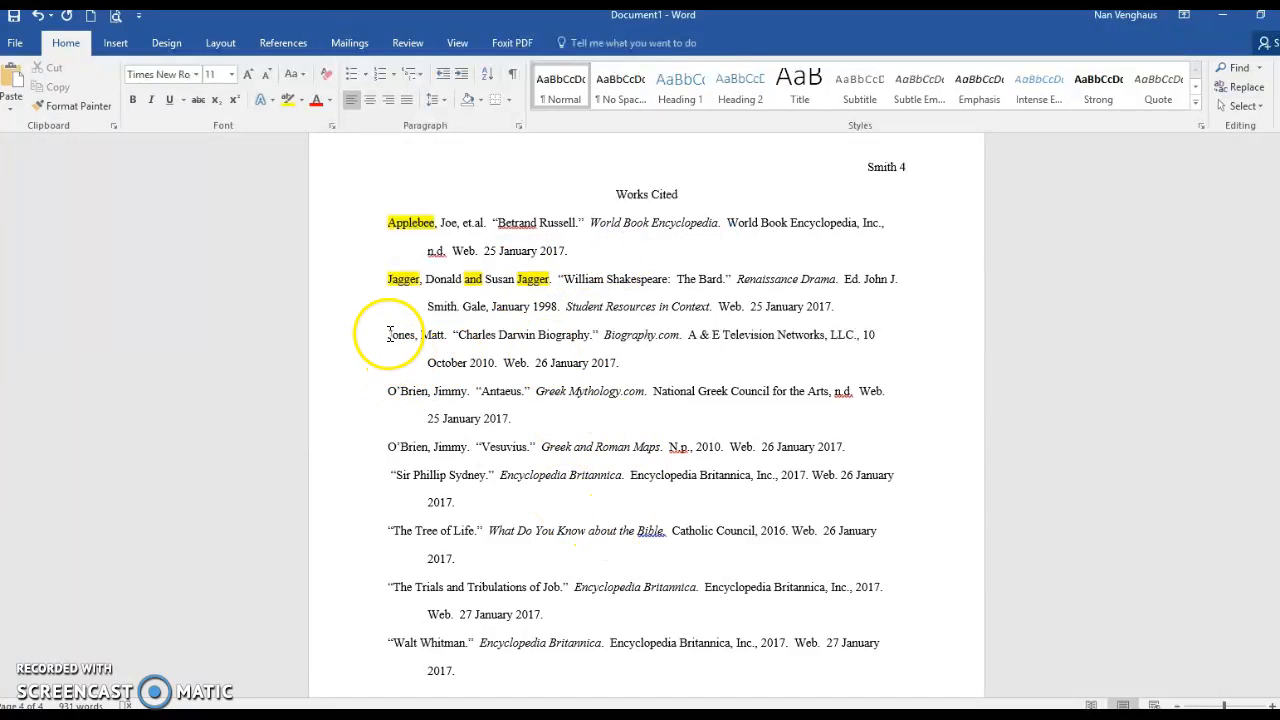
- Highlight the author's last name and the title "Antaeus." in the fourth Works Cited entry in yellow
click(390, 391)
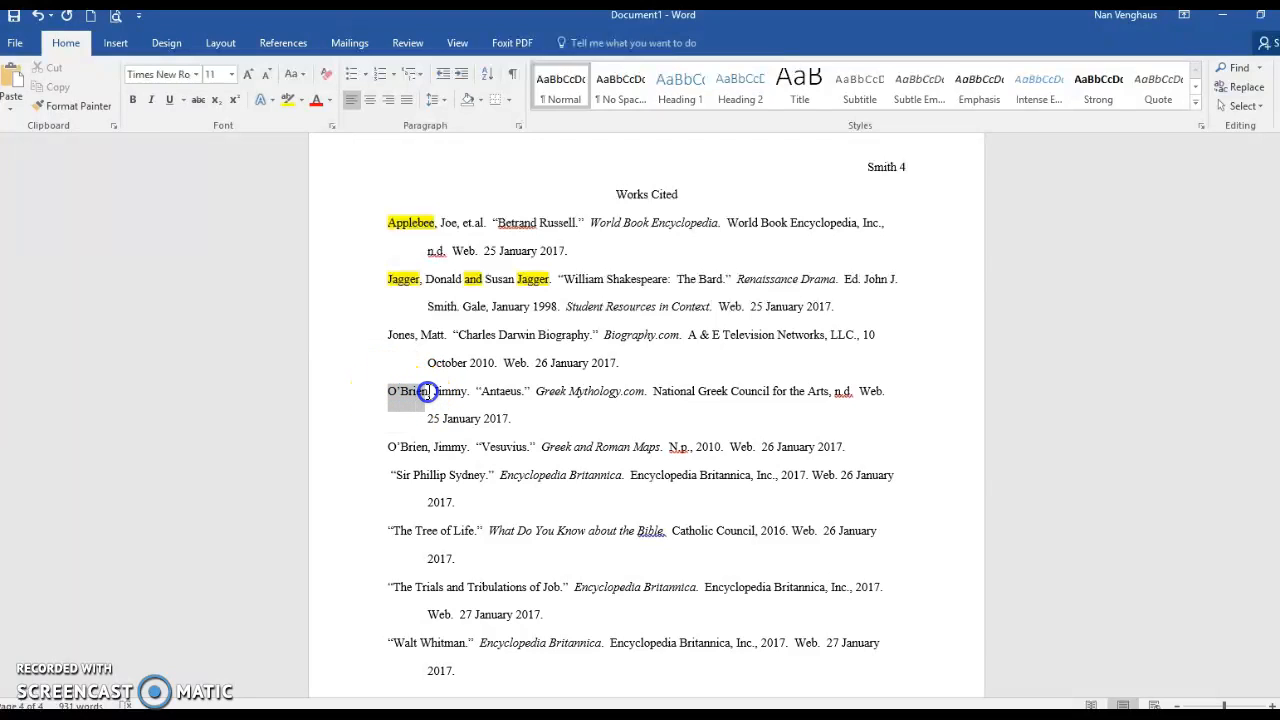
drag(432, 395, 434, 394)
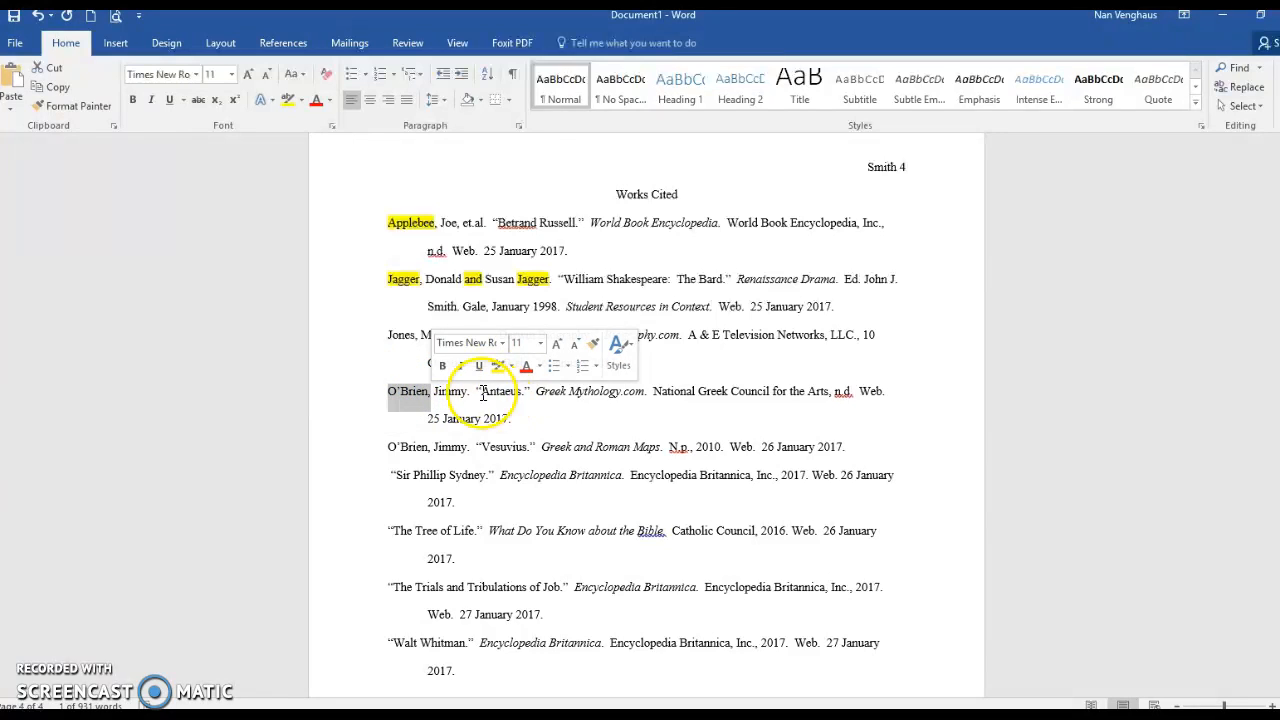
click(499, 366)
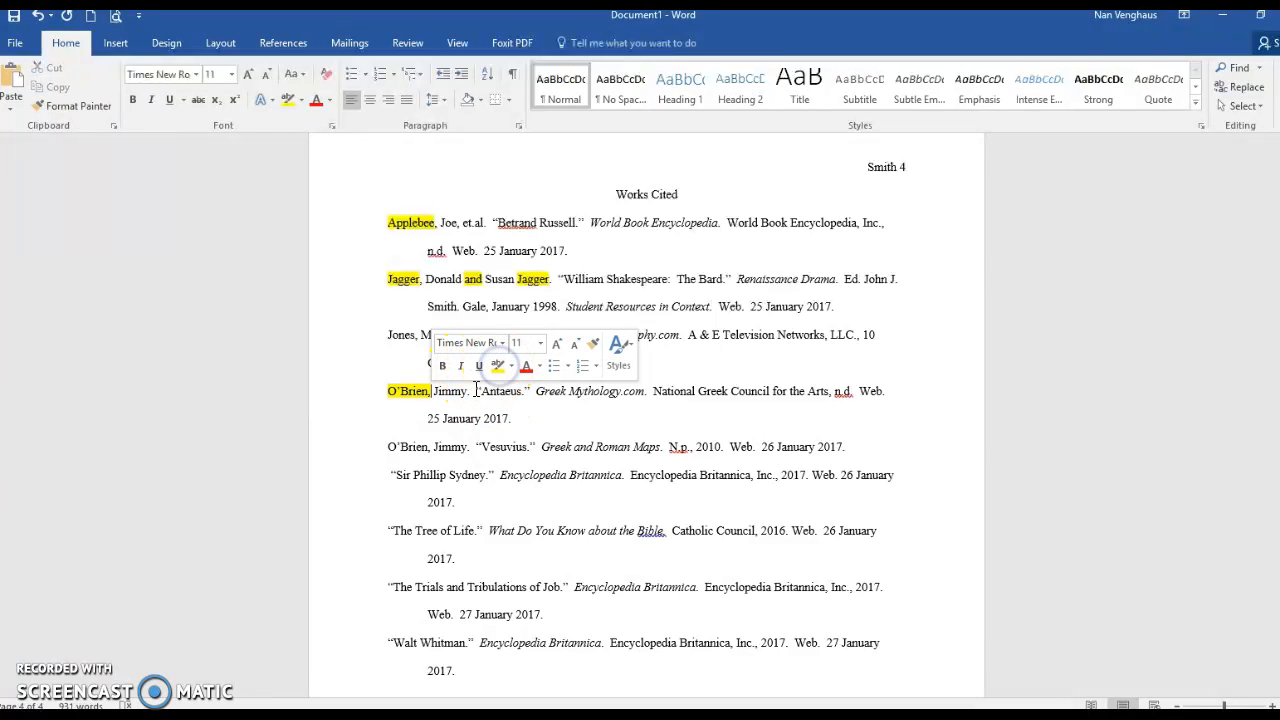
drag(470, 391, 493, 390)
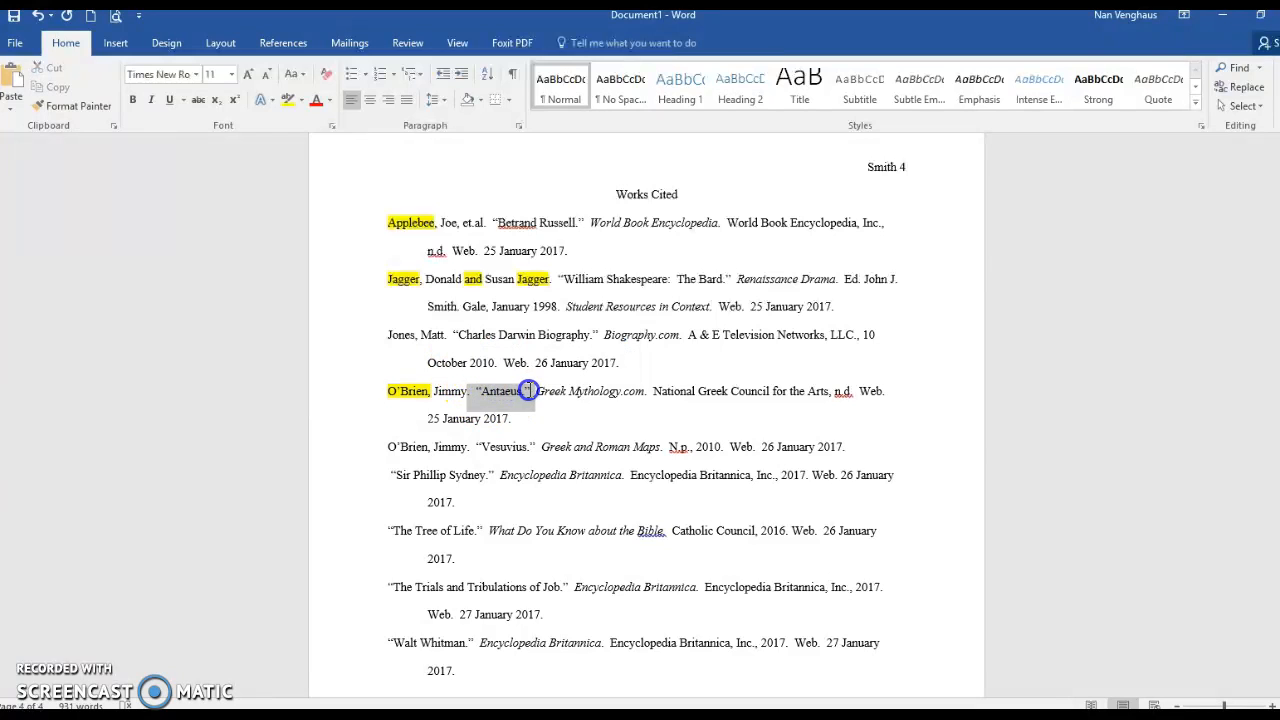
double_click(524, 391)
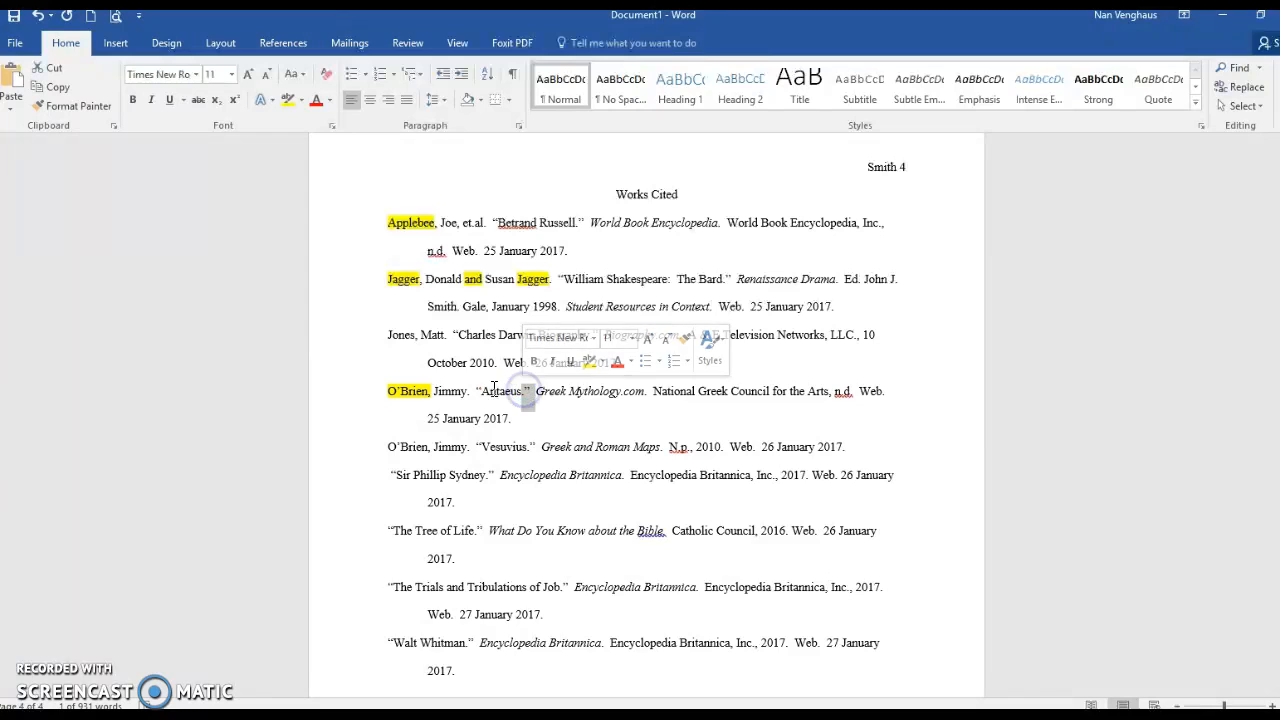
click(477, 391)
drag(477, 391, 508, 392)
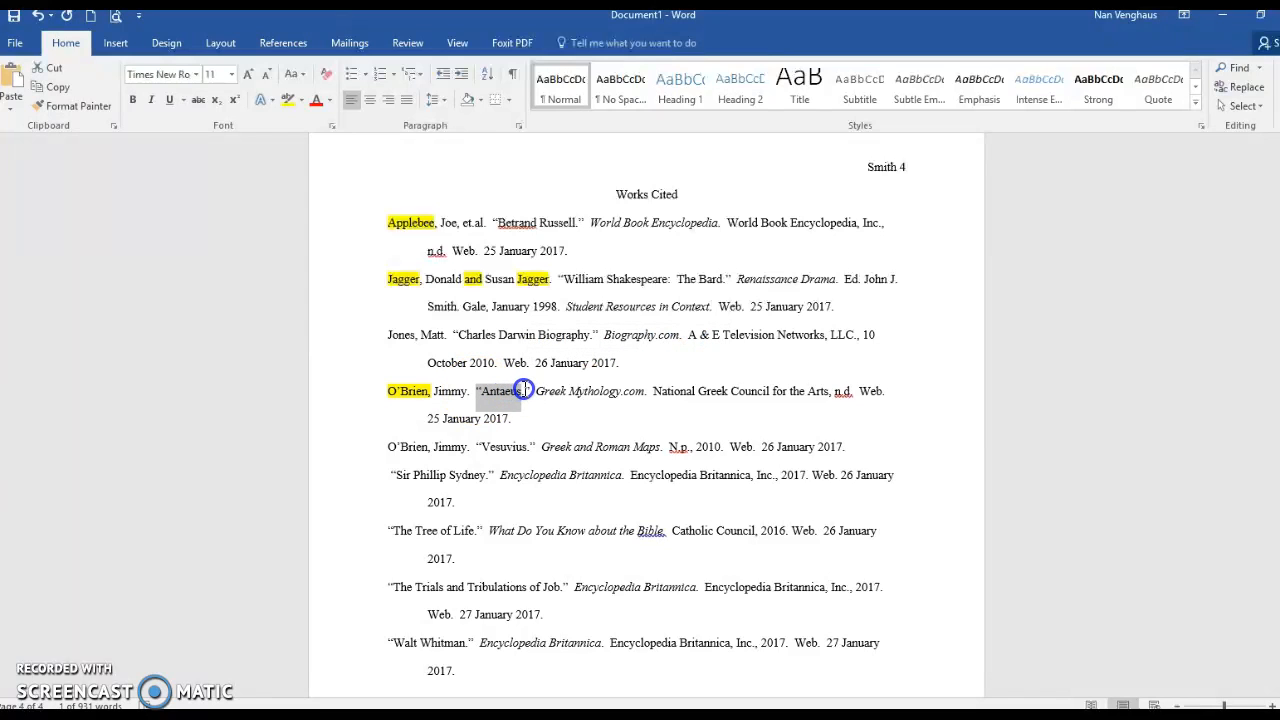
click(590, 360)
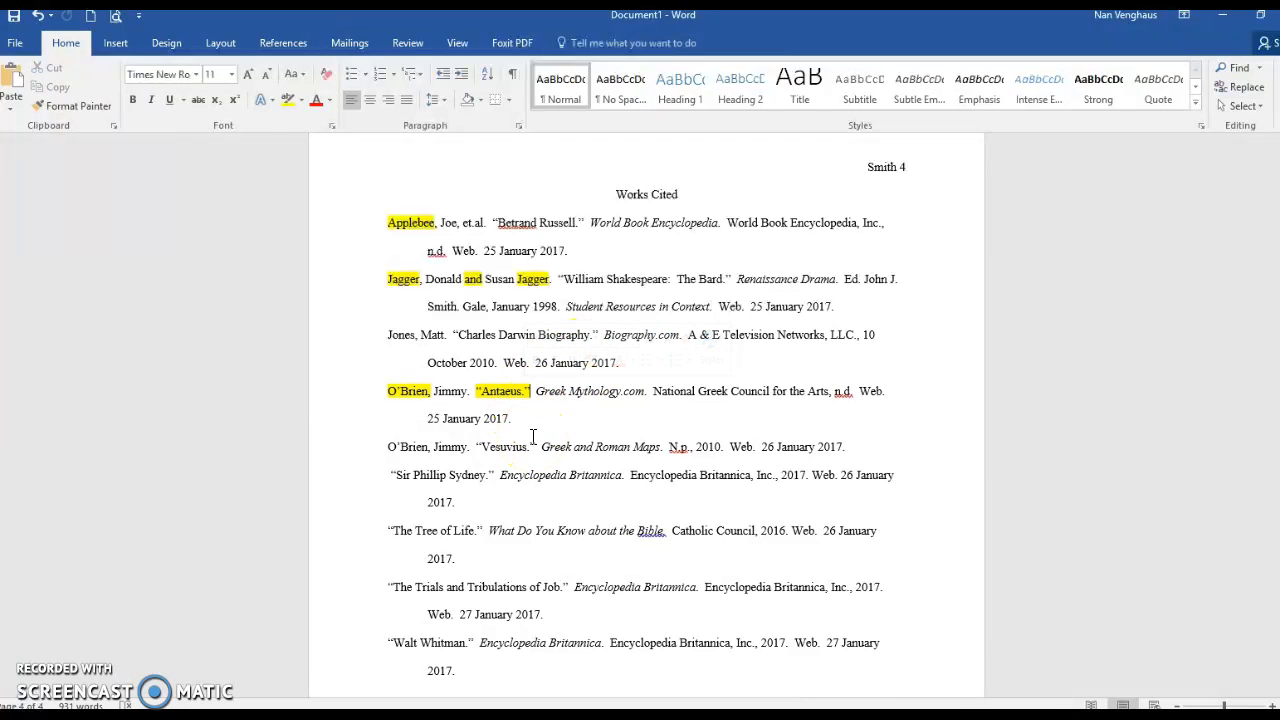
- Highlight "Tree" and "Trials" in the two titles beginning with "The", and the whole title "Sir Phillip Sydney." in yellow
click(416, 529)
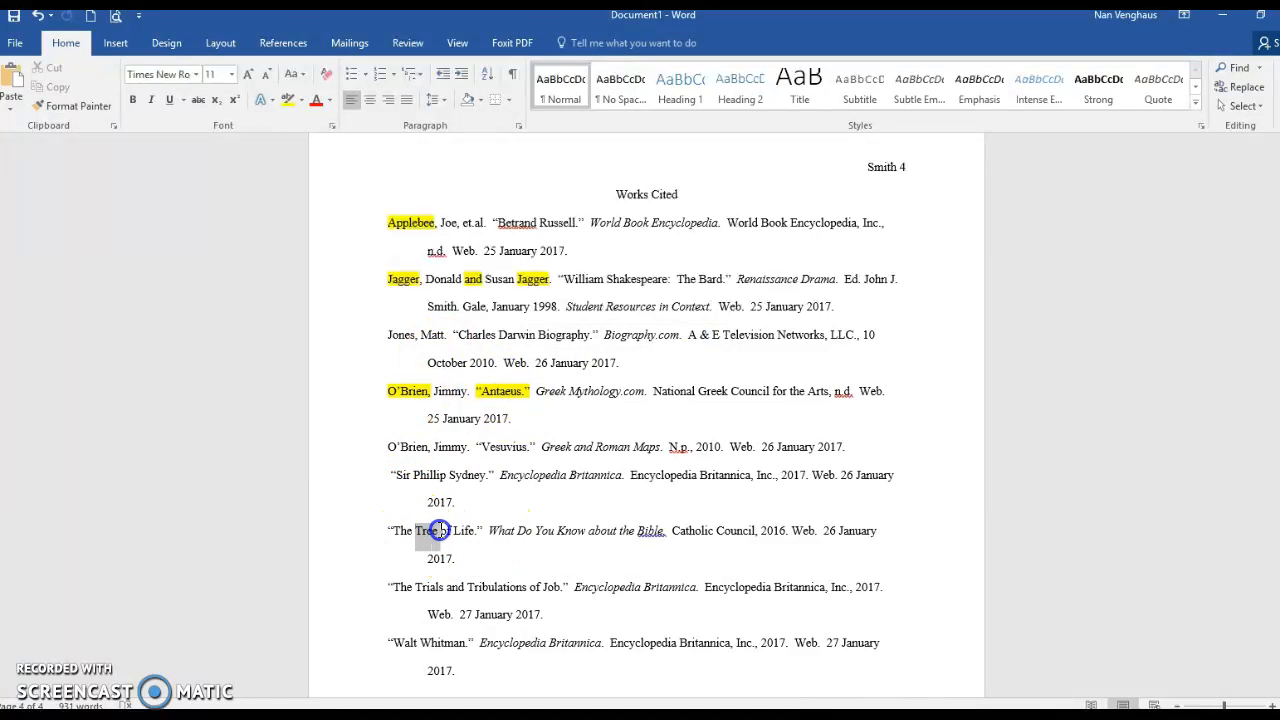
drag(440, 530, 442, 530)
click(506, 502)
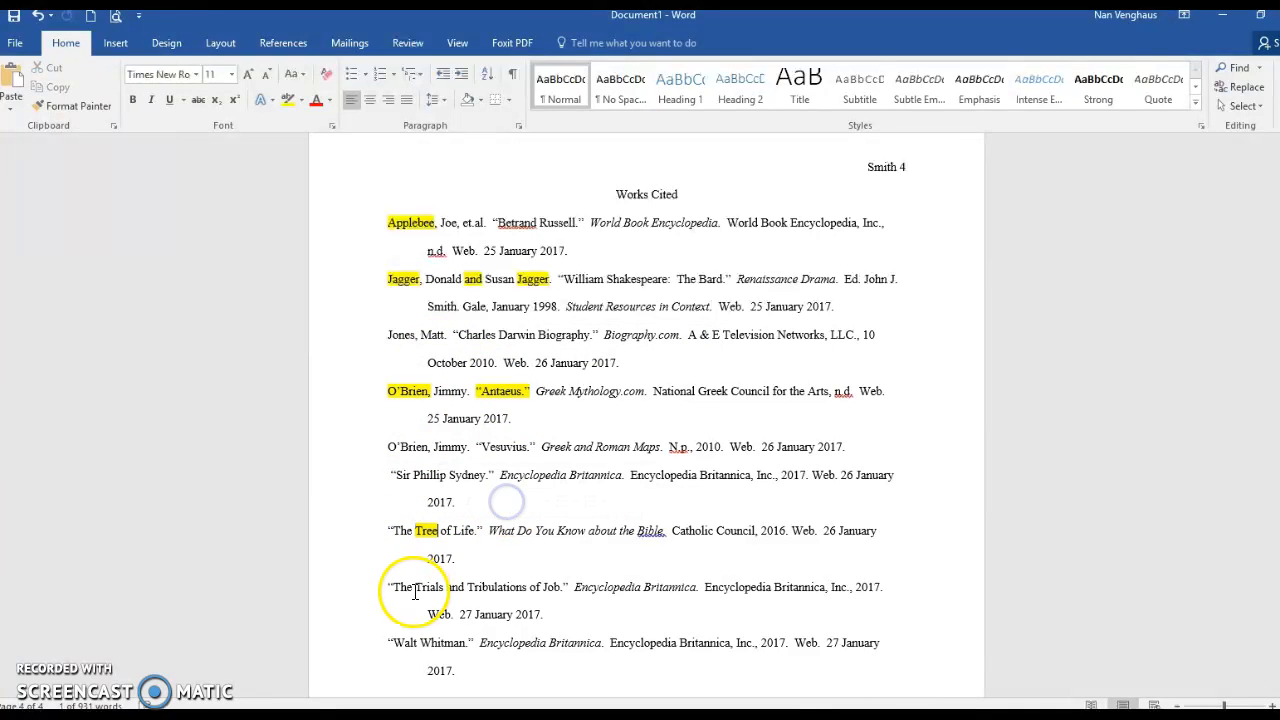
drag(415, 587, 444, 588)
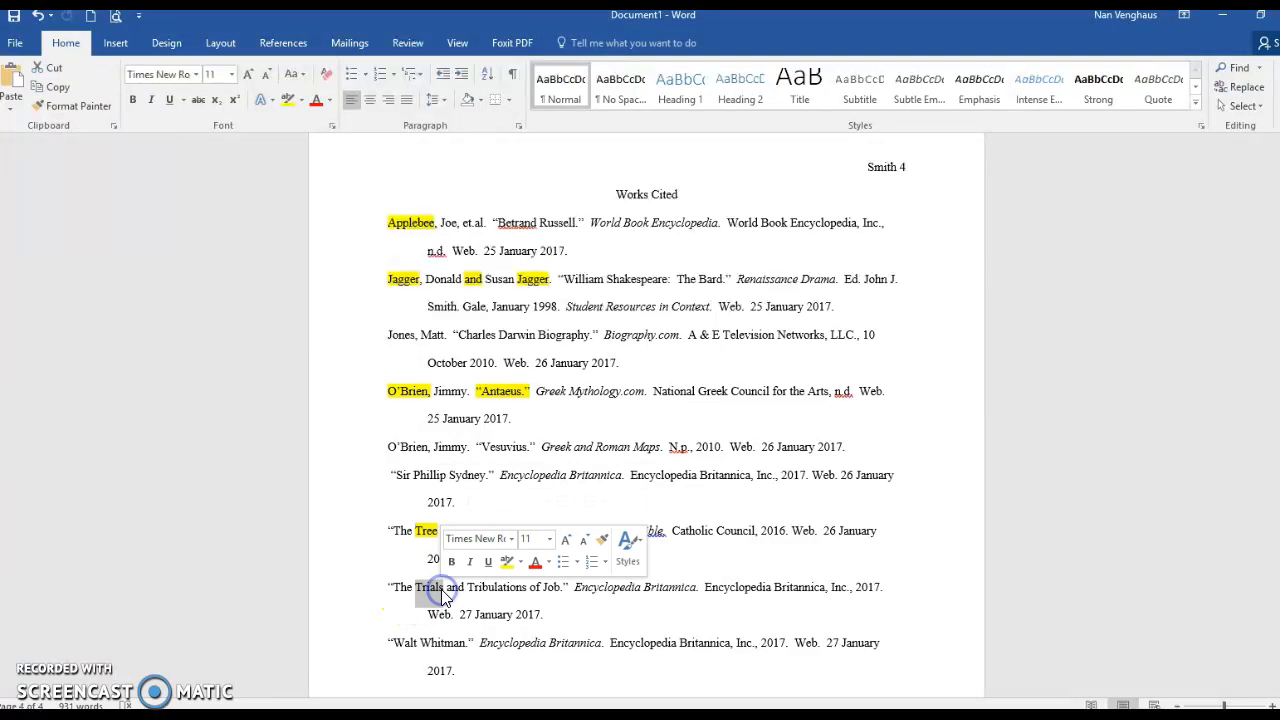
click(508, 563)
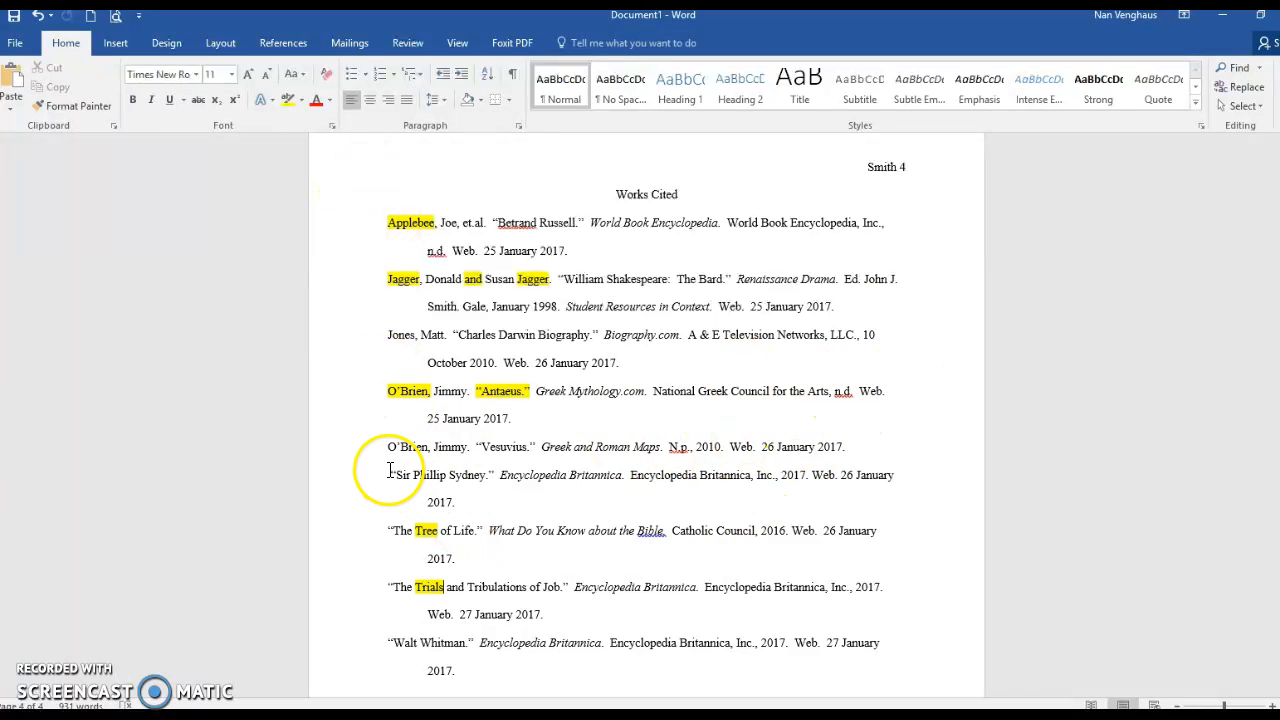
drag(389, 471, 492, 475)
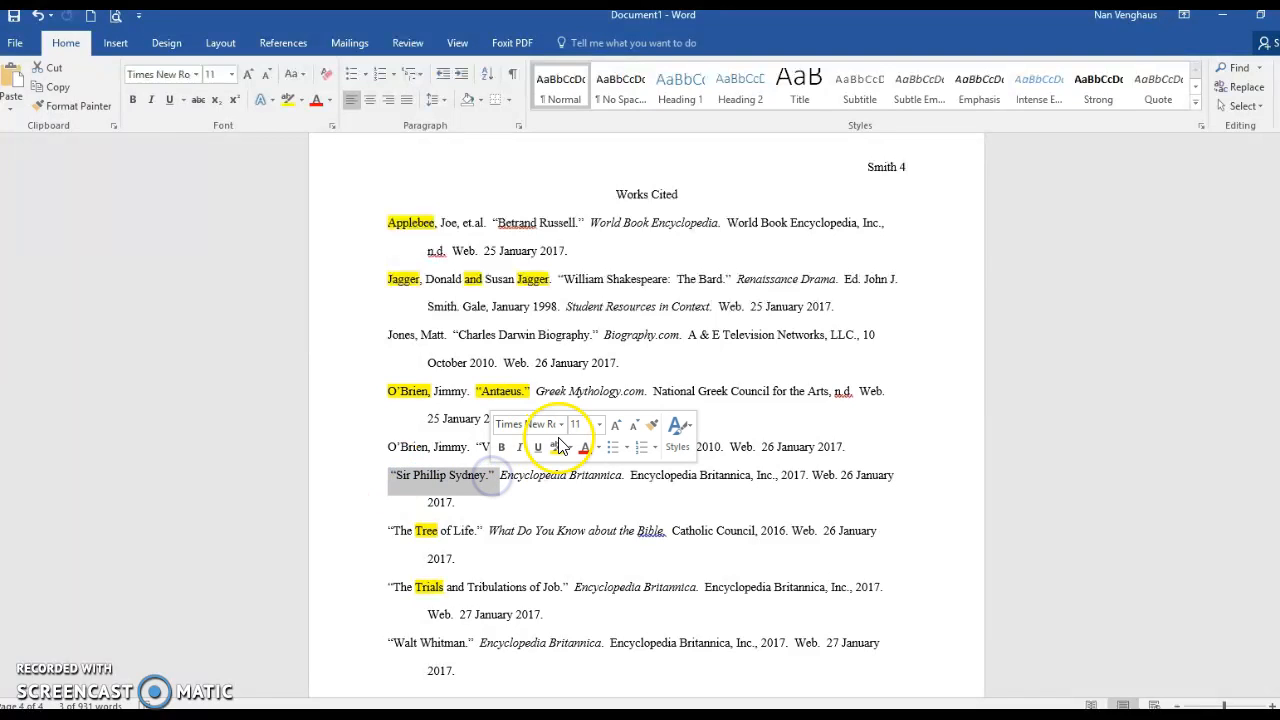
click(558, 447)
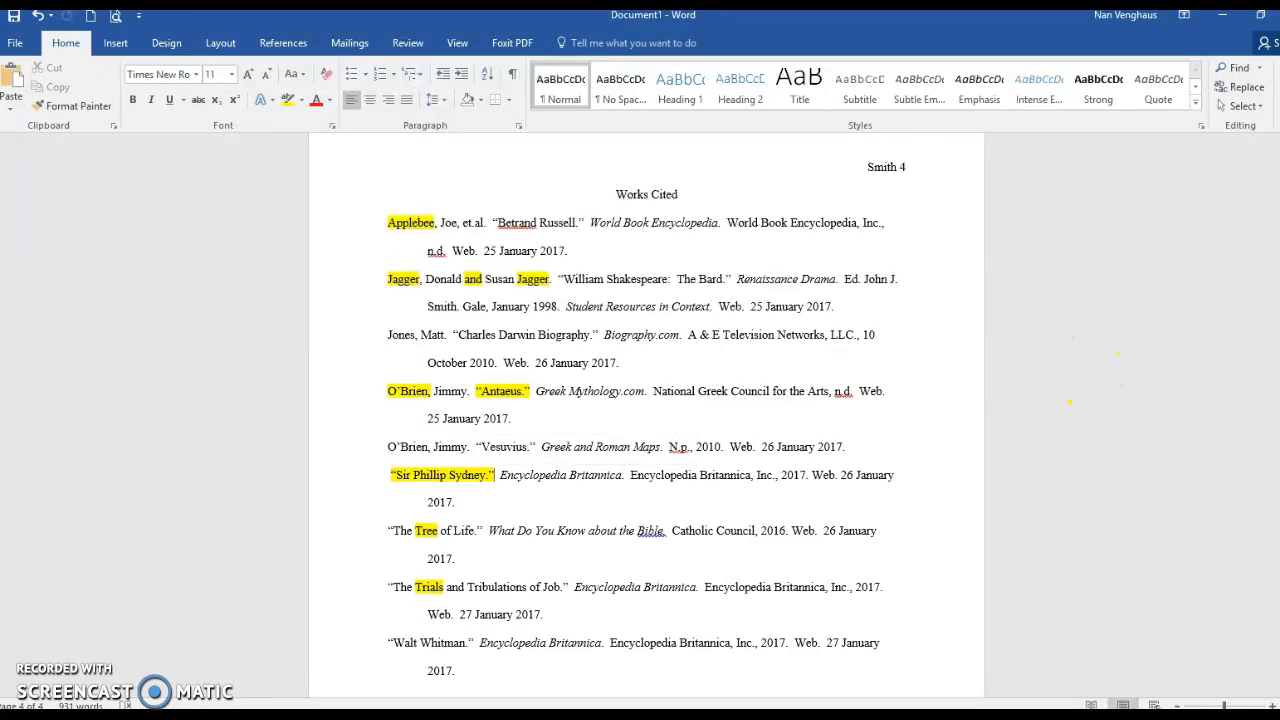
- Return to the sample's first page and compare the internal citations in the explanations with the highlighted Works Cited words
drag(1277, 606, 1277, 180)
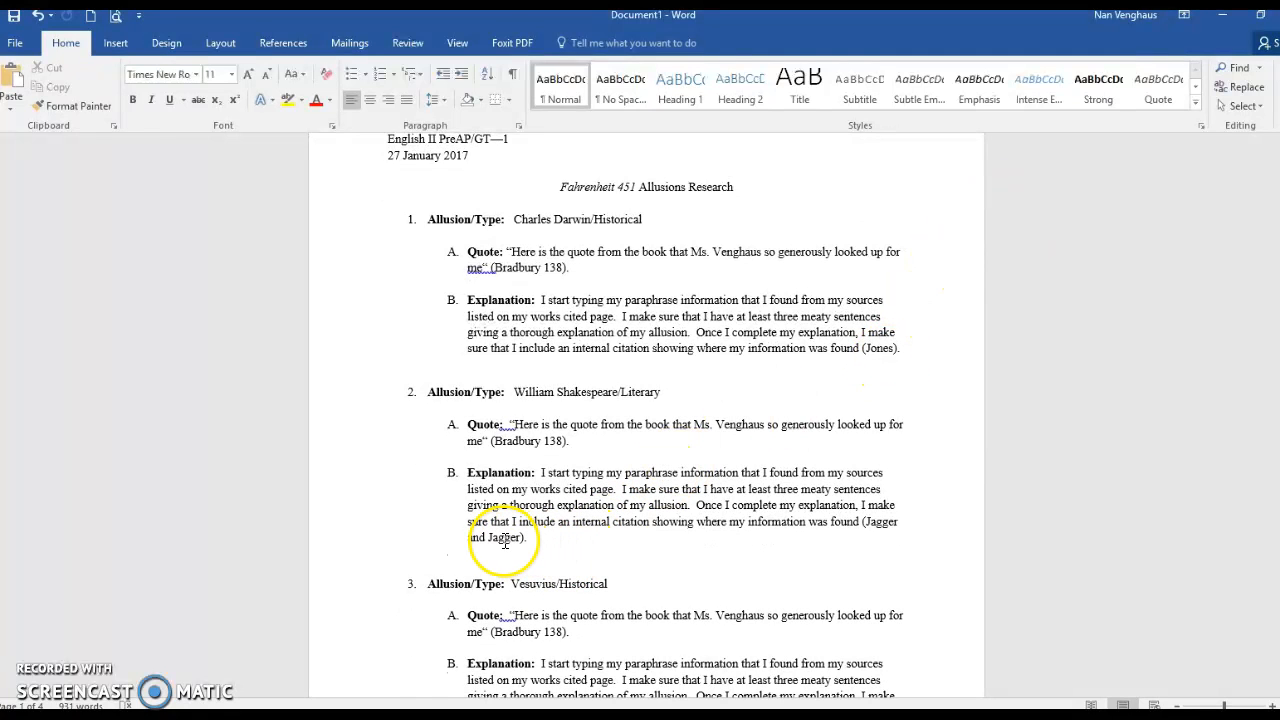
drag(1277, 180, 1277, 215)
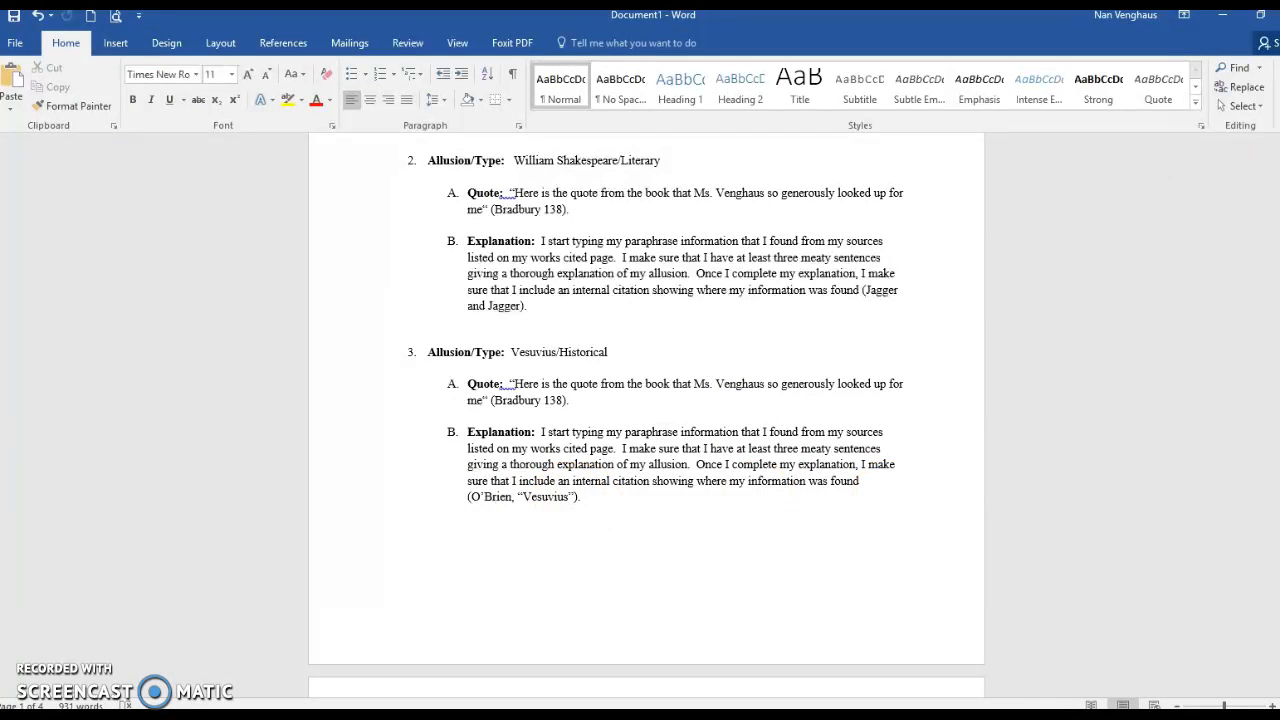
mouse_move(1277, 245)
mouse_down()
mouse_move(1277, 289)
mouse_move(1277, 246)
mouse_up()
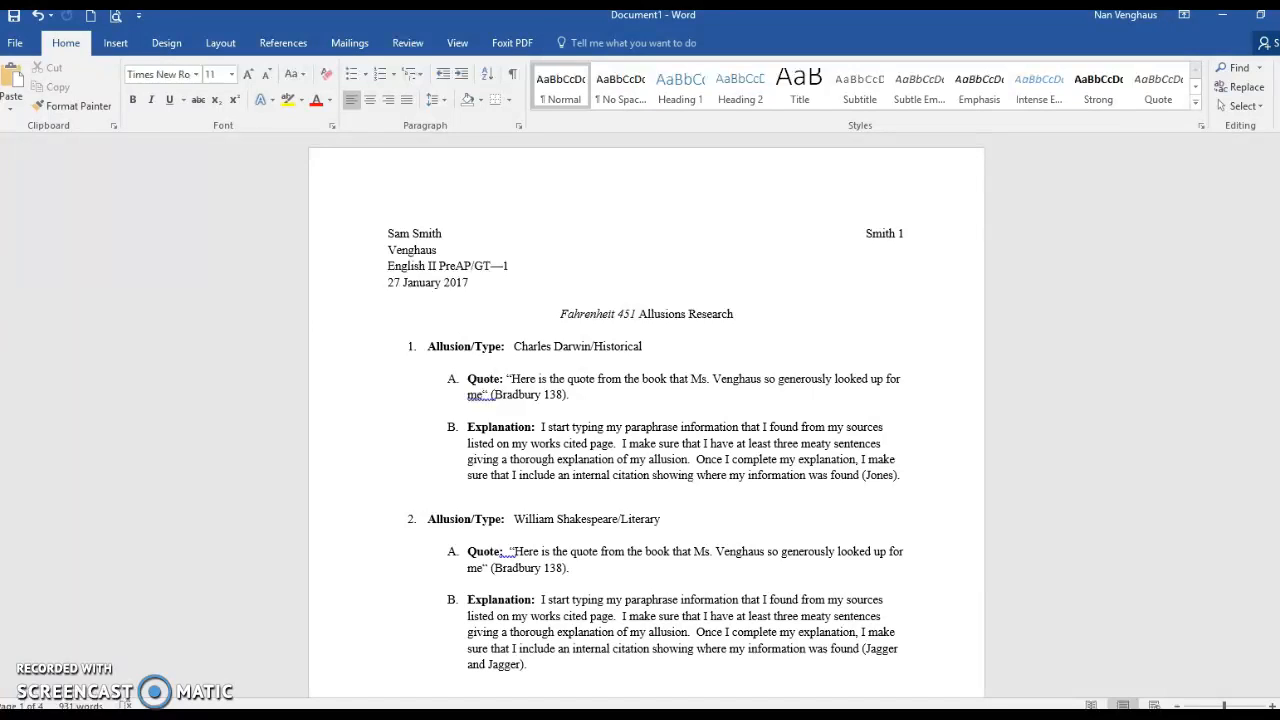
- Remove the yellow highlighting from the whole Works Cited list, including its heading, by setting the highlight to No Color
drag(1276, 183, 1276, 592)
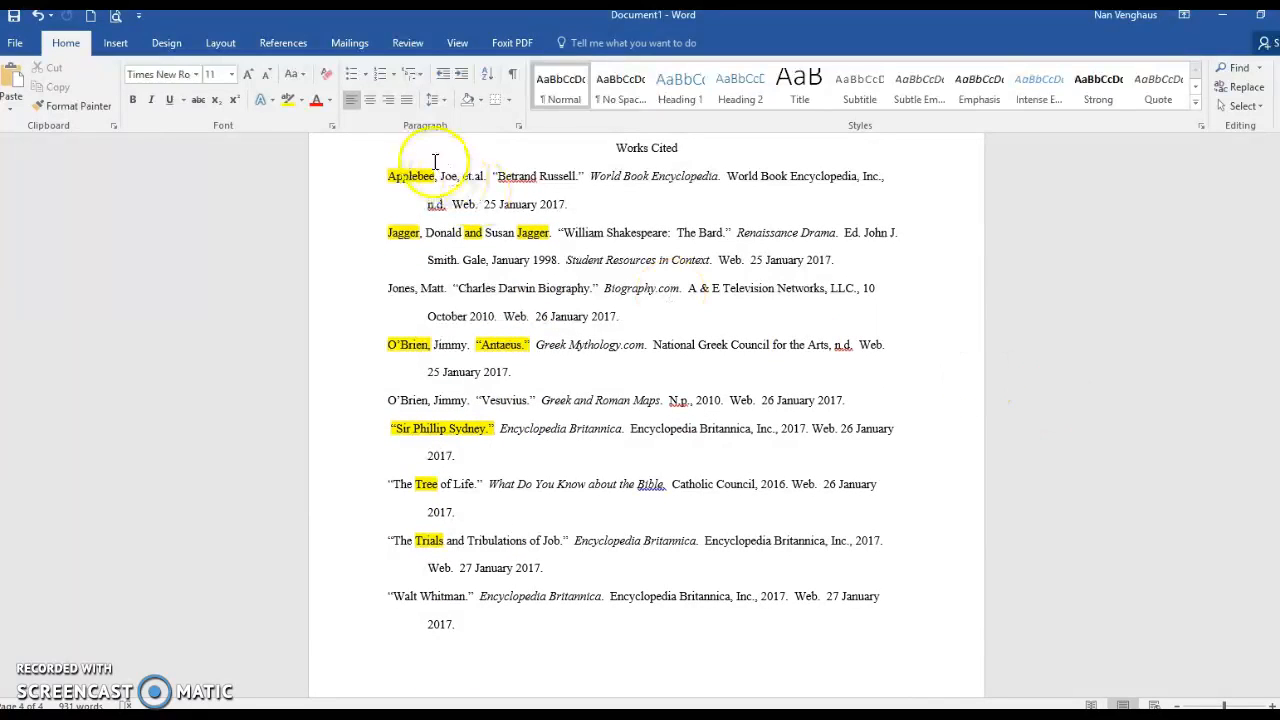
drag(394, 160, 766, 617)
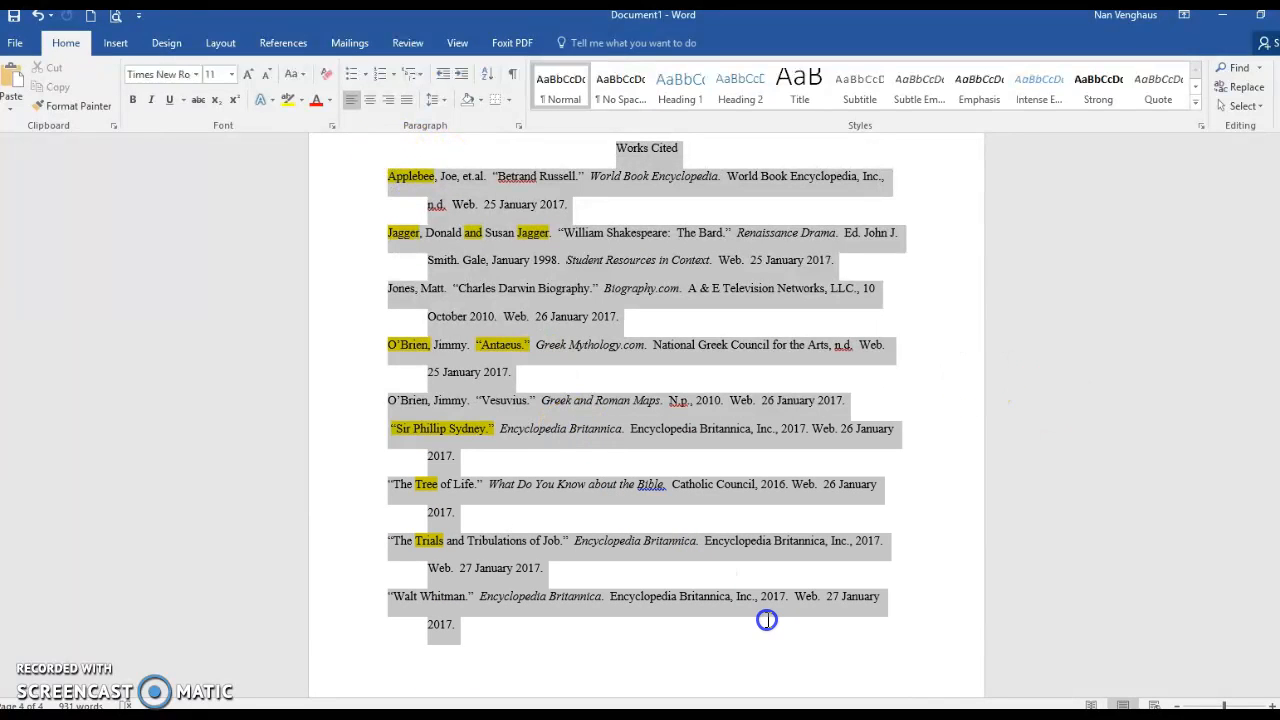
click(301, 100)
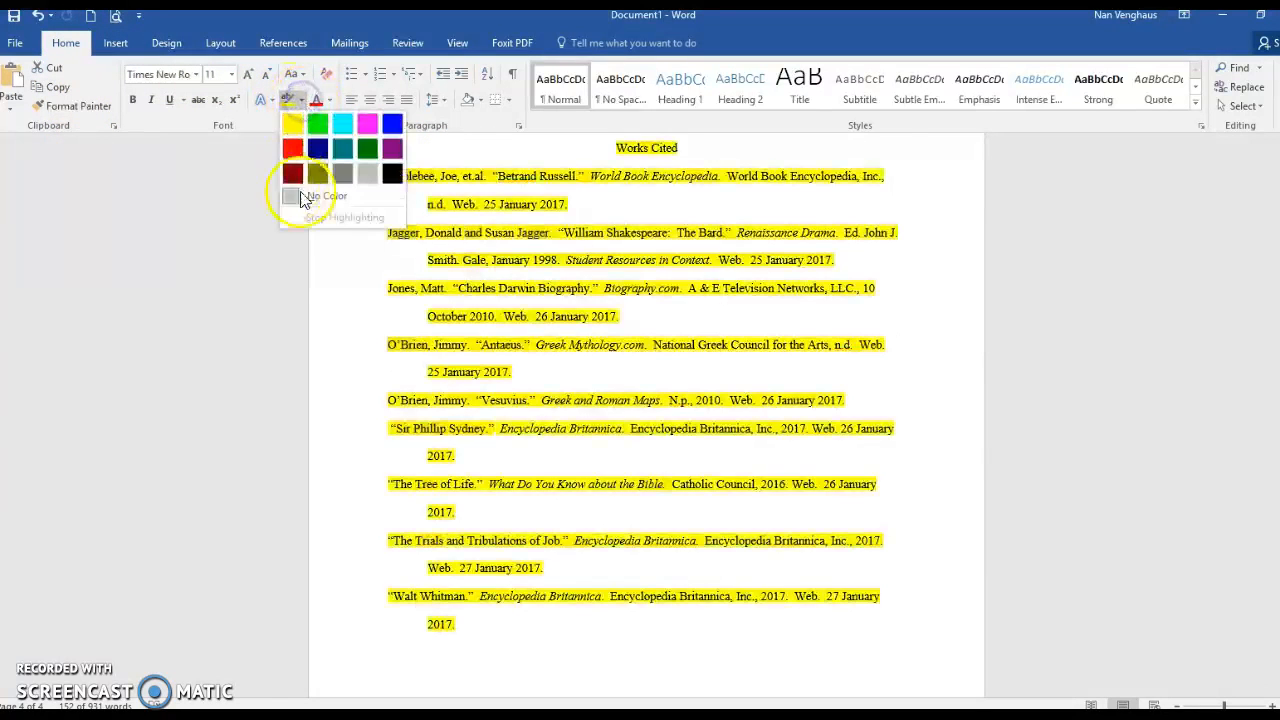
click(318, 200)
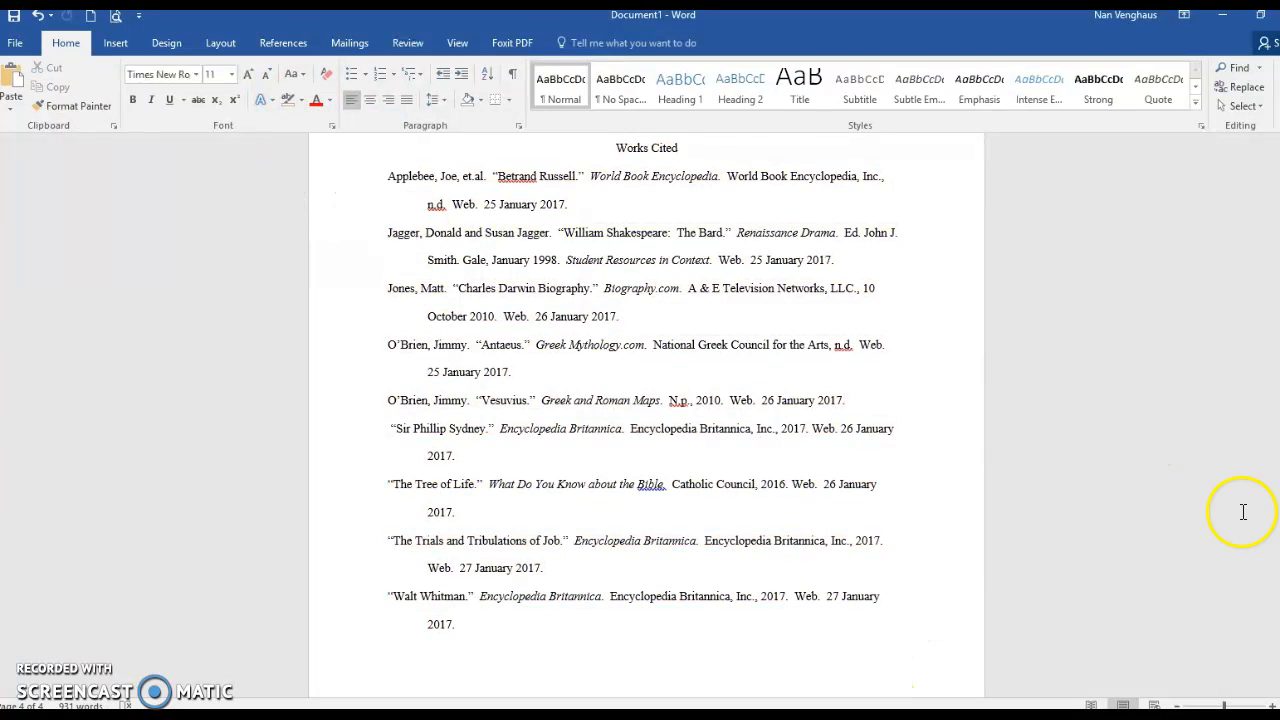
scroll(646, 400, up, 2)
scroll(646, 400, down, 2)
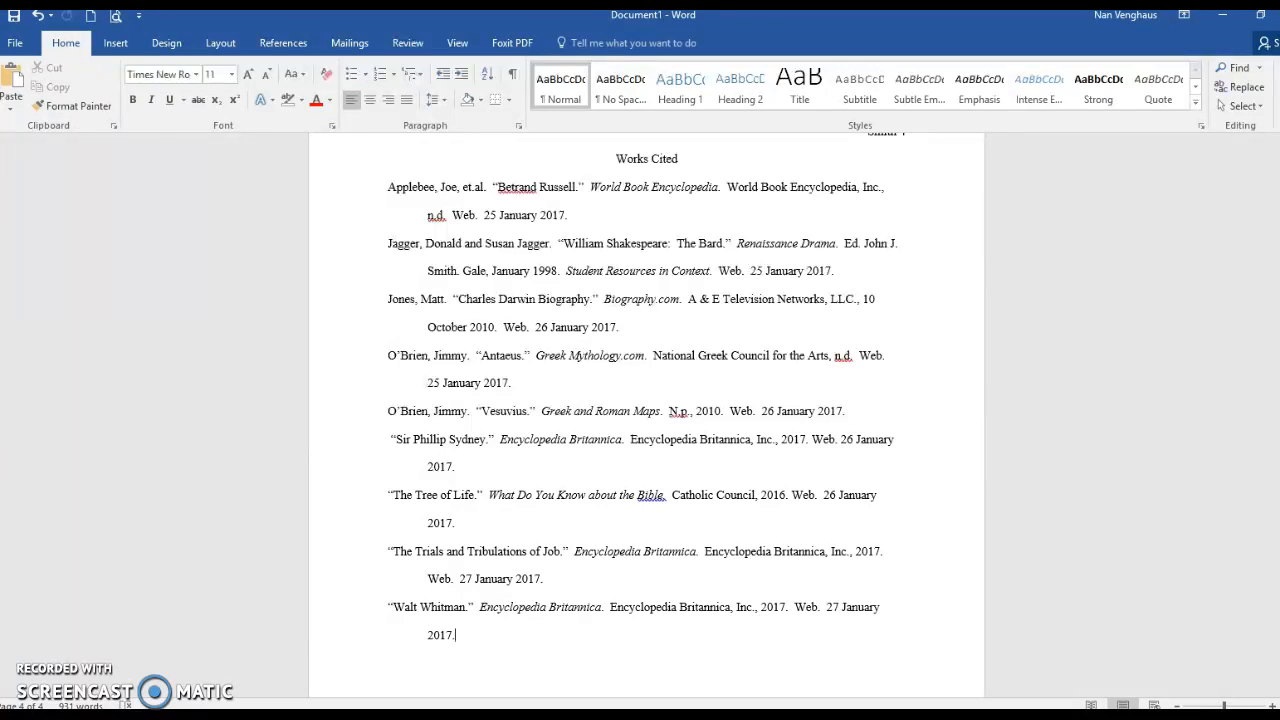
click(252, 560)
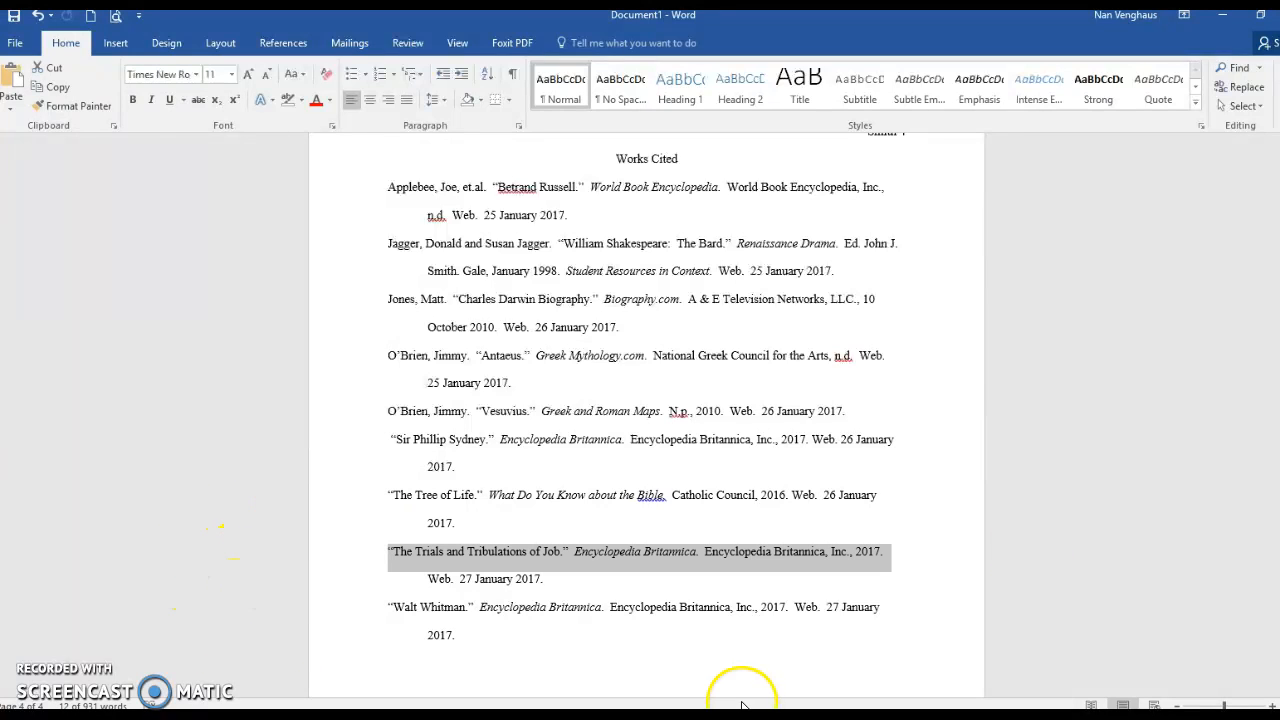